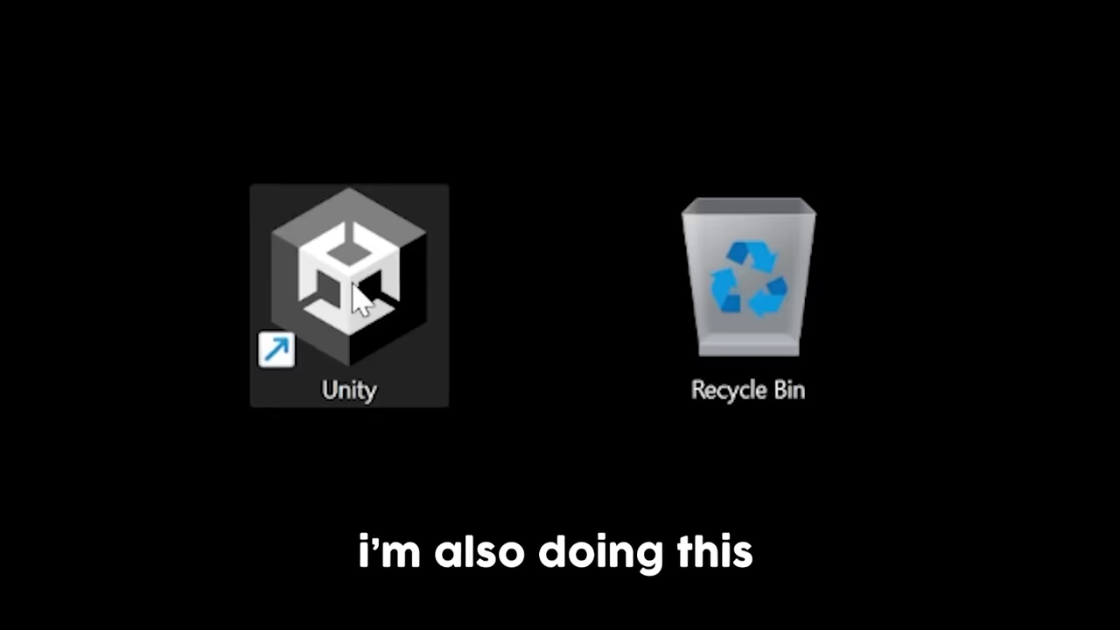
Drag the Unity desktop shortcut onto the Recycle Bin.
left_click_drag(363, 295, 750, 292)
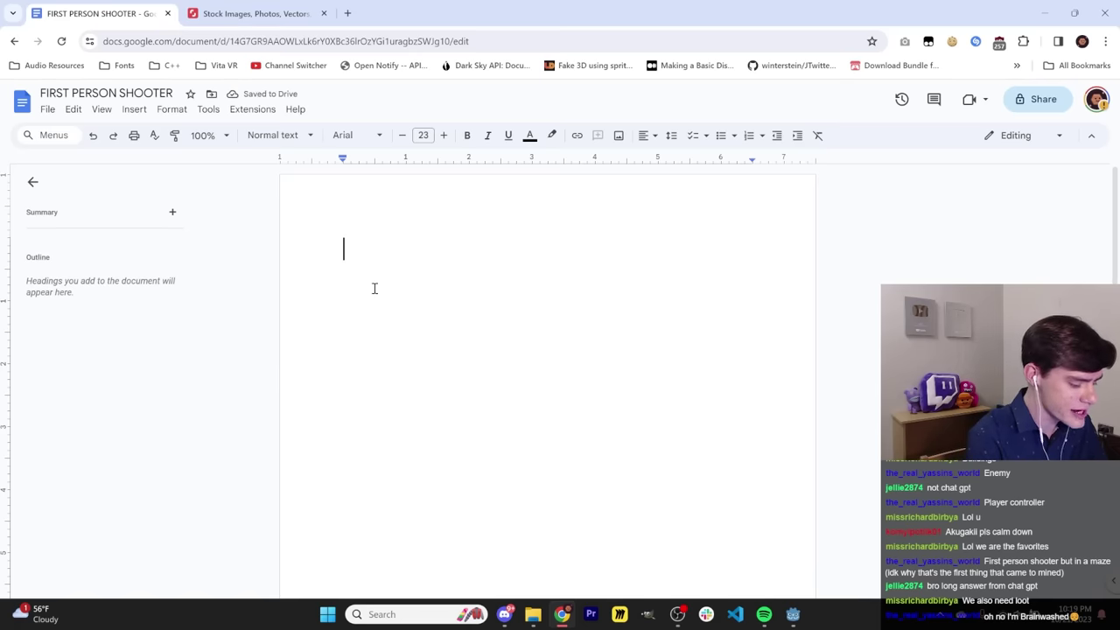
Write GUN, ENEMY, AMMO PICKUPS, HEALTH PICKUPS, WALL, CEILING and FLOOR on separate lines.
type("GUN")
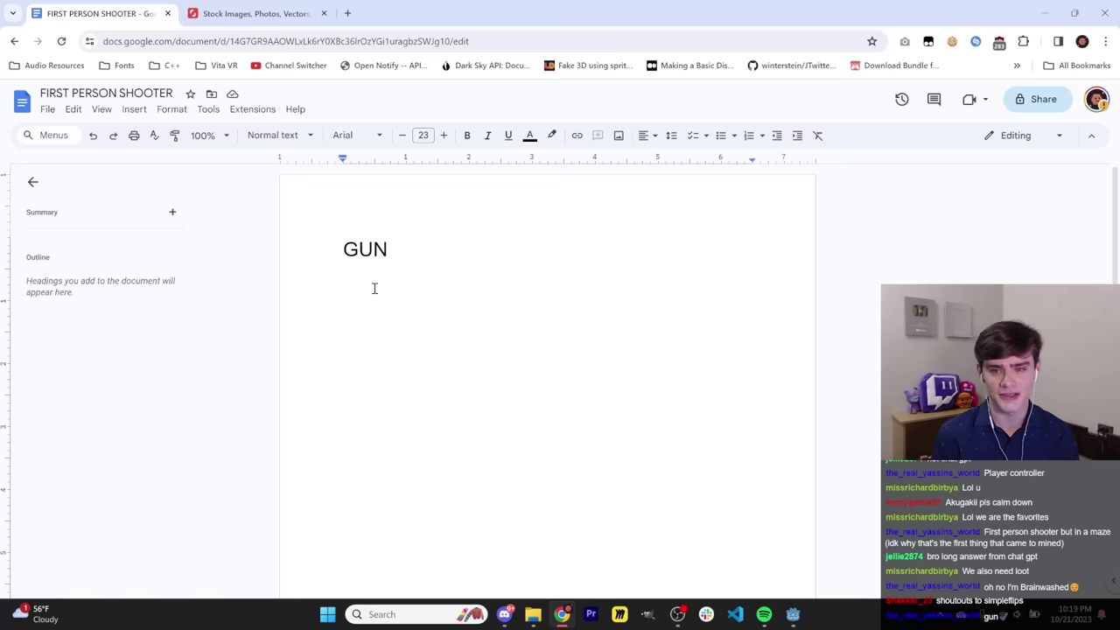
type("ENE")
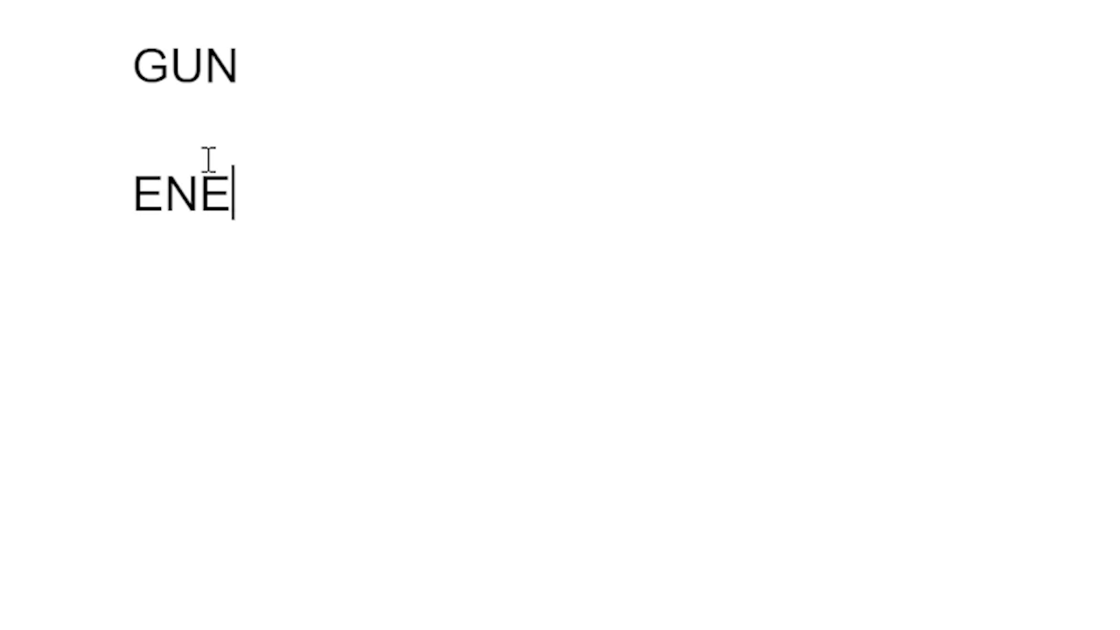
type("PS")
key("Return")
type("HEAL")
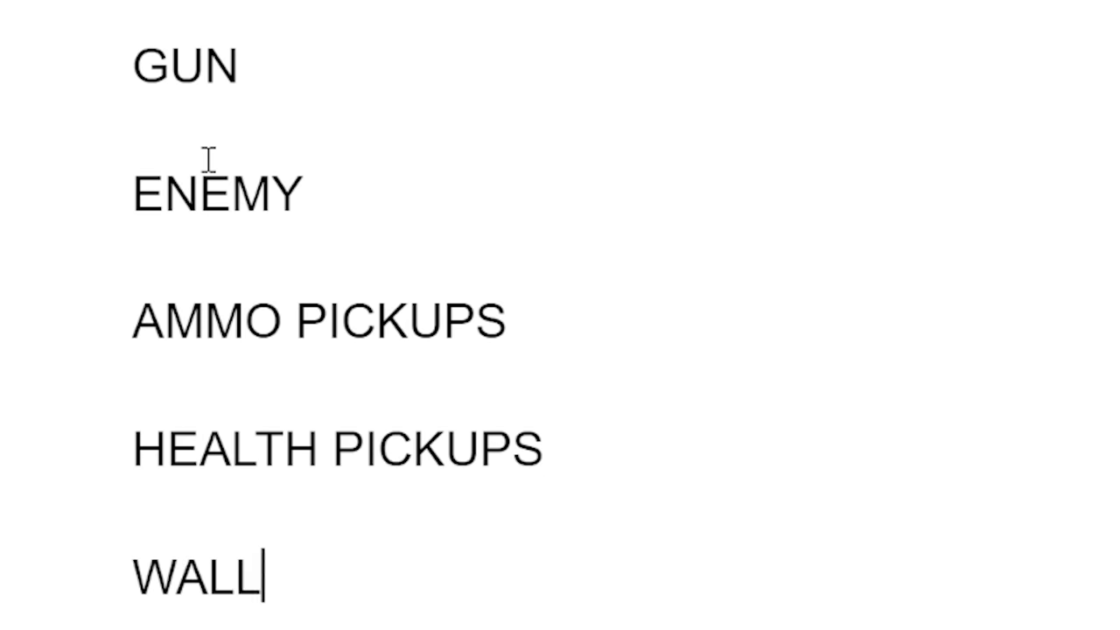
key("Return")
type("CEILING")
key("Return")
type("FLOOR")
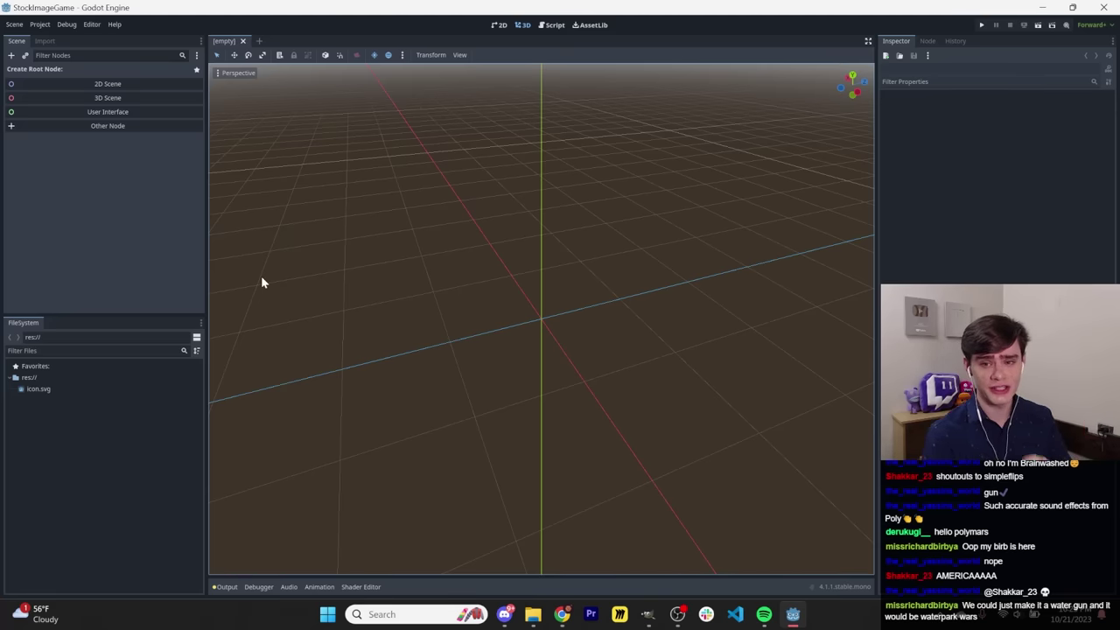
Search Shutterstock for 'gun' and open the gun-sight crosshairs image.
key("alt+Tab")
key("ctrl+t")
type("shutt")
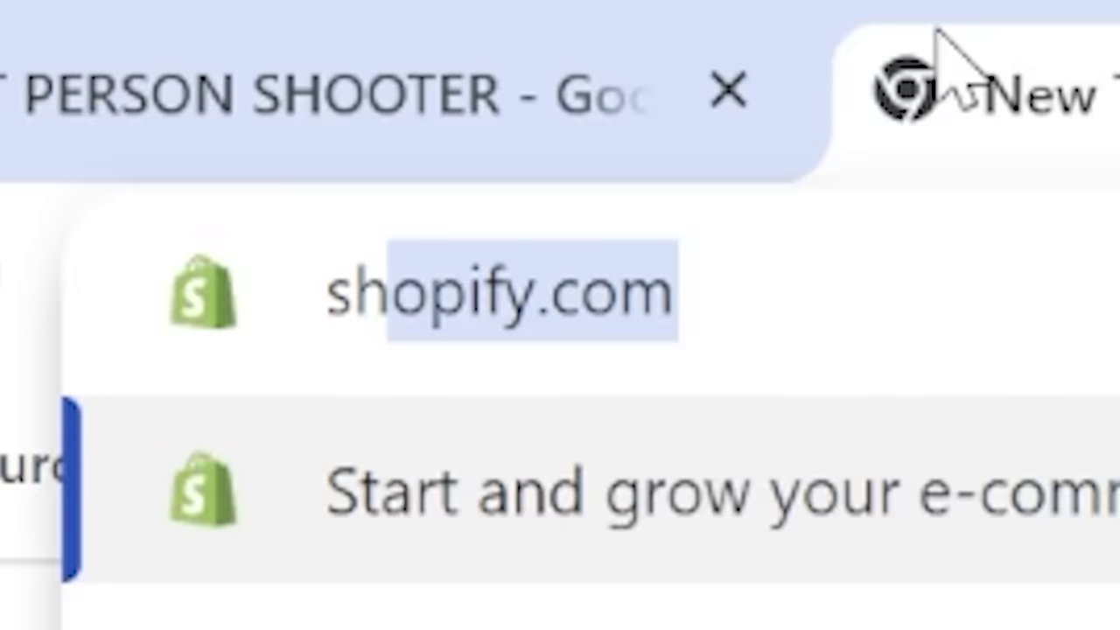
key("Return")
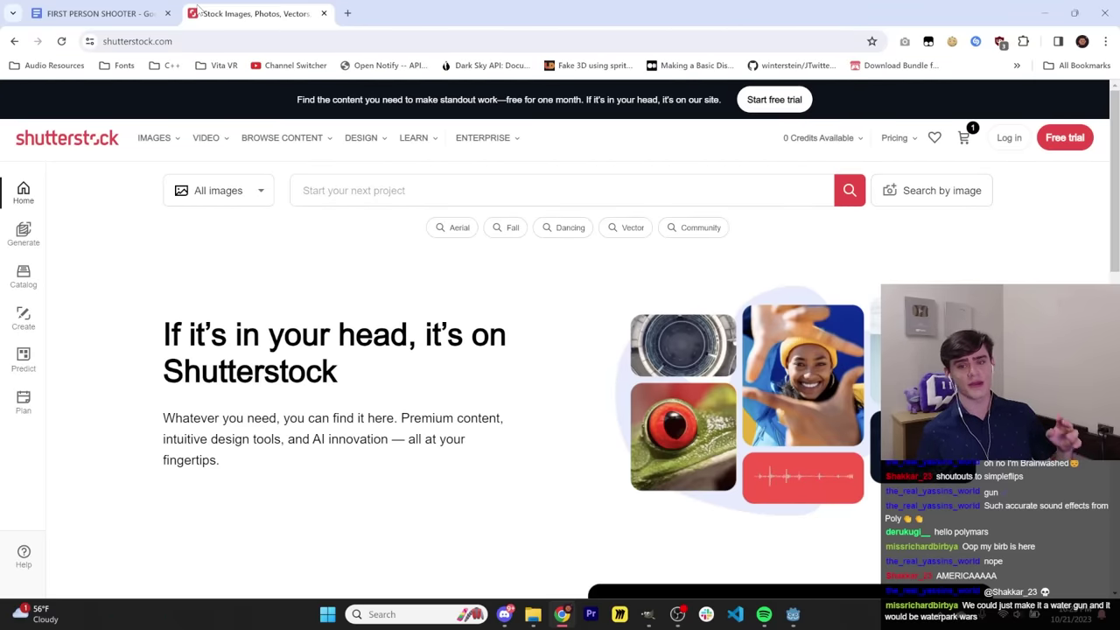
type("gun")
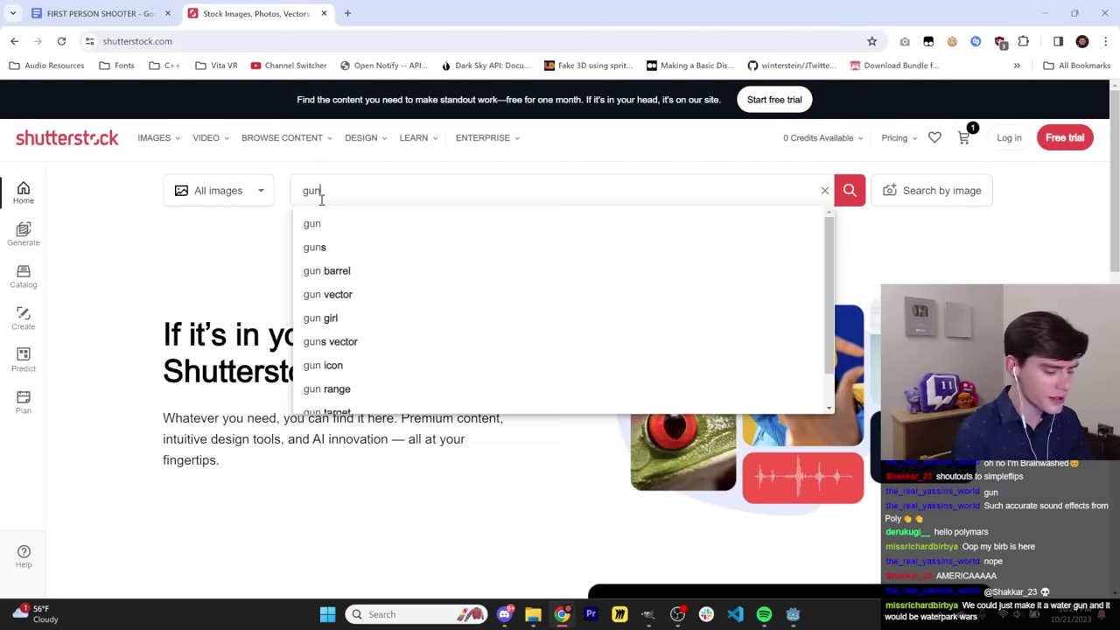
key("Return")
left_click(405, 368)
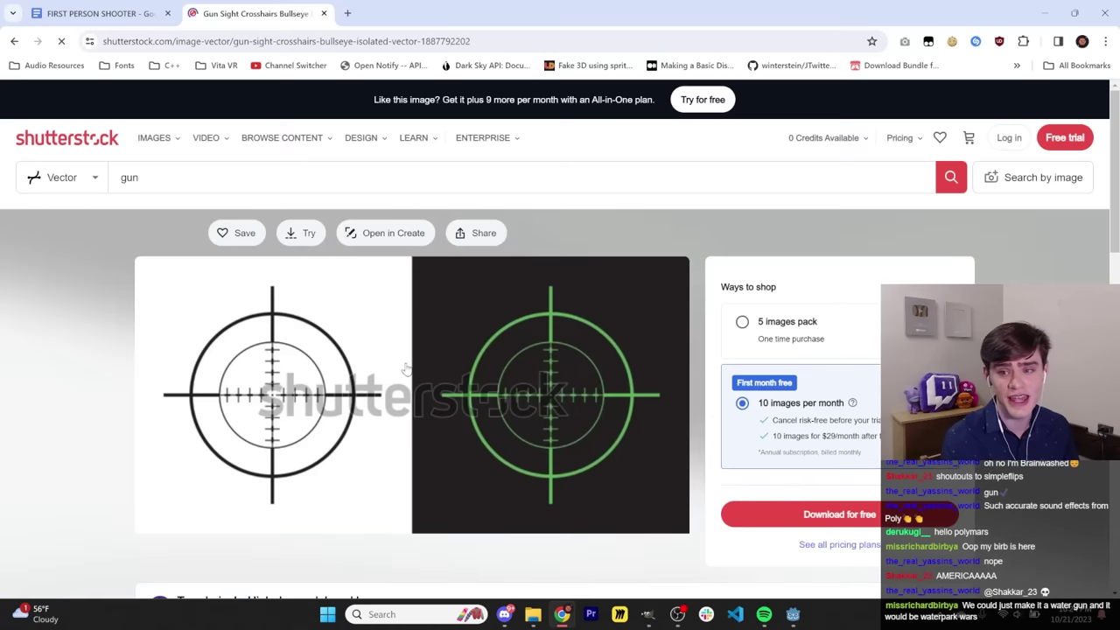
Inspect the crosshair image in DevTools to reveal its picture source.
key("F12")
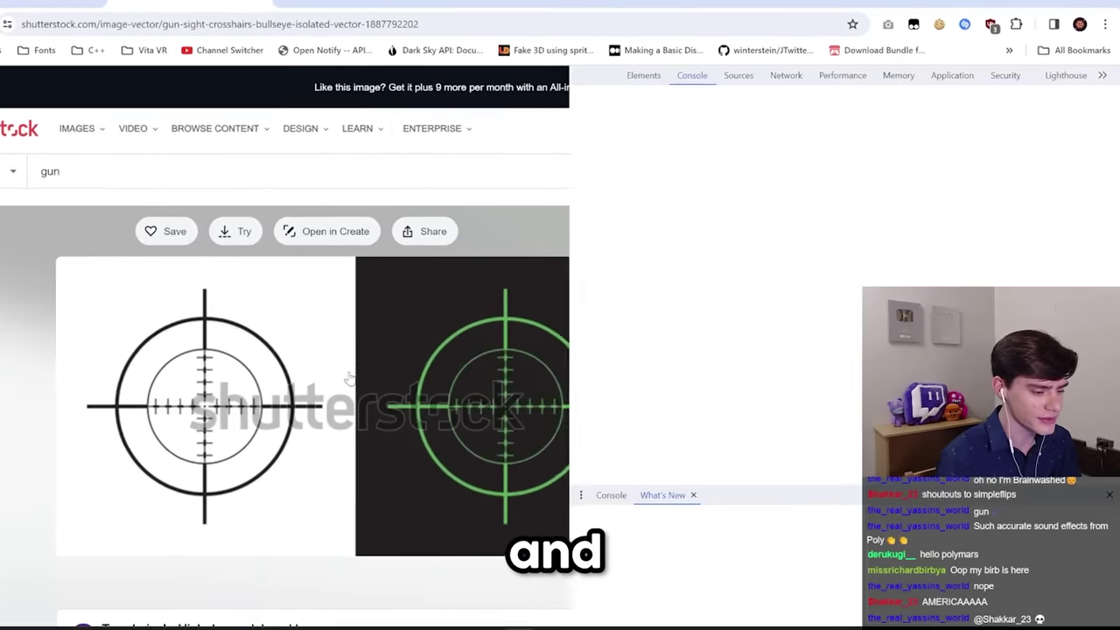
left_click(523, 56)
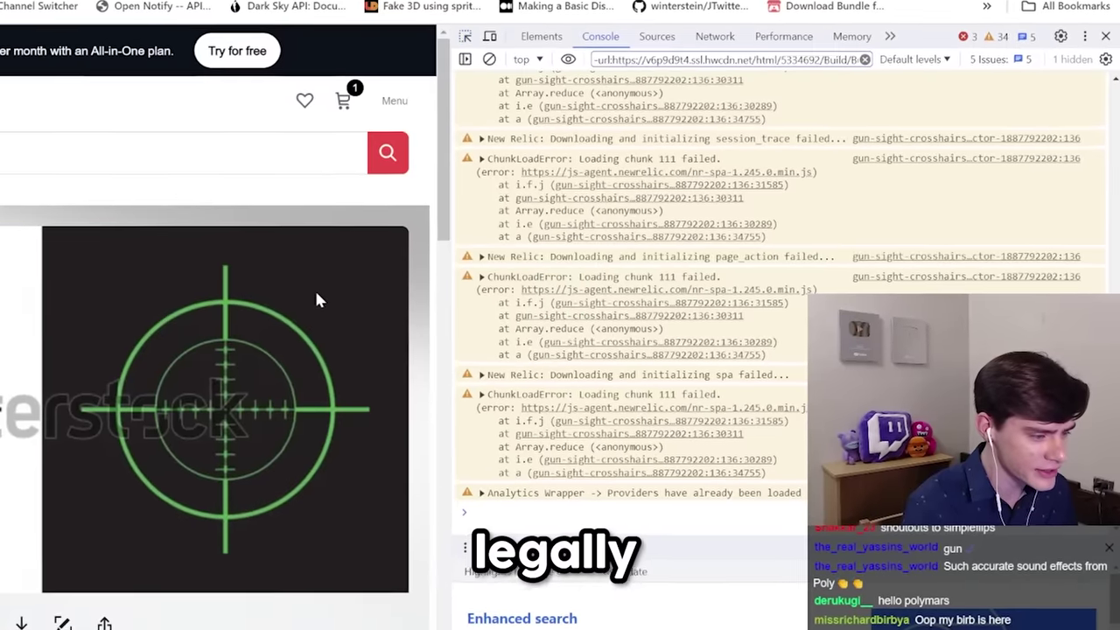
left_click(375, 302)
left_click(615, 303)
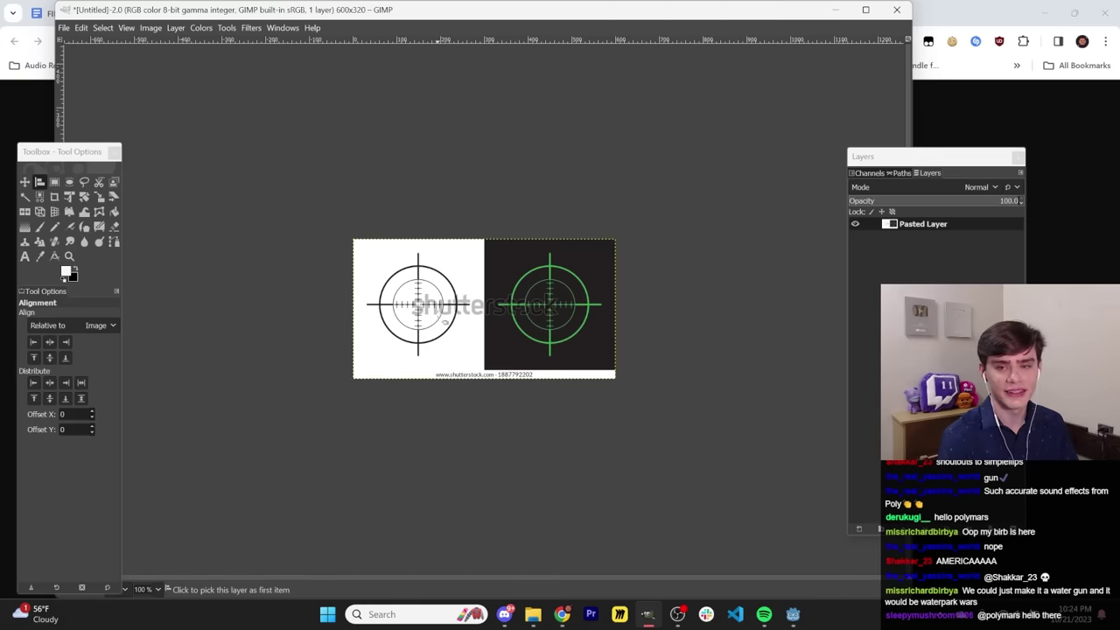
scroll(616, 352, "up", 2, "ctrl")
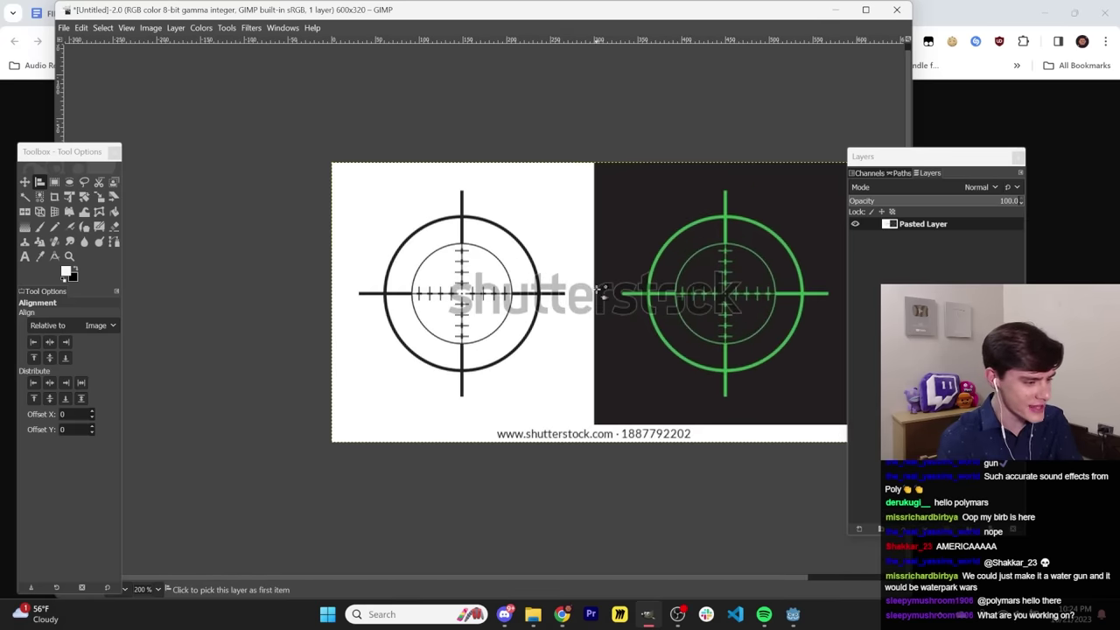
In GIMP, erase the green crosshair and paste the black crosshair as a new image.
key("r")
left_click(616, 353)
key("Delete")
left_click_drag(197, 188, 457, 446)
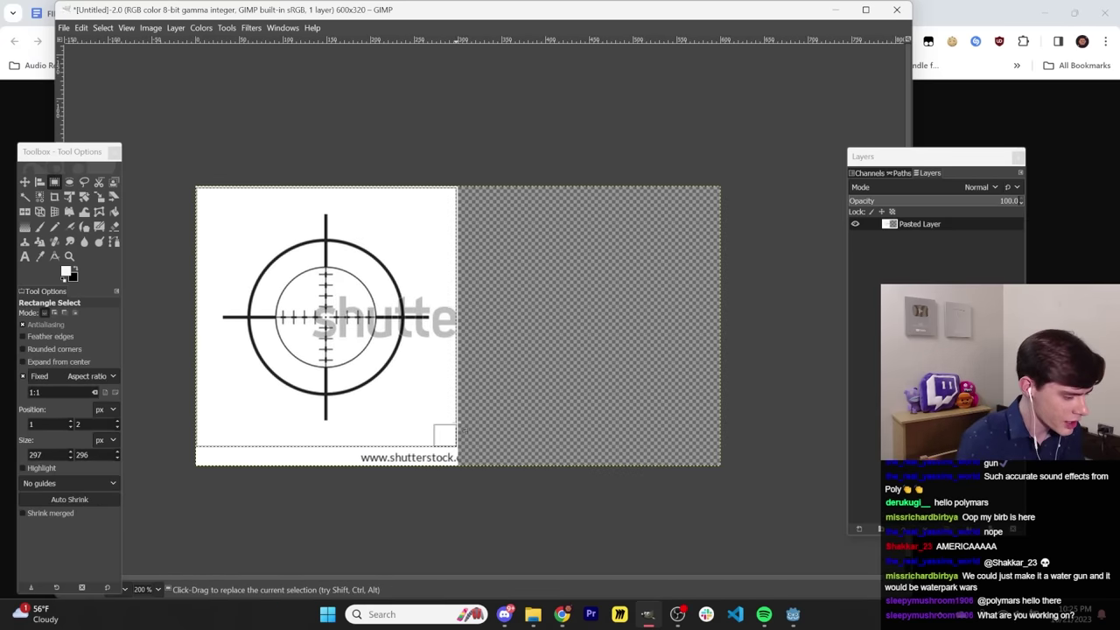
key("ctrl+x")
key("ctrl+shift+v")
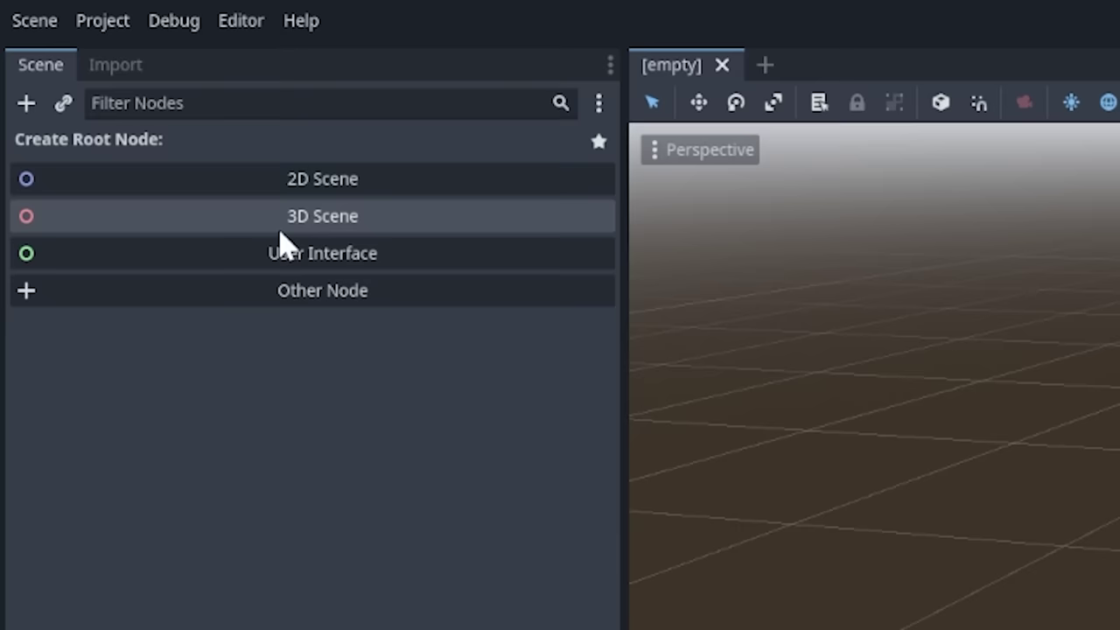
Make a 3D Scene root node and search 'can' for a new child node.
left_click(281, 230)
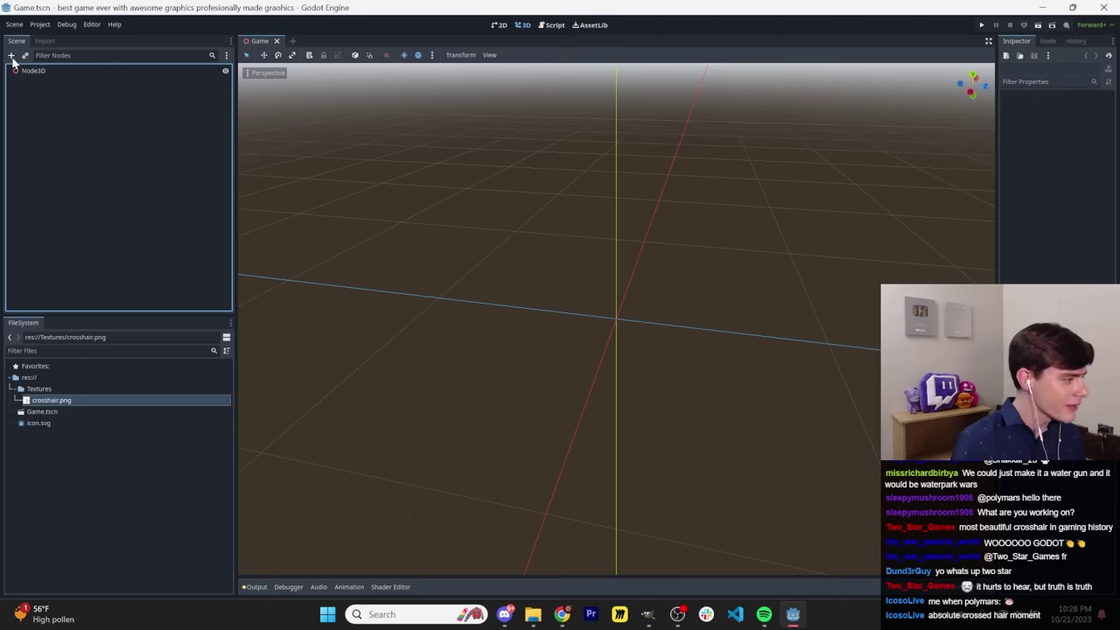
left_click(12, 55)
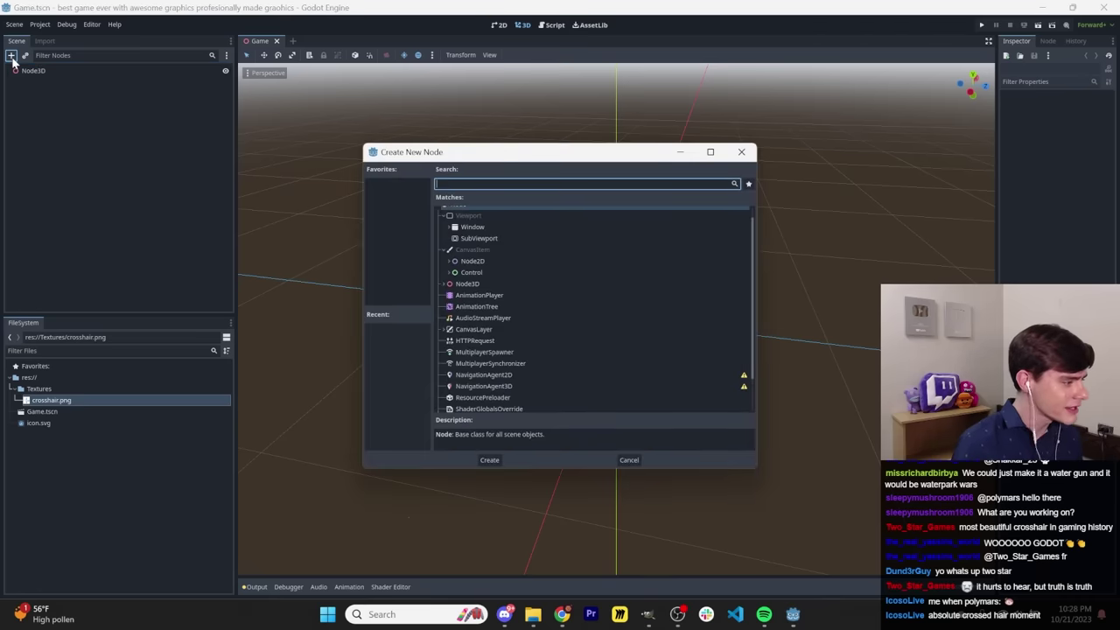
type("can")
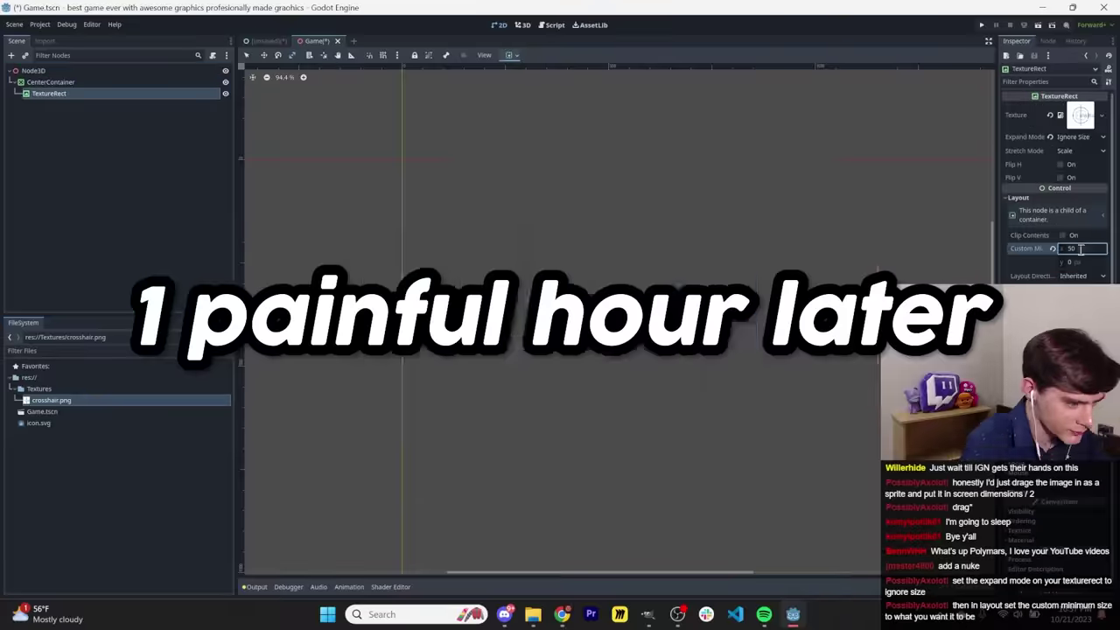
Confirm the crosshair's minimum width of 50, then browse gun vectors for the hand-held pistol.
left_click(1079, 261)
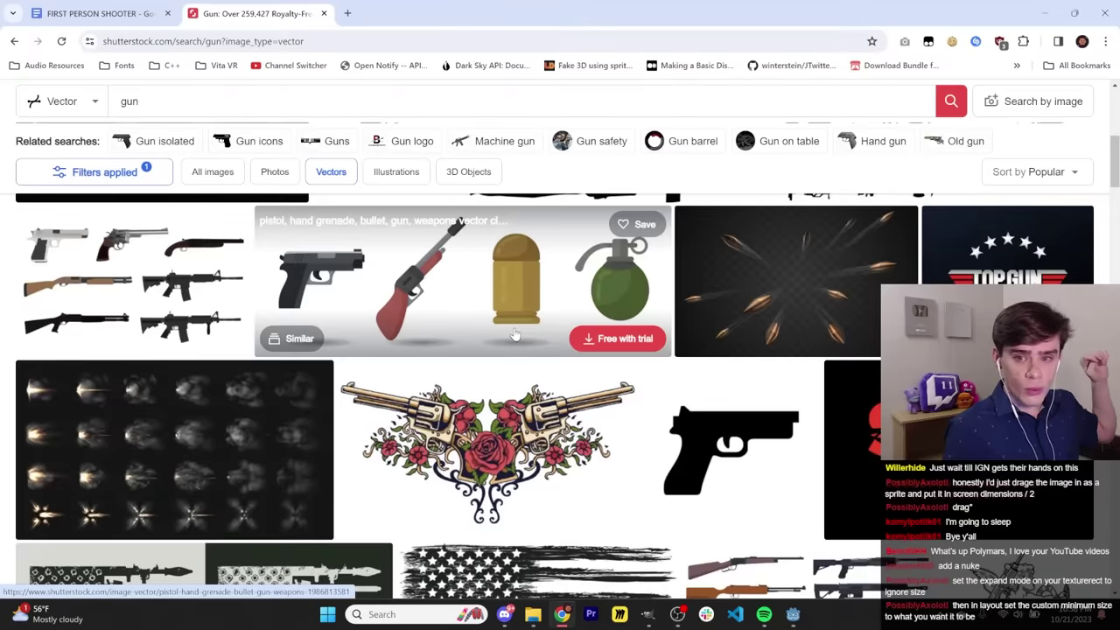
scroll(515, 335, "down", 8)
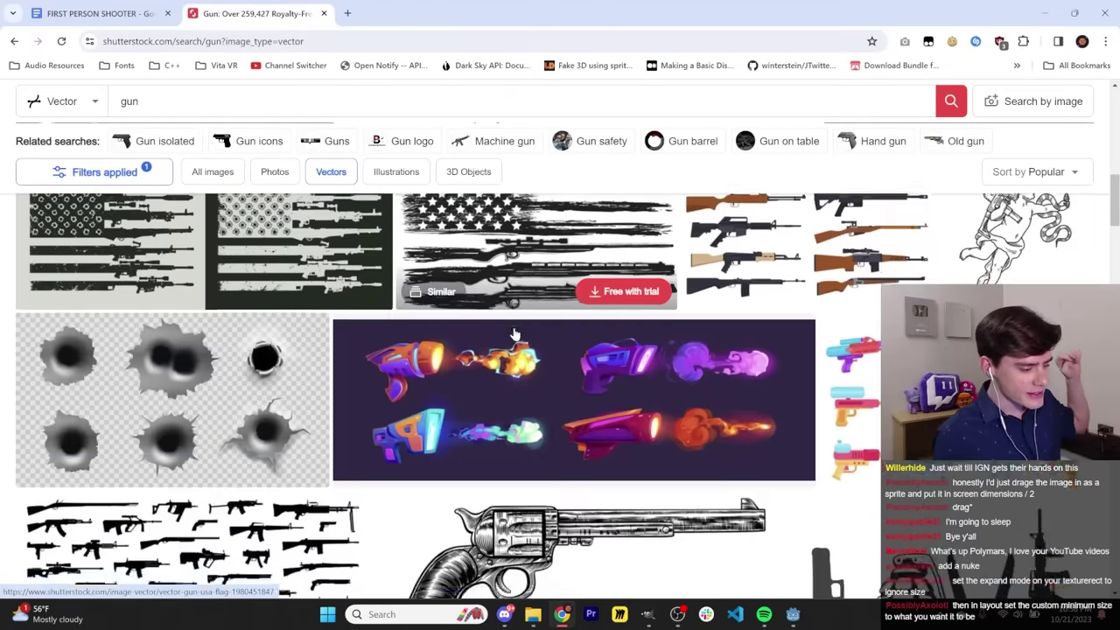
scroll(515, 334, "down", 10)
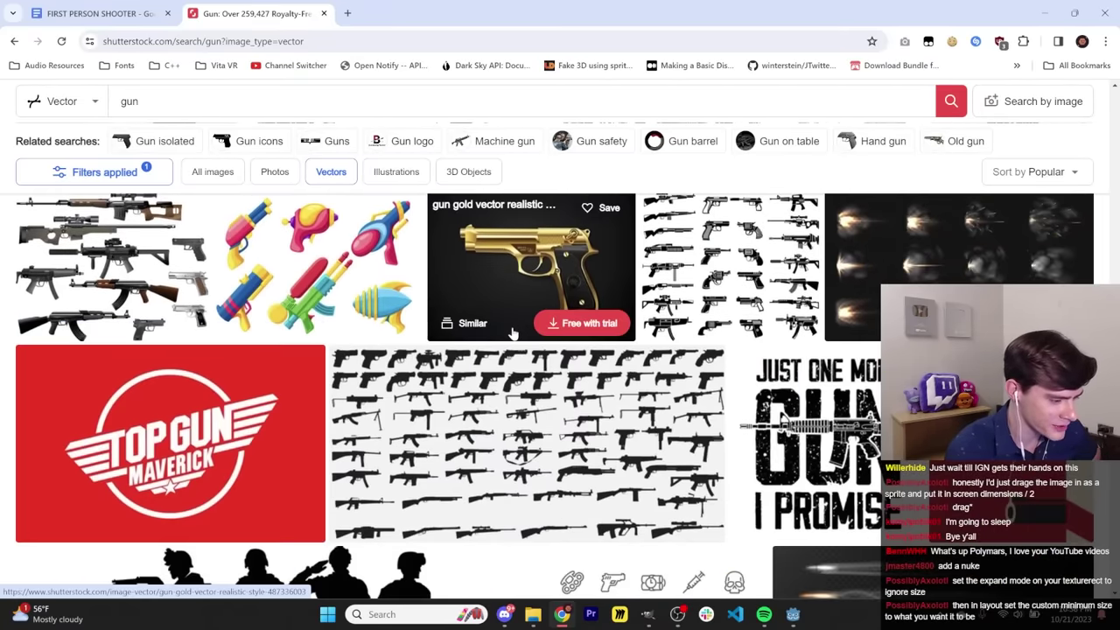
scroll(514, 334, "down", 10)
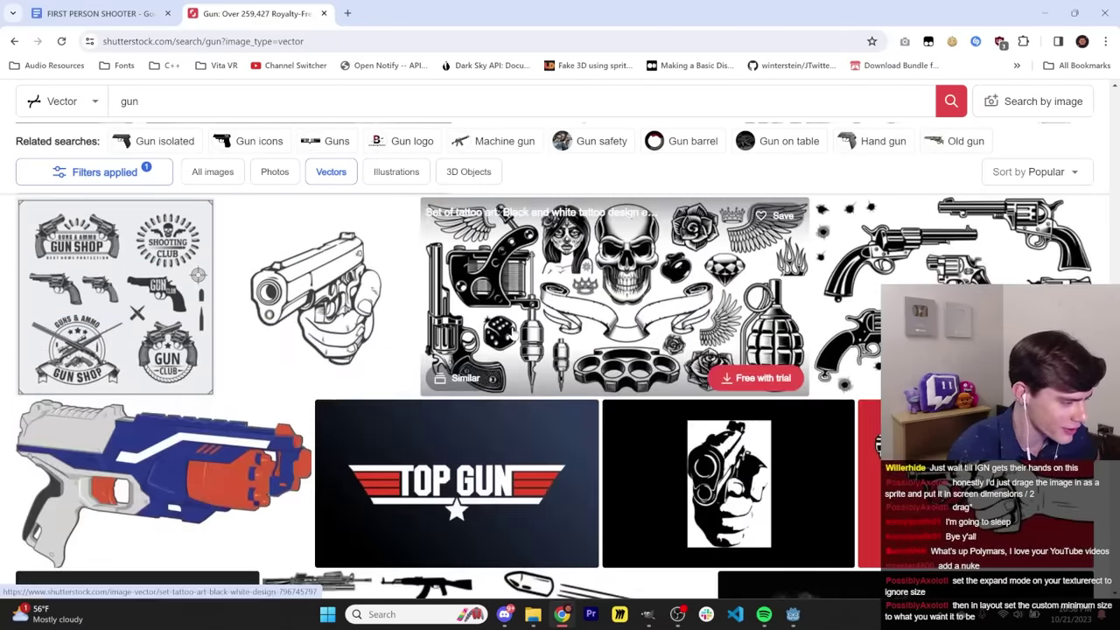
scroll(515, 334, "down", 3)
scroll(514, 334, "up", 4)
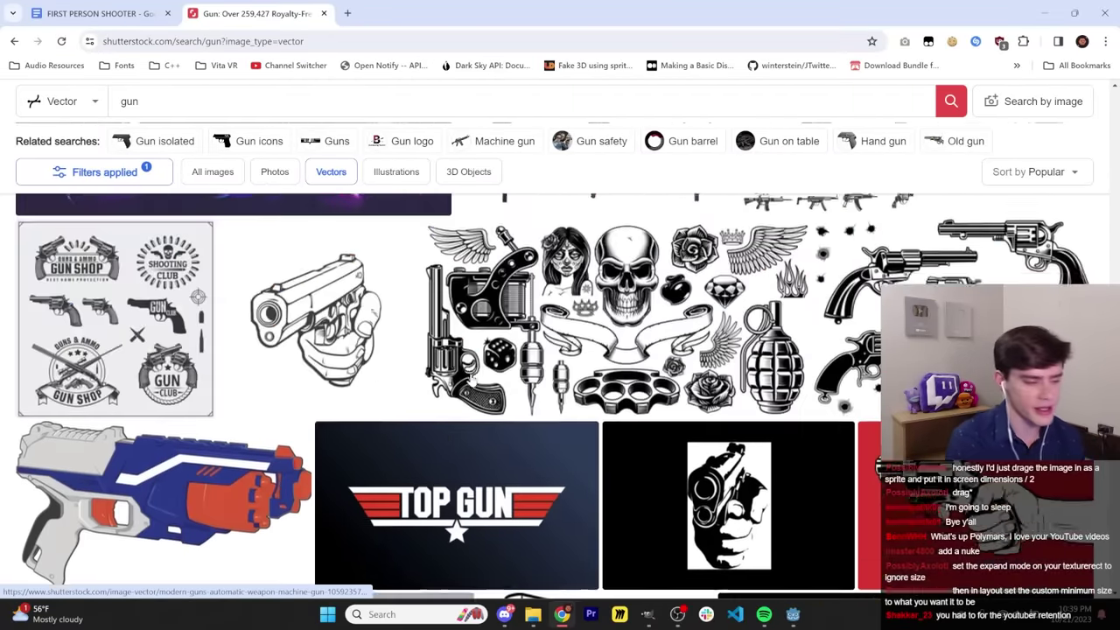
scroll(515, 335, "up", 10)
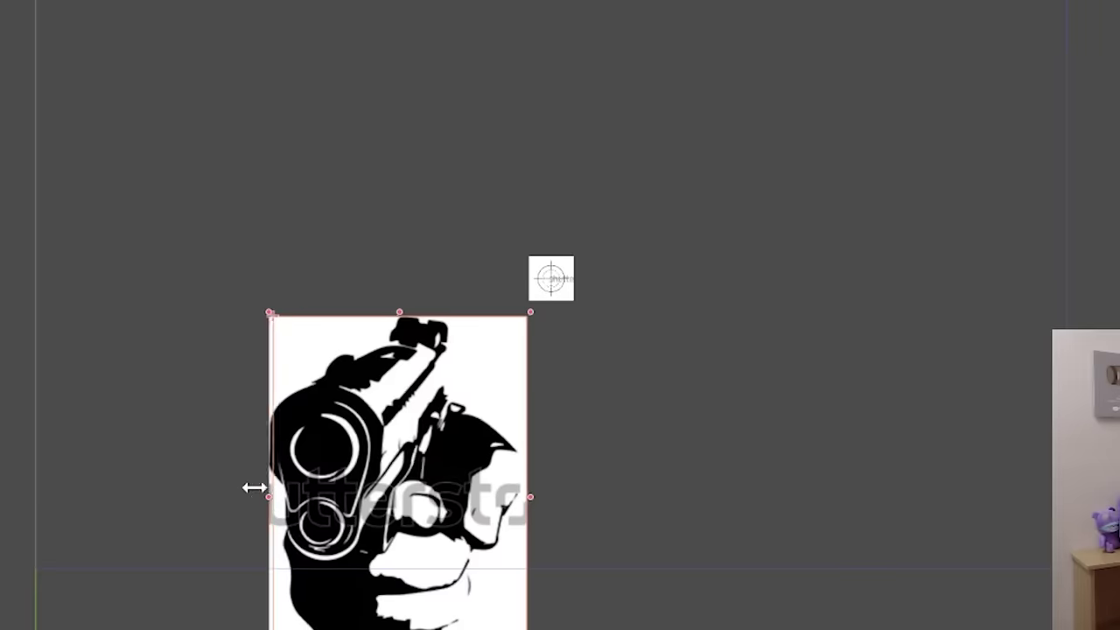
Drag the gun image to the lower right and scale it down.
left_click_drag(453, 470, 916, 461)
left_click_drag(730, 302, 762, 368)
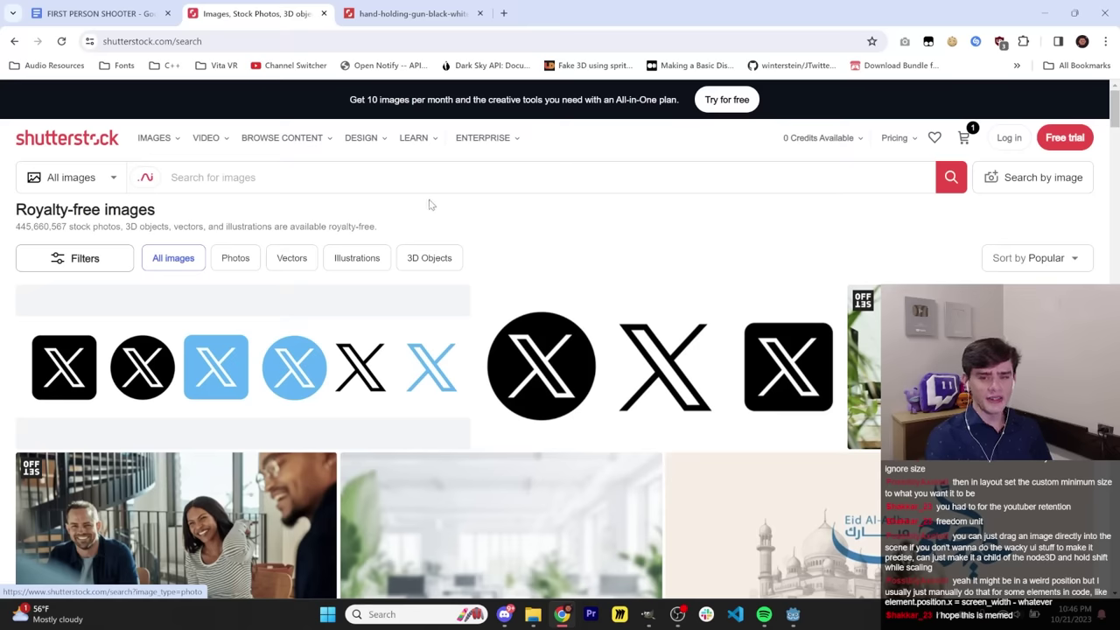
Filter the results to photos and open the ocean shark photo's page.
left_click(234, 258)
scroll(588, 262, "down", 2)
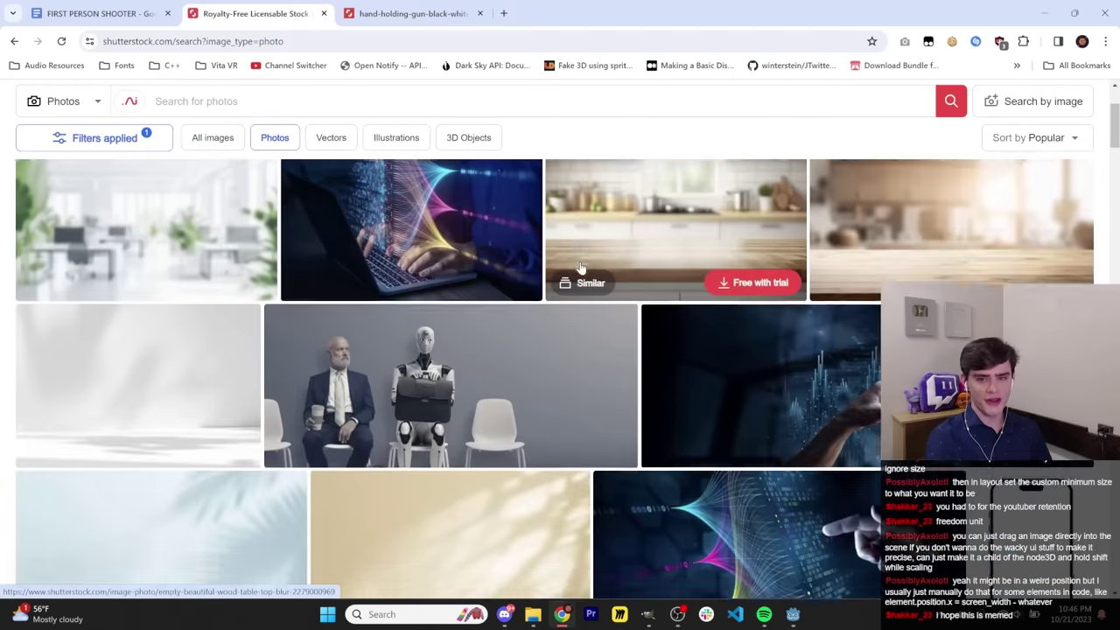
scroll(581, 266, "down", 10)
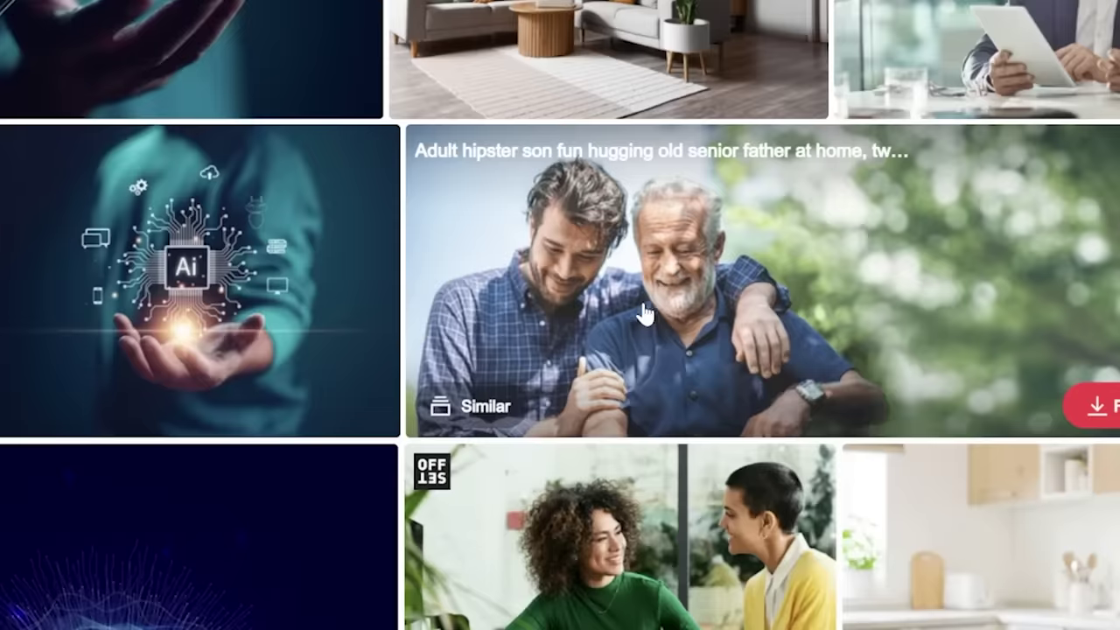
scroll(582, 269, "up", 4)
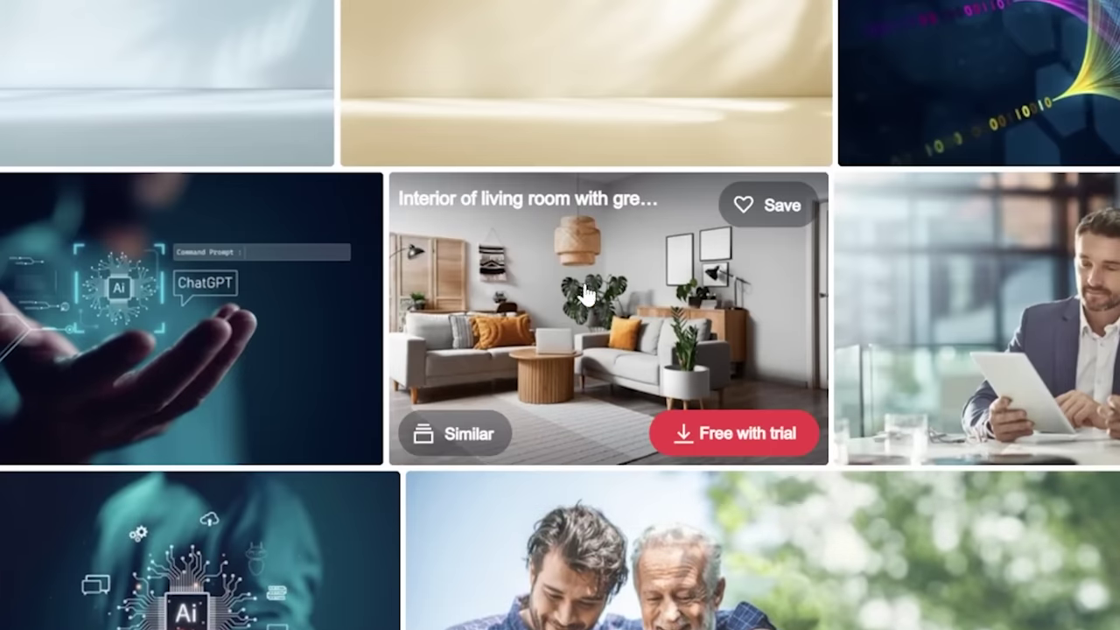
scroll(591, 293, "down", 5)
scroll(621, 283, "down", 4)
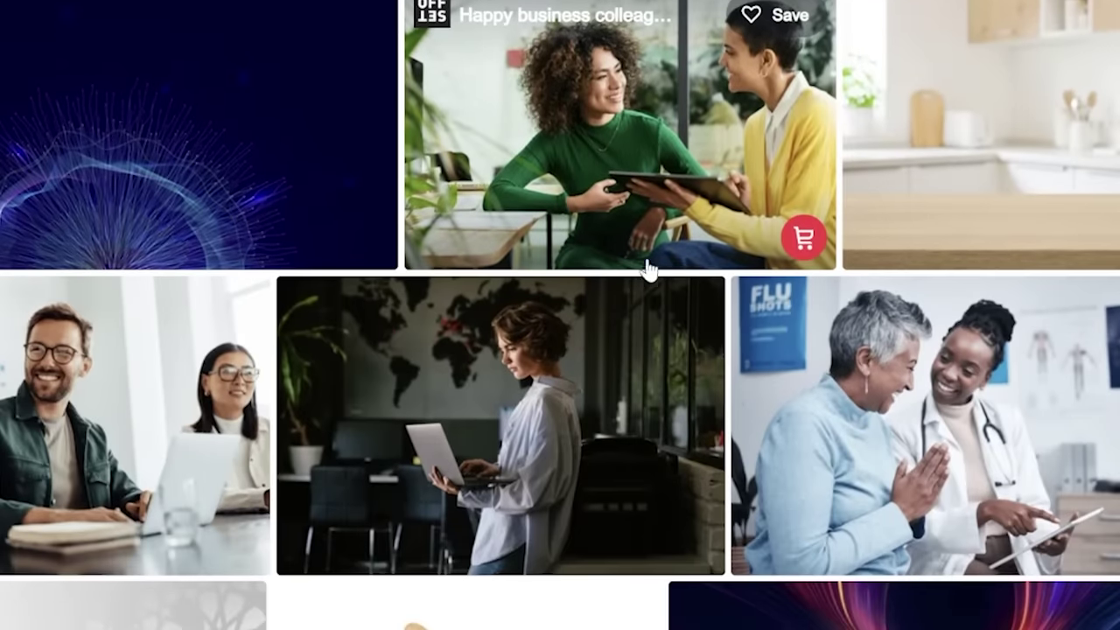
scroll(673, 266, "down", 3)
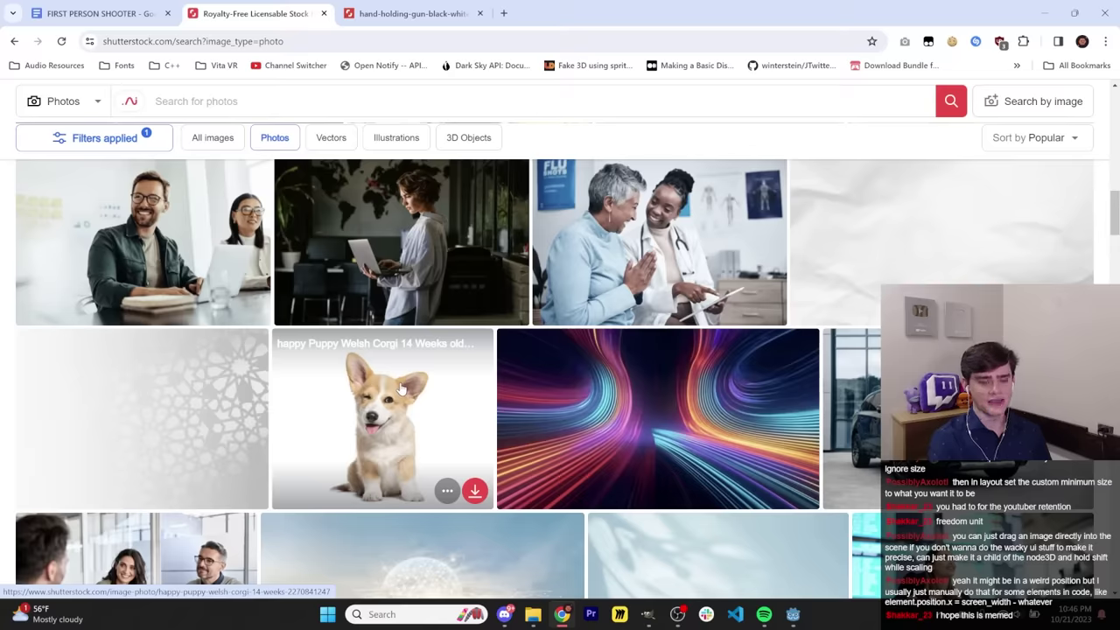
scroll(400, 388, "down", 10)
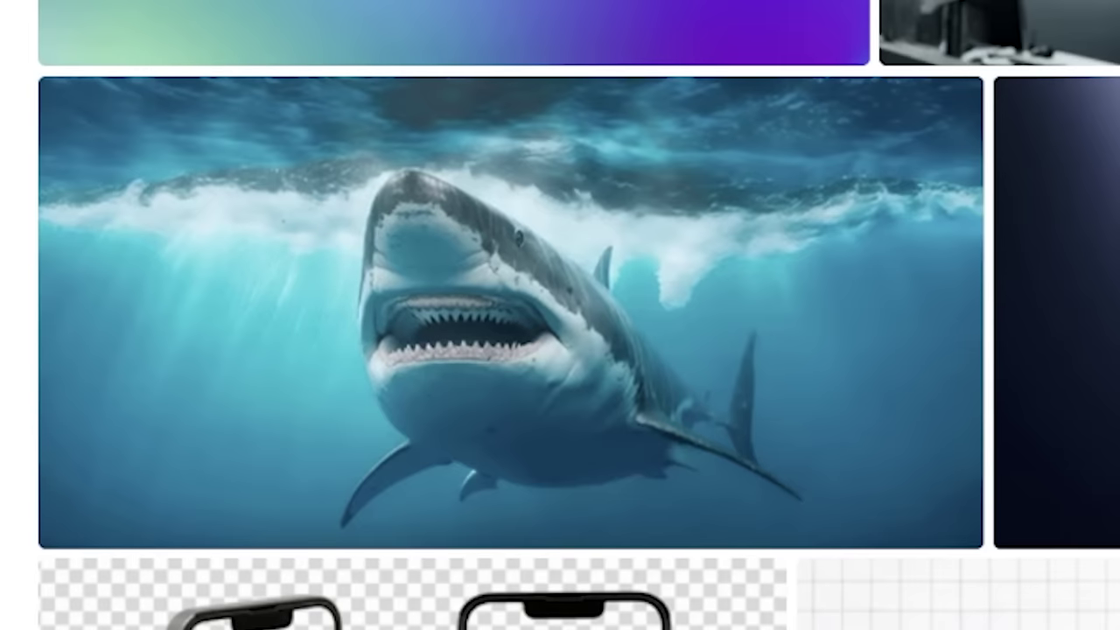
left_click(768, 292)
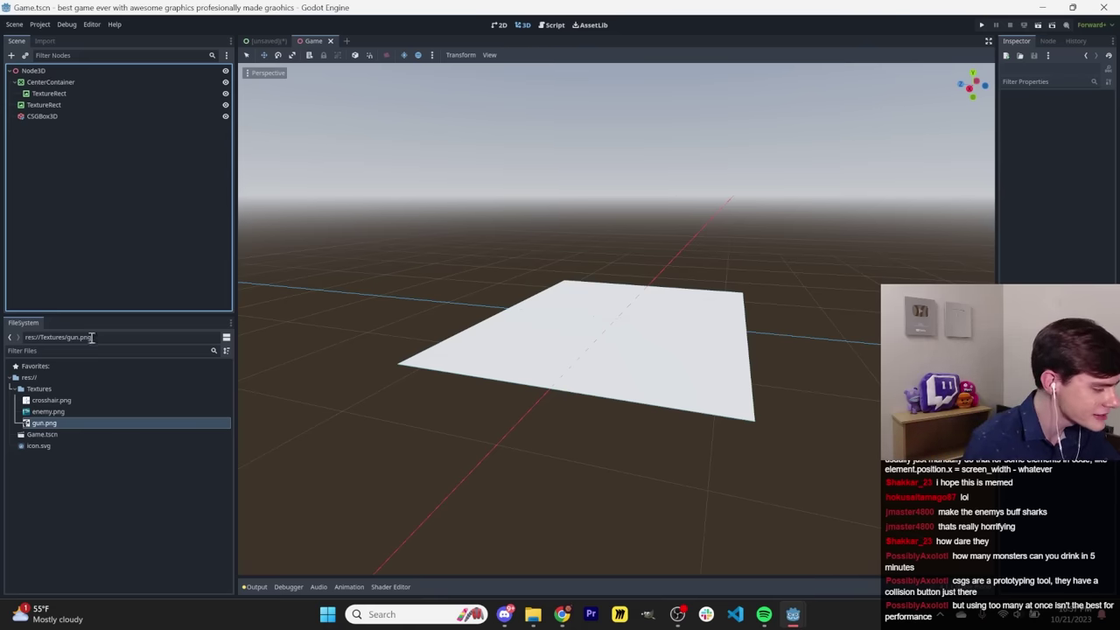
Add a CharacterBody3D Player with a capsule collision shape and a new Player.gd script.
right_click(37, 73)
left_click(61, 80)
type("charac")
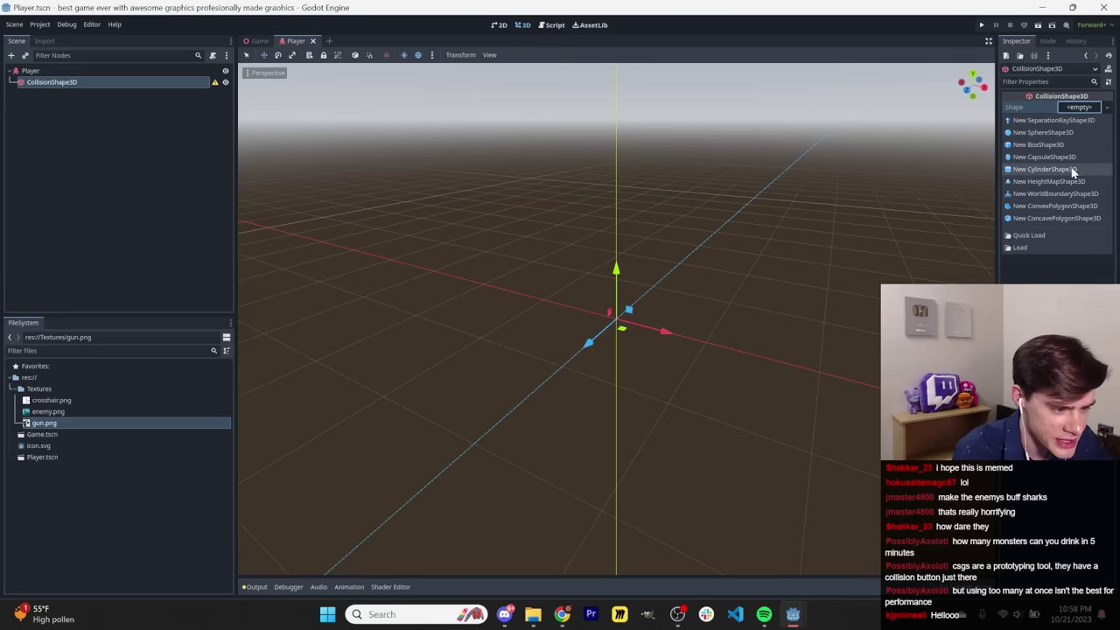
left_click(1066, 159)
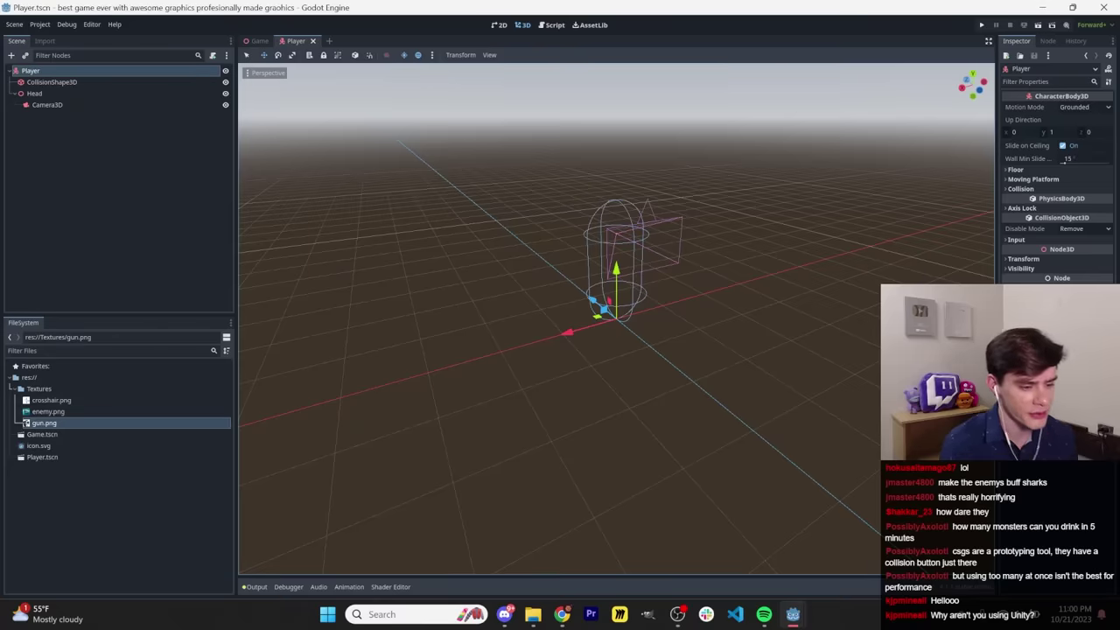
left_click(212, 55)
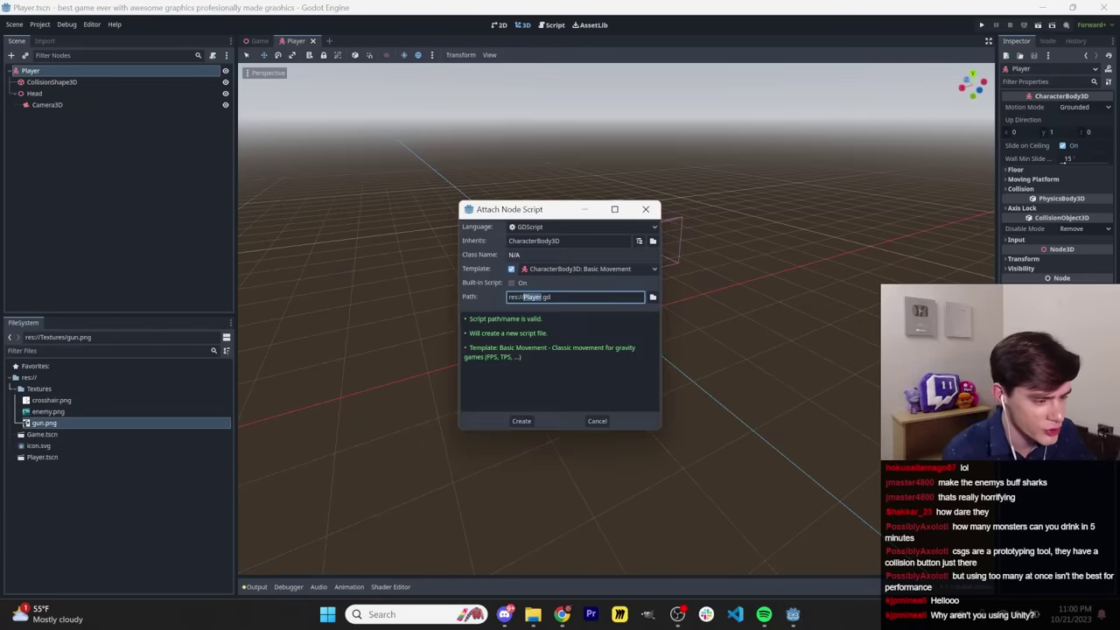
key("Return")
Open the older FPS project's Player.gd and select all its movement code.
mouse_move(798, 610)
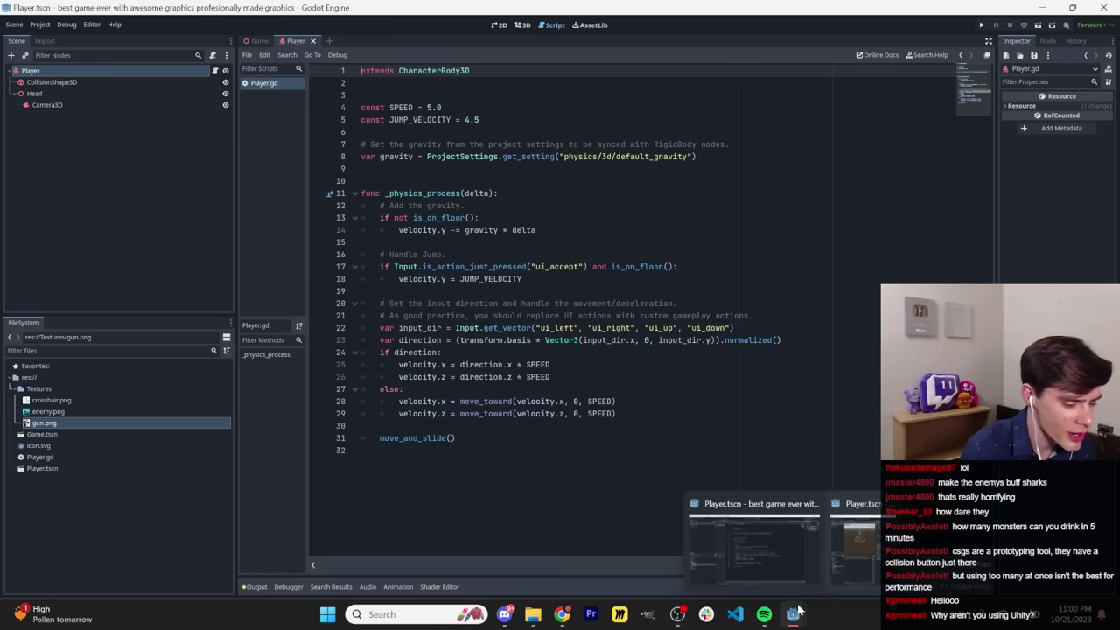
left_click(833, 555)
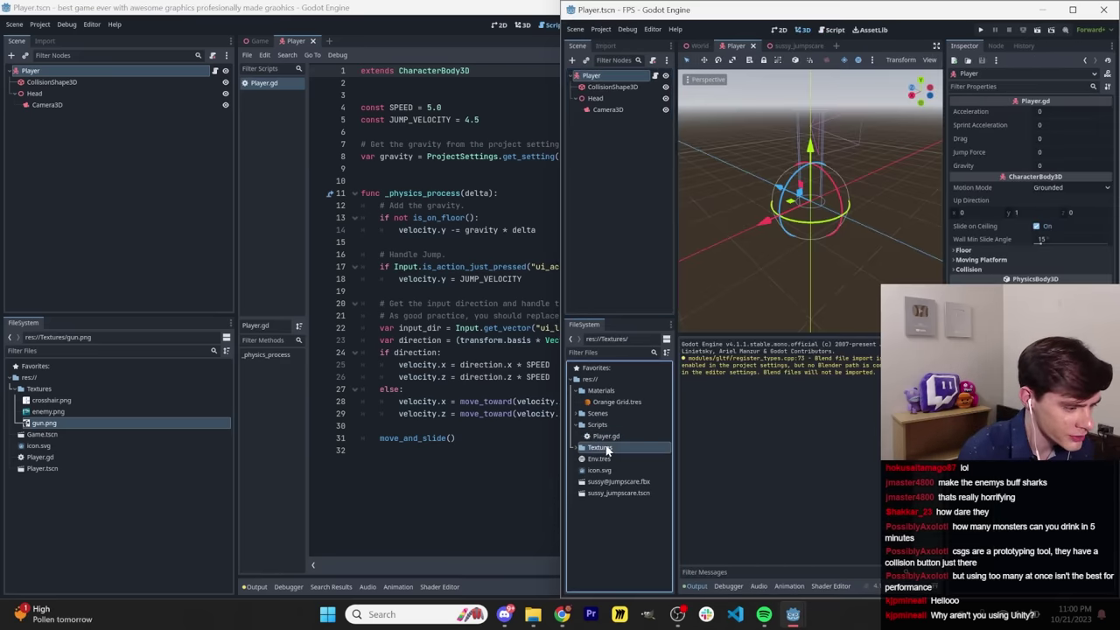
double_click(613, 436)
key("super+Up")
left_click(432, 199)
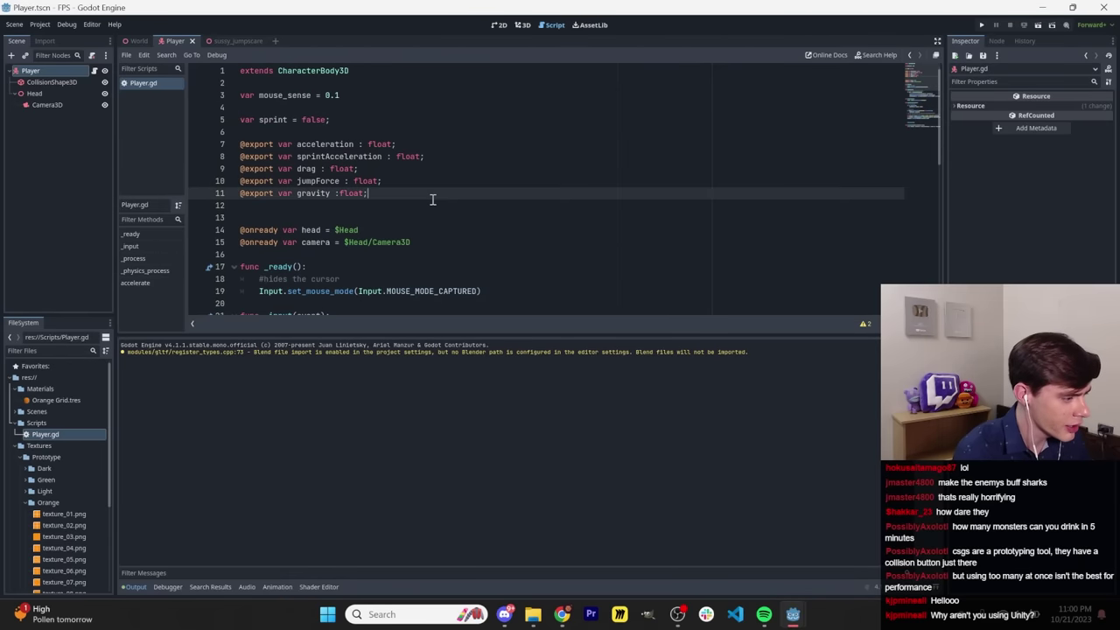
key("ctrl+a")
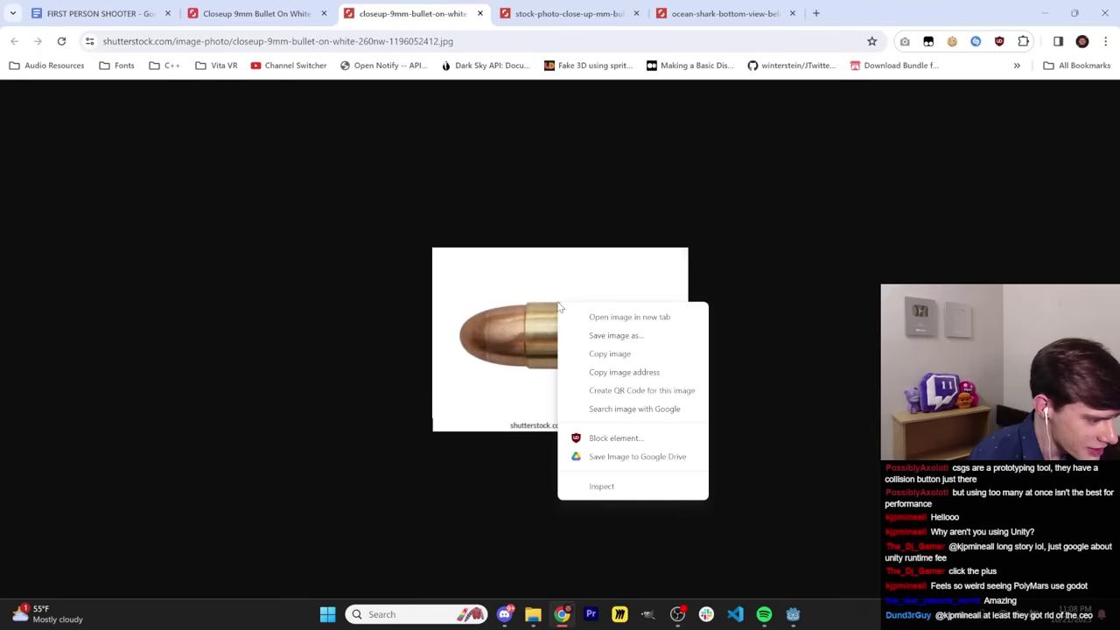
Open the full-size Closeup 9mm Bullet photo and bring up its save options.
left_click(435, 370)
left_click(287, 15)
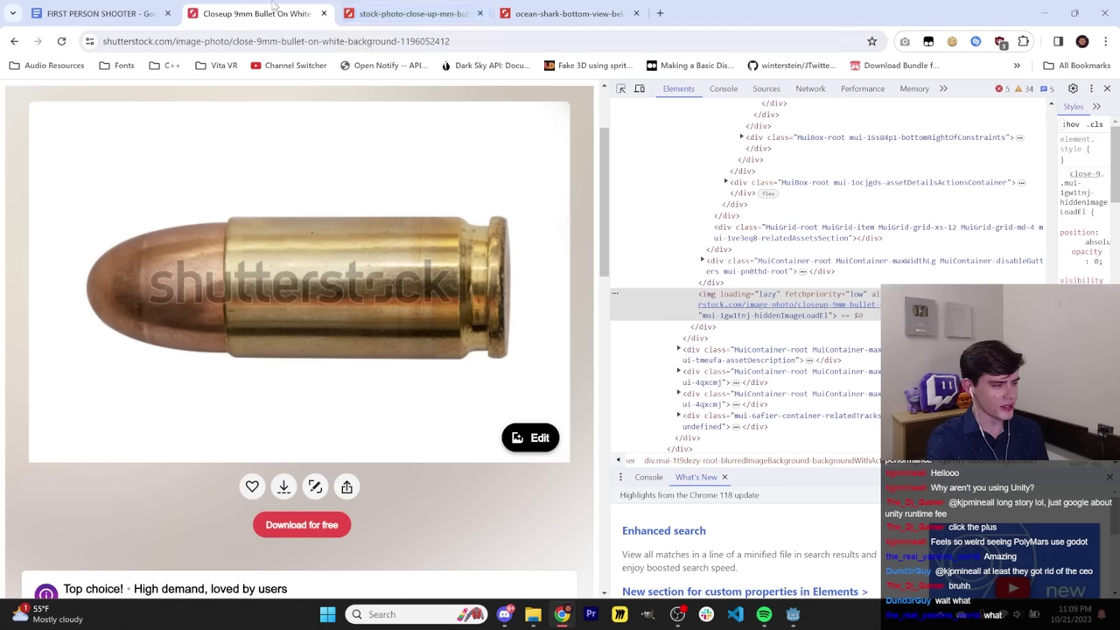
middle_click(274, 7)
left_click(638, 303)
right_click(638, 304)
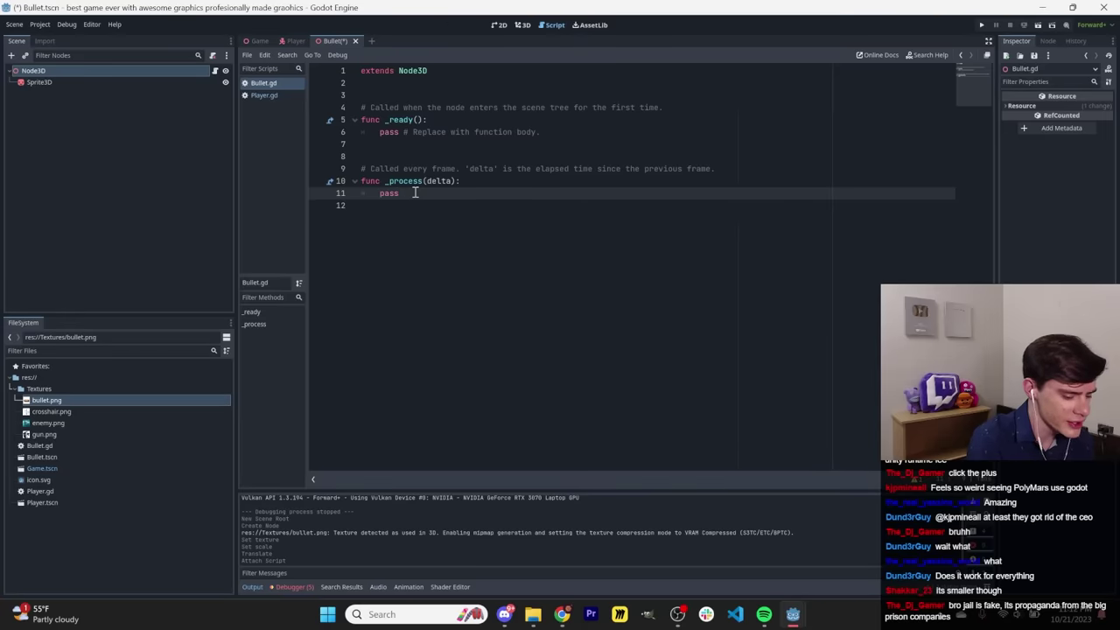
key("Return")
key("Return")
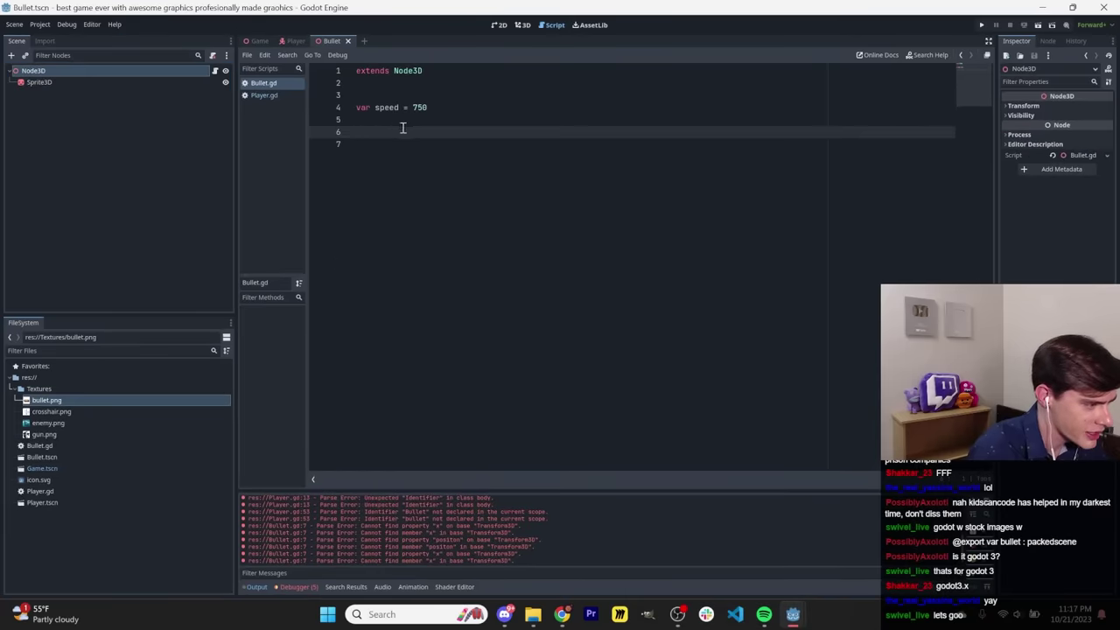
Delete the old speed variable line from Bullet.gd and save the Bullet scene.
left_click_drag(403, 128, 342, 110)
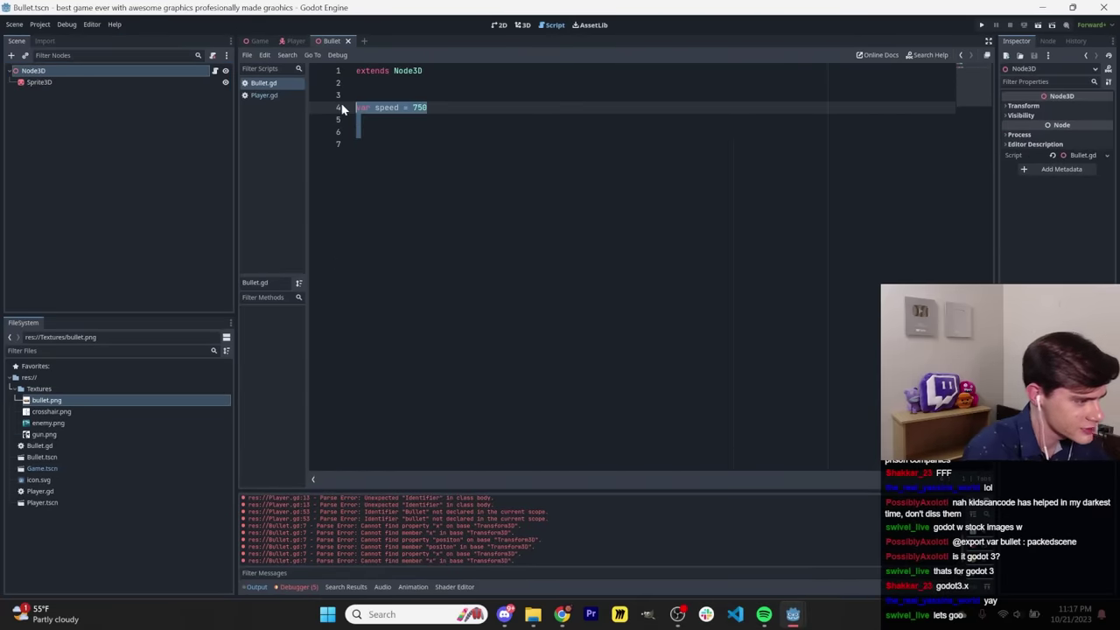
key("BackSpace")
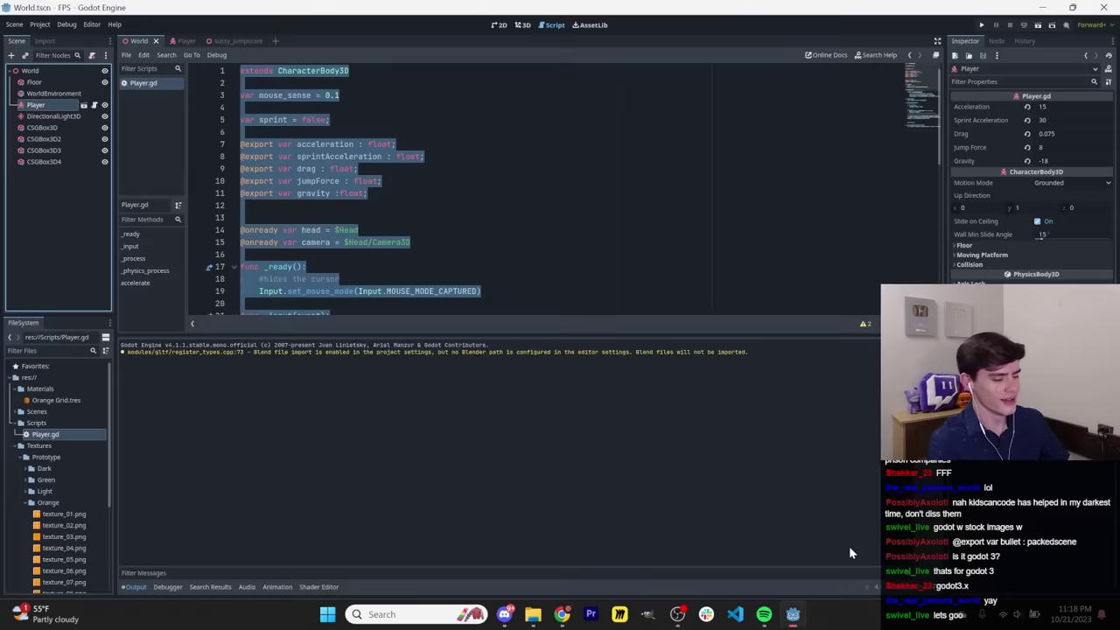
mouse_move(793, 615)
left_click(719, 547)
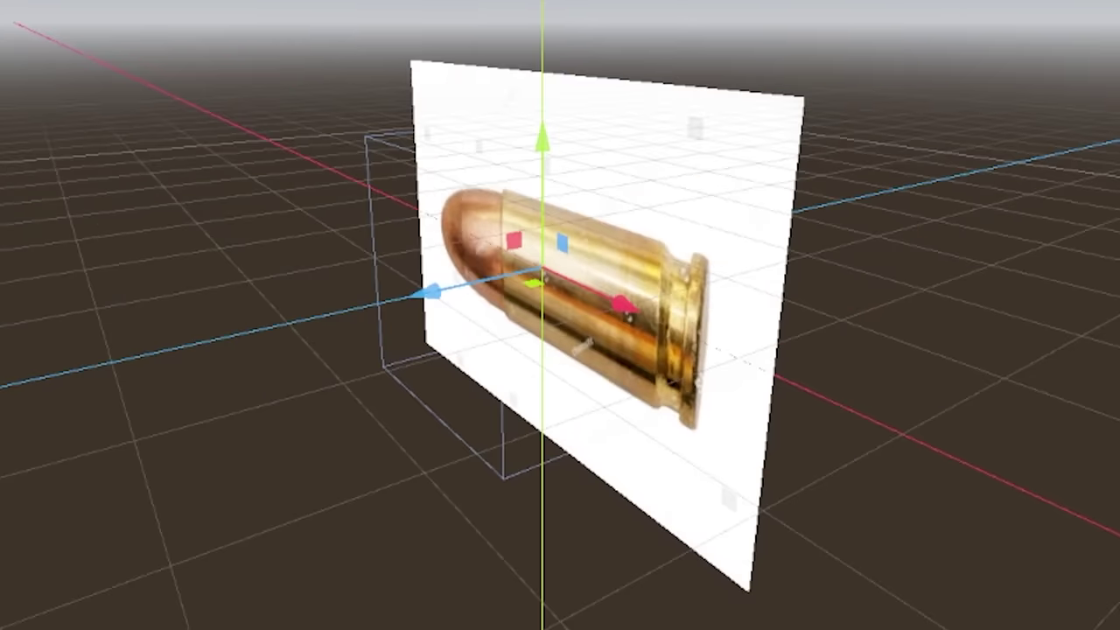
key("ctrl+s")
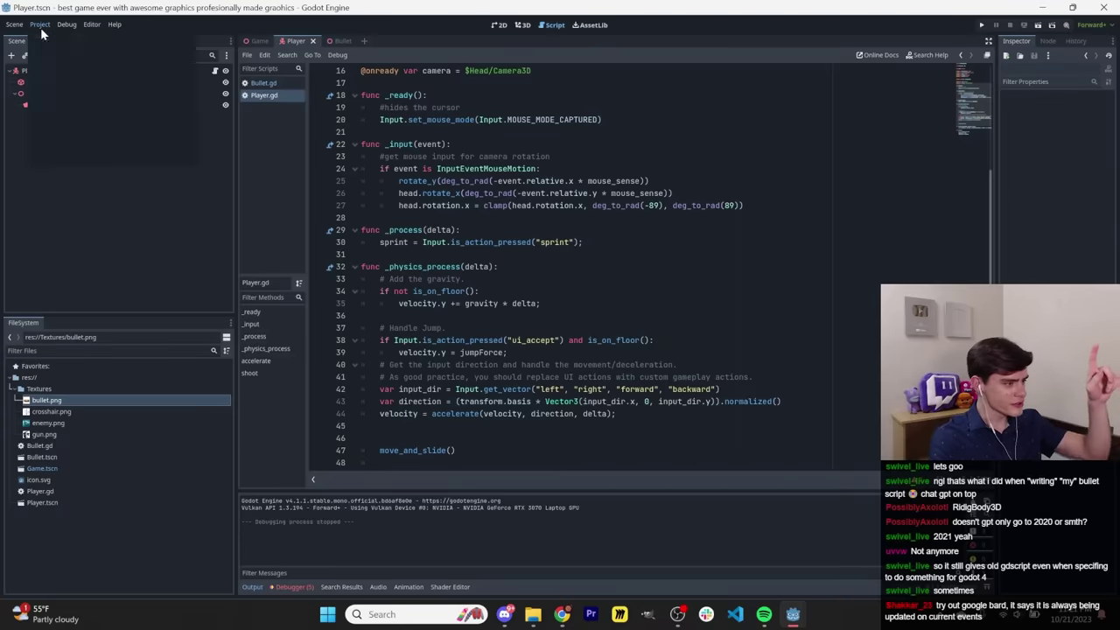
Add a 'shoot' action with an input binding to the Project Settings Input Map.
left_click(61, 41)
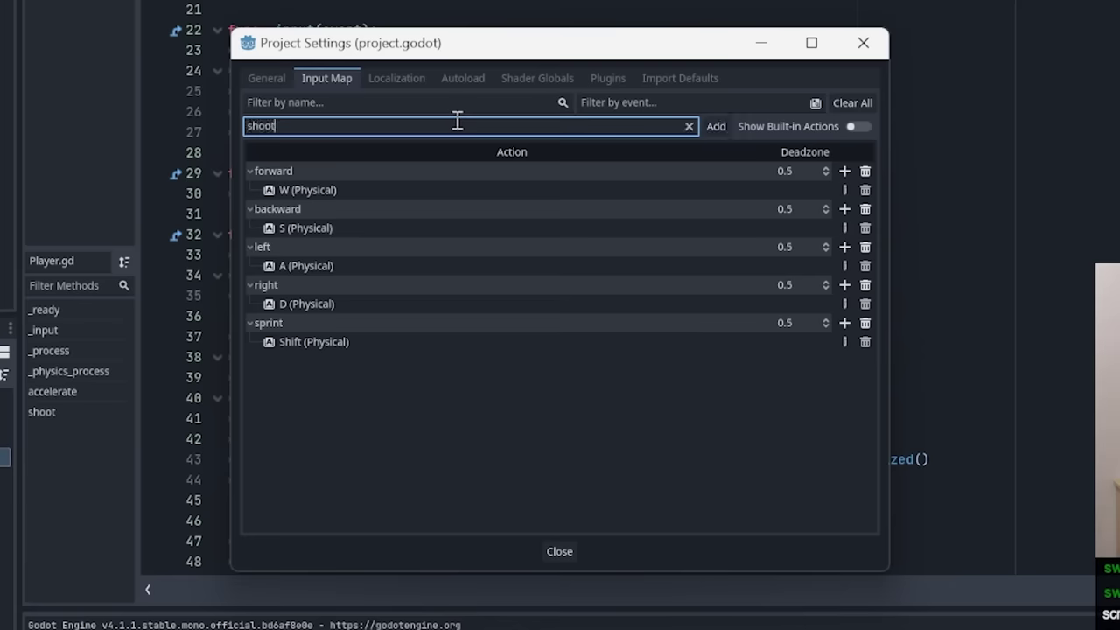
key("Return")
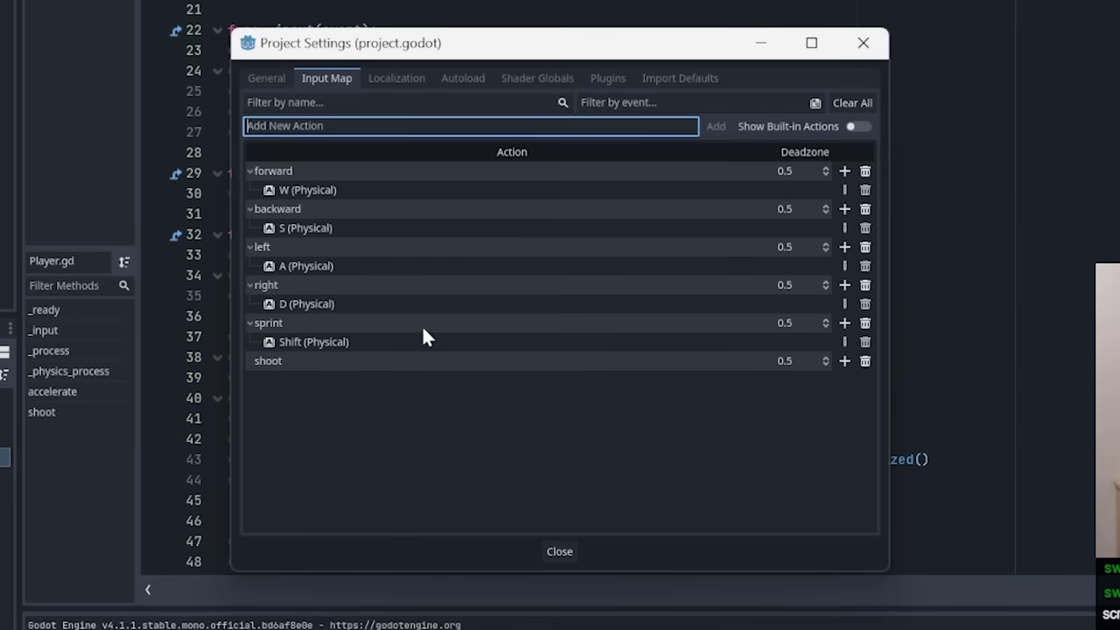
left_click(844, 362)
left_click(575, 320)
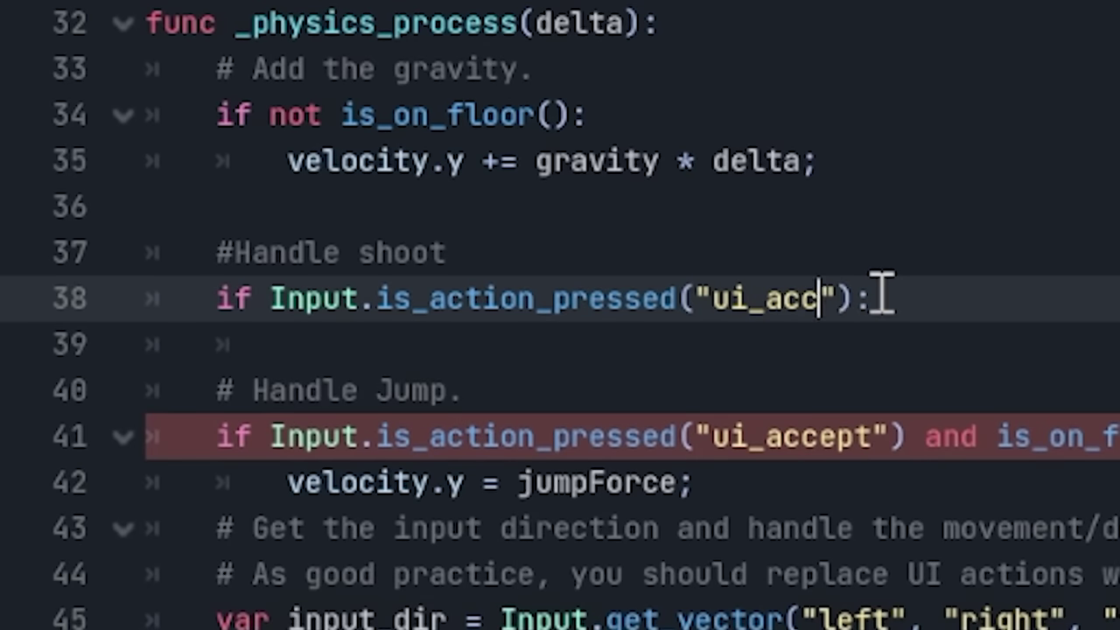
Make line 38 check the "shoot" action and call shoot(), then run the game with F5.
type("shoot")
key("Down")
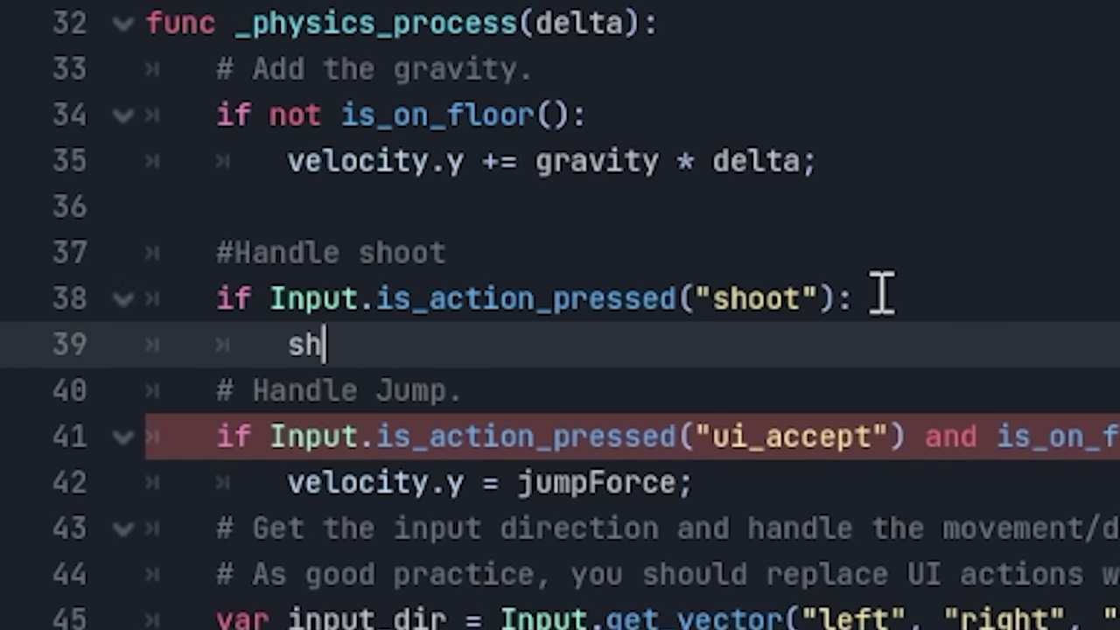
type("();")
key("F5")
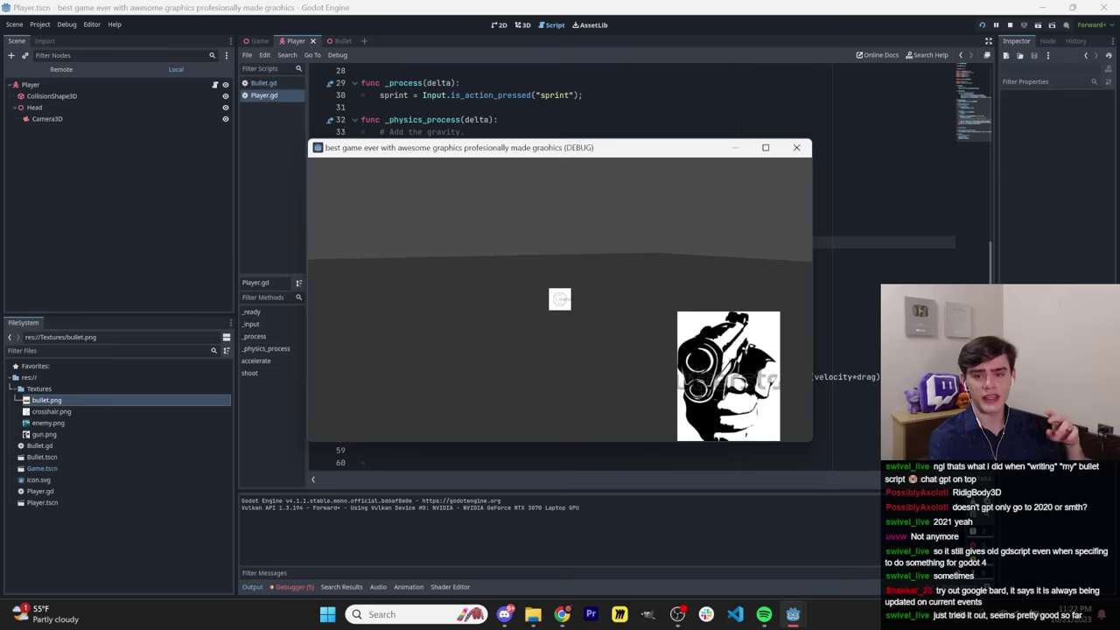
Use instantiate() instead of instance() in shoot(), rerun the game and fire a test shot.
left_click(560, 299)
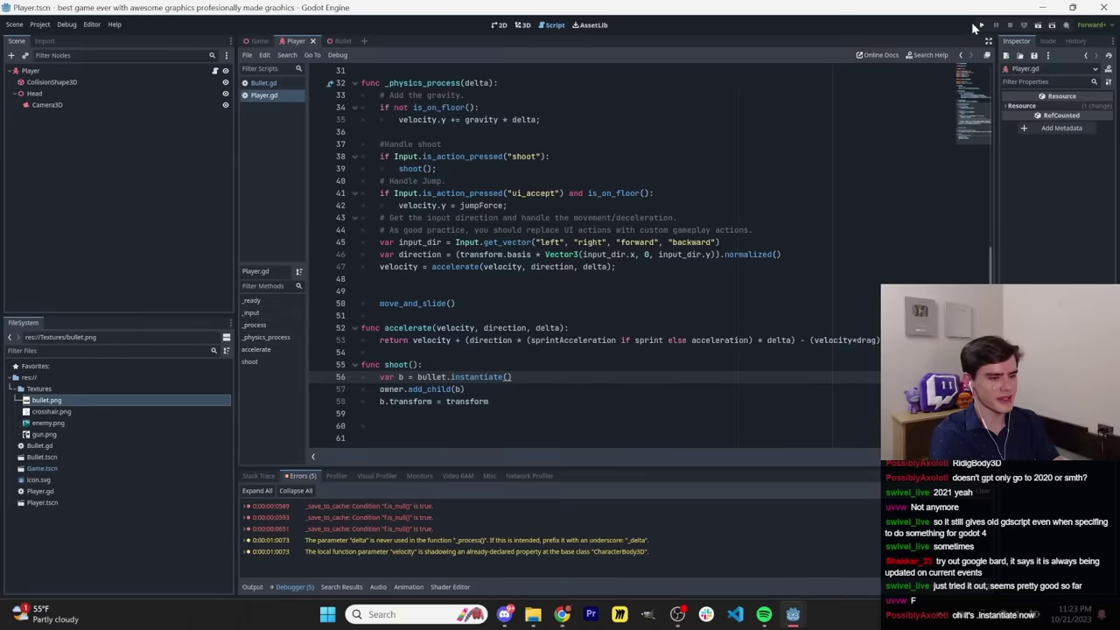
left_click(980, 27)
left_click(560, 303)
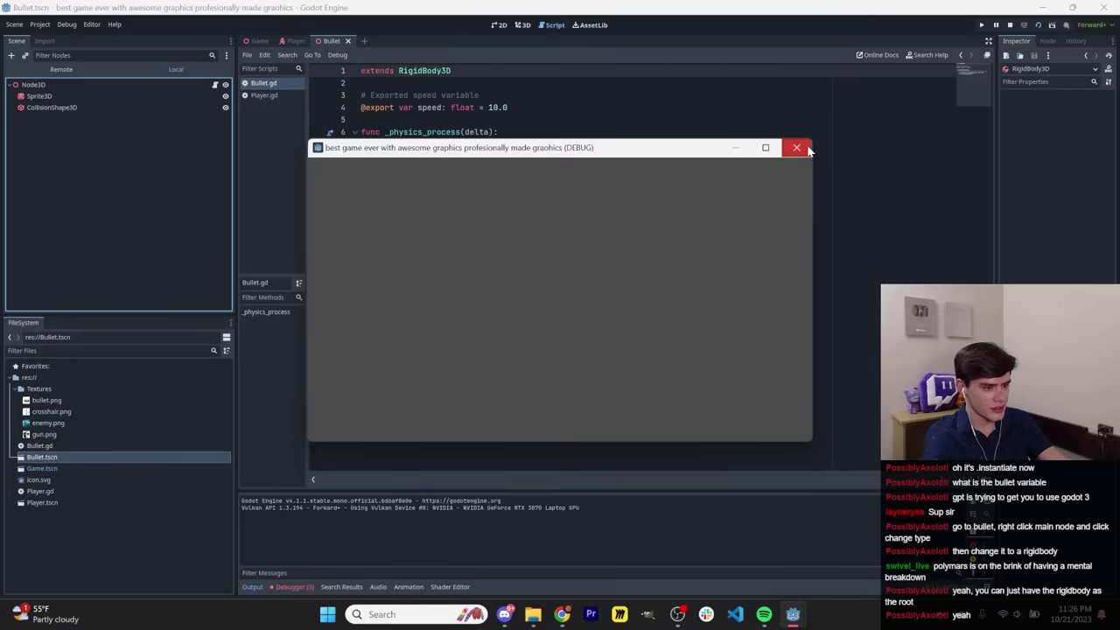
Relaunch the game and fire a rapid stream of RigidBody3D bullets from the crosshair.
left_click(797, 149)
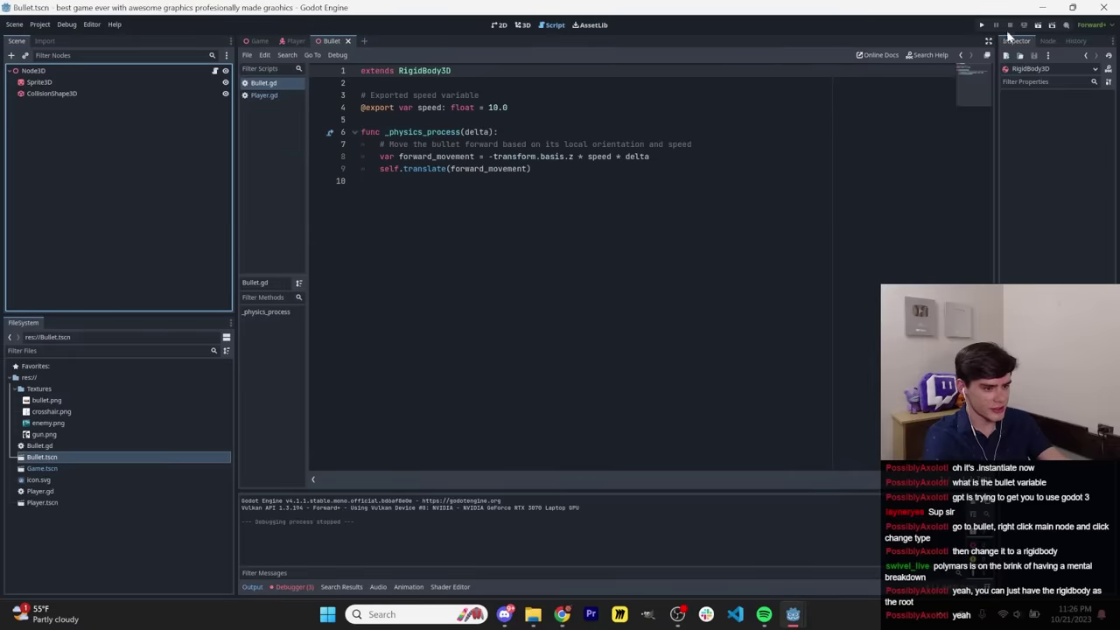
left_click(982, 27)
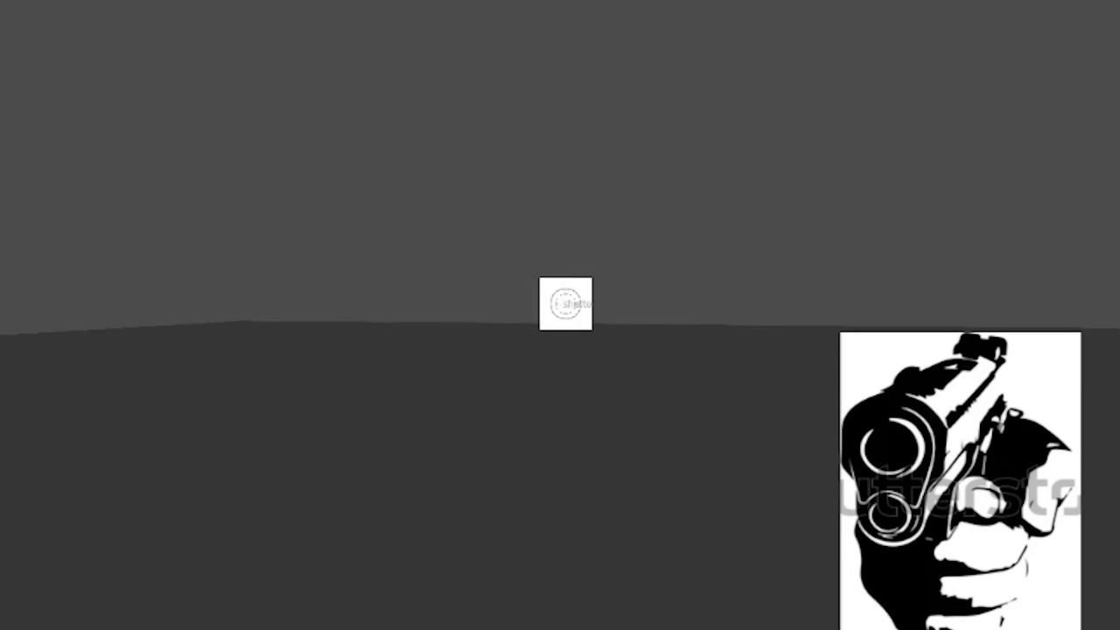
left_click(560, 299)
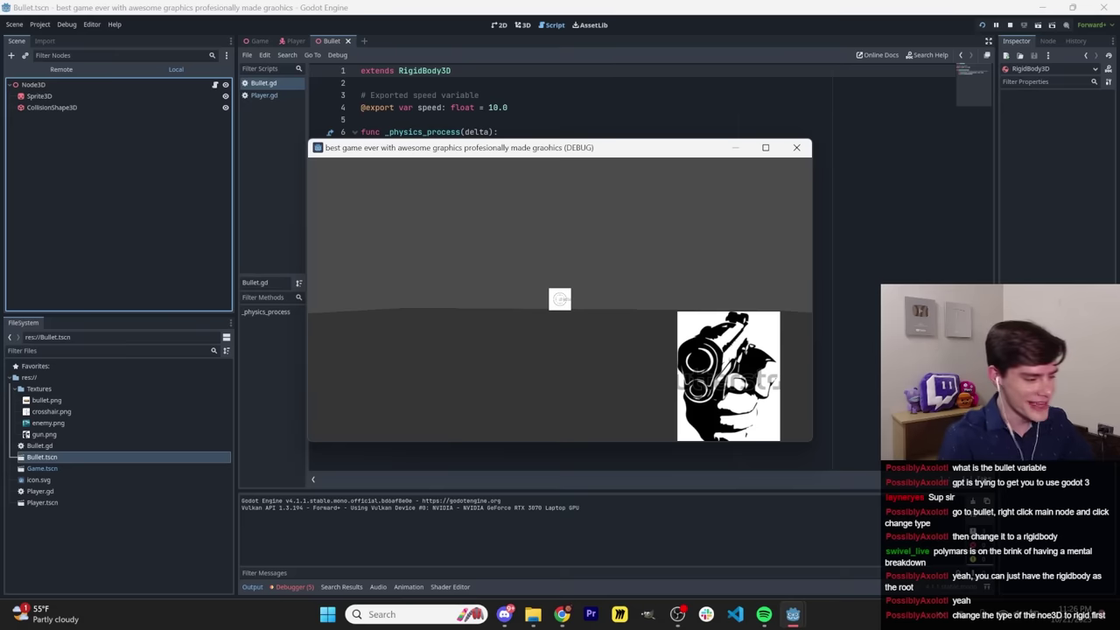
left_click(560, 299)
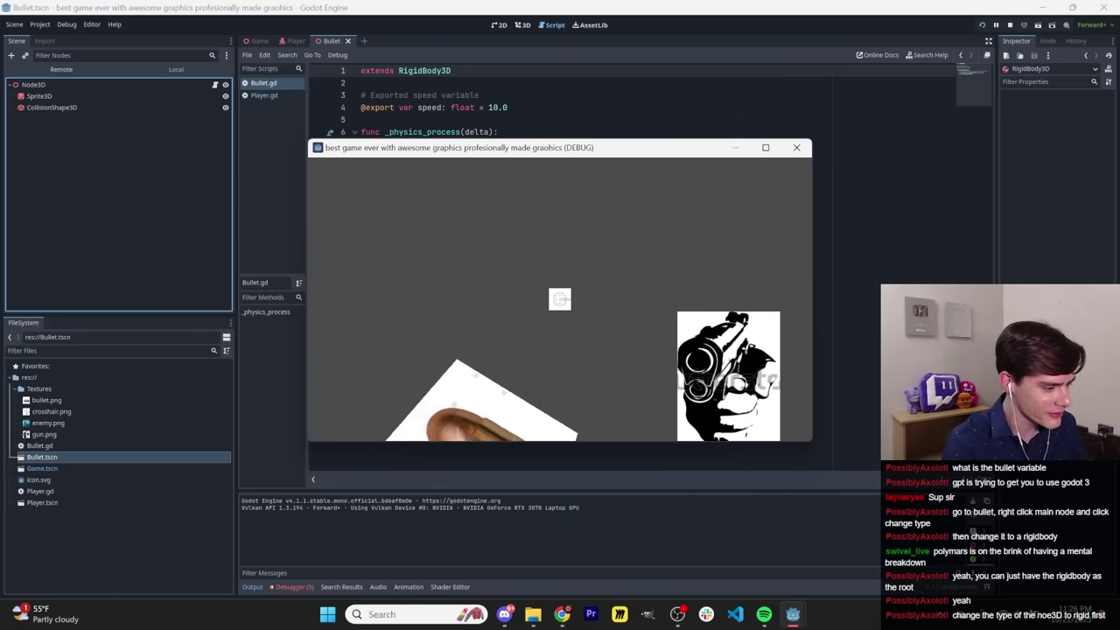
left_click(560, 299)
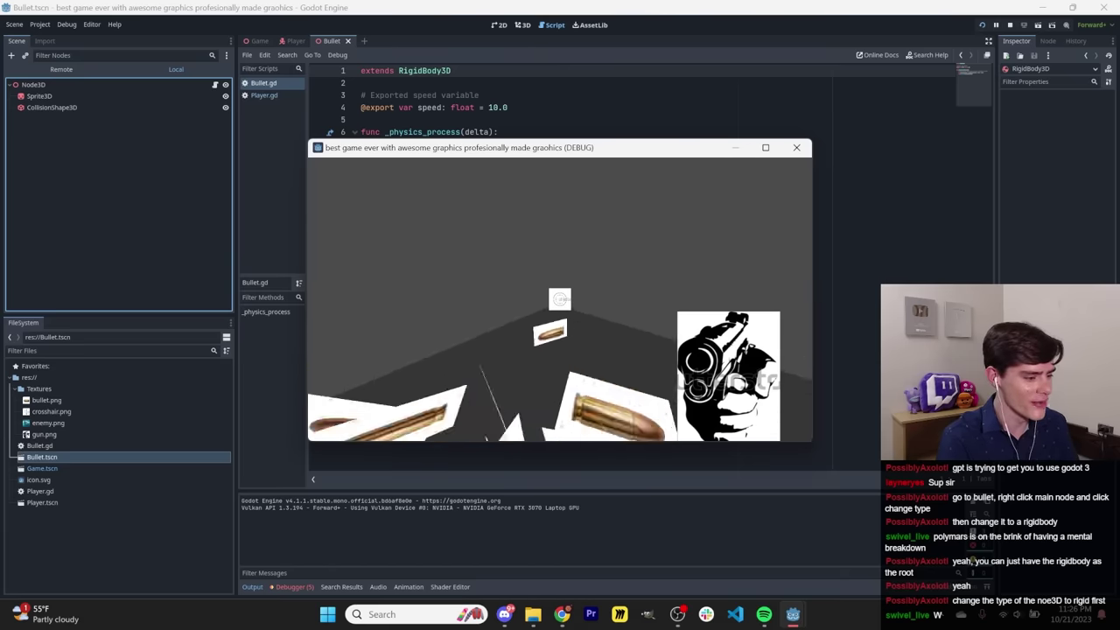
left_click(560, 300)
left_click(560, 299)
left_click(560, 300)
left_click(560, 299)
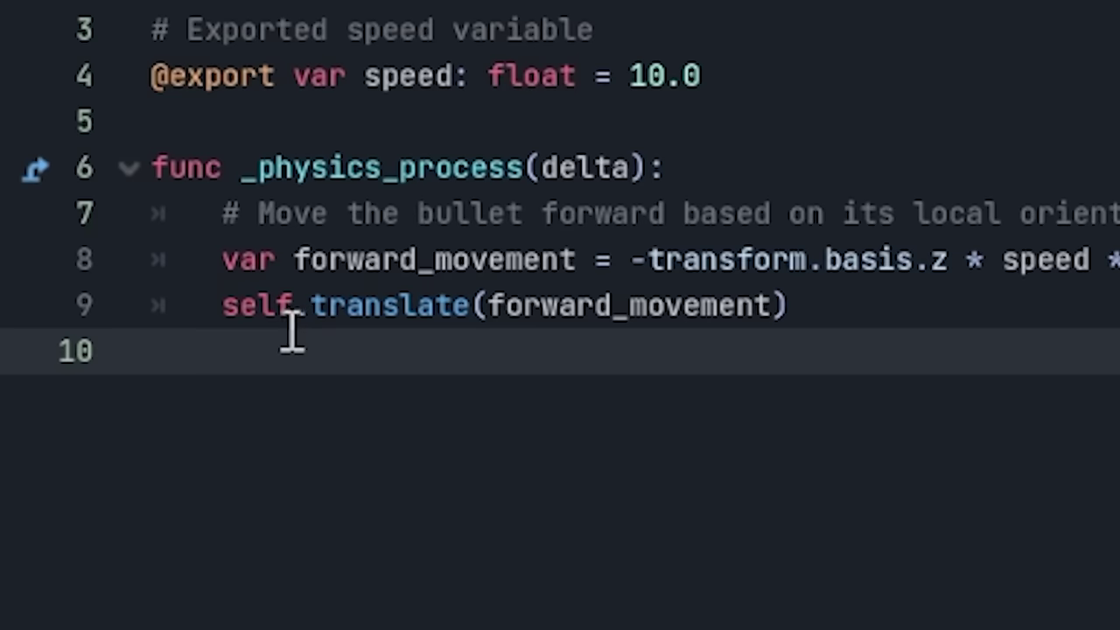
Replace -transform.basis.z on Bullet.gd line 8 with a Vector3(0,0,…) direction.
left_click_drag(239, 306, 468, 305)
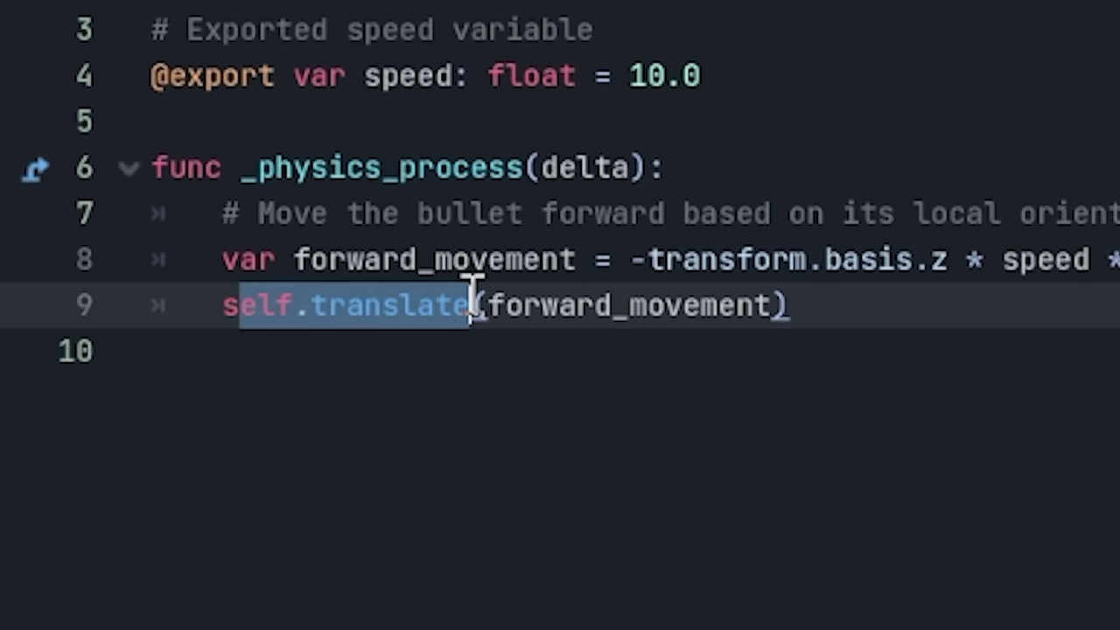
left_click_drag(636, 261, 951, 254)
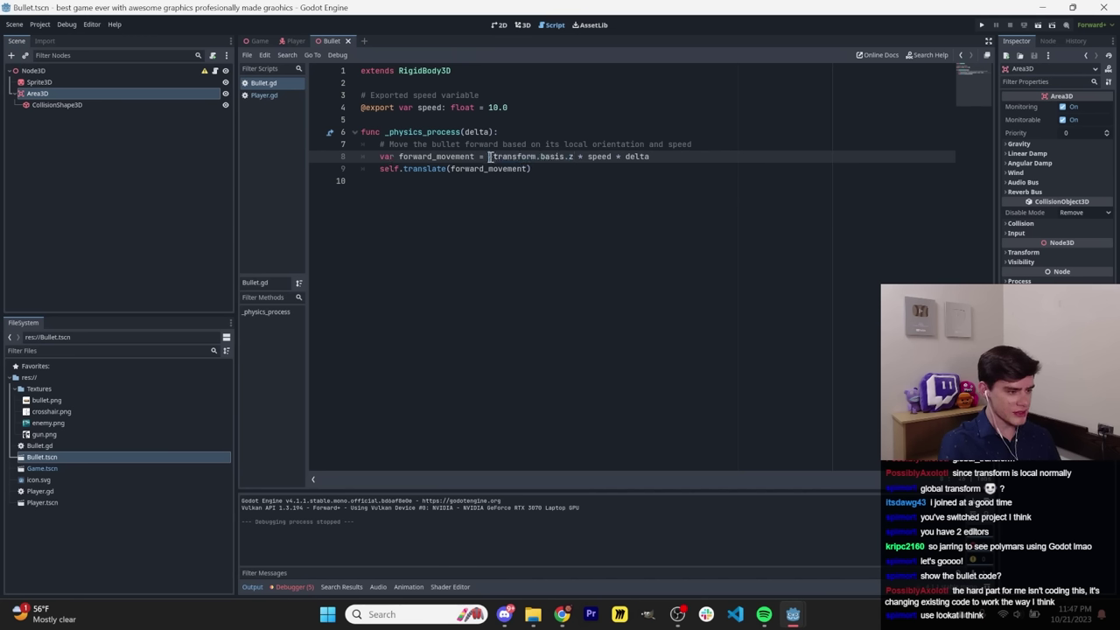
key("BackSpace")
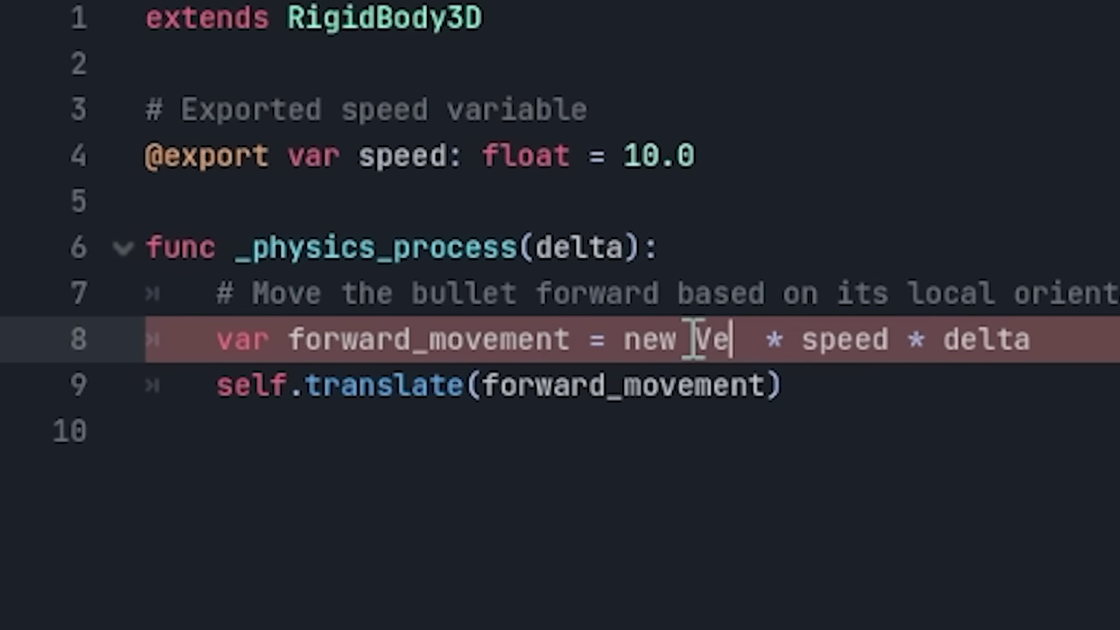
type("3(0,0,")
left_click(694, 339)
key("BackSpace")
key("BackSpace")
key("BackSpace")
key("BackSpace")
Run the game, fire three bullets, and strafe right past the floating bullet letters.
key("F5")
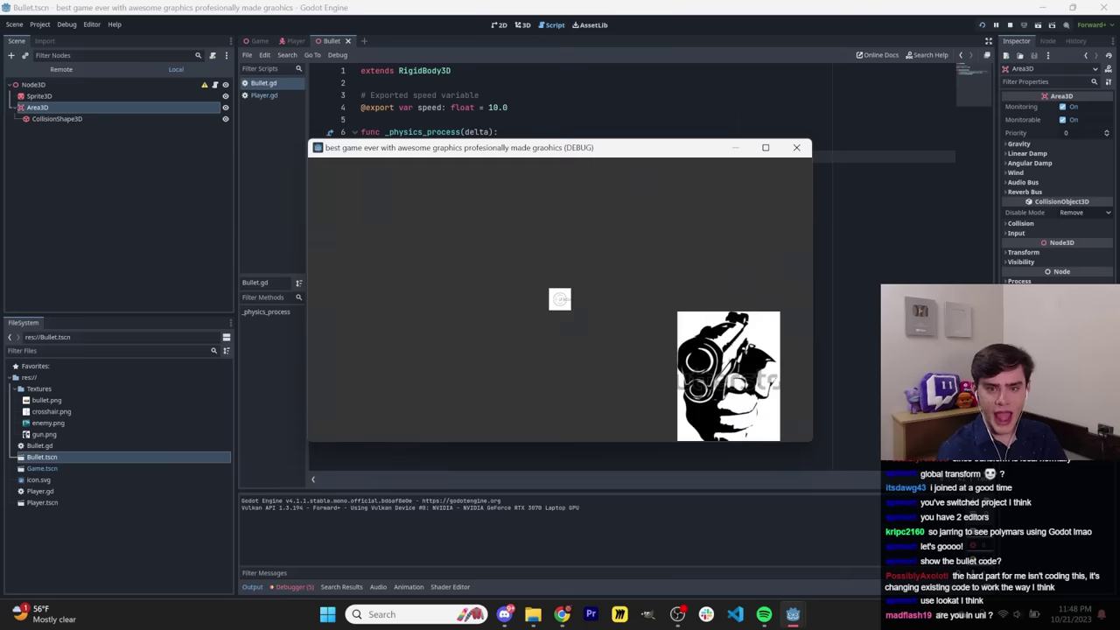
left_click(560, 300)
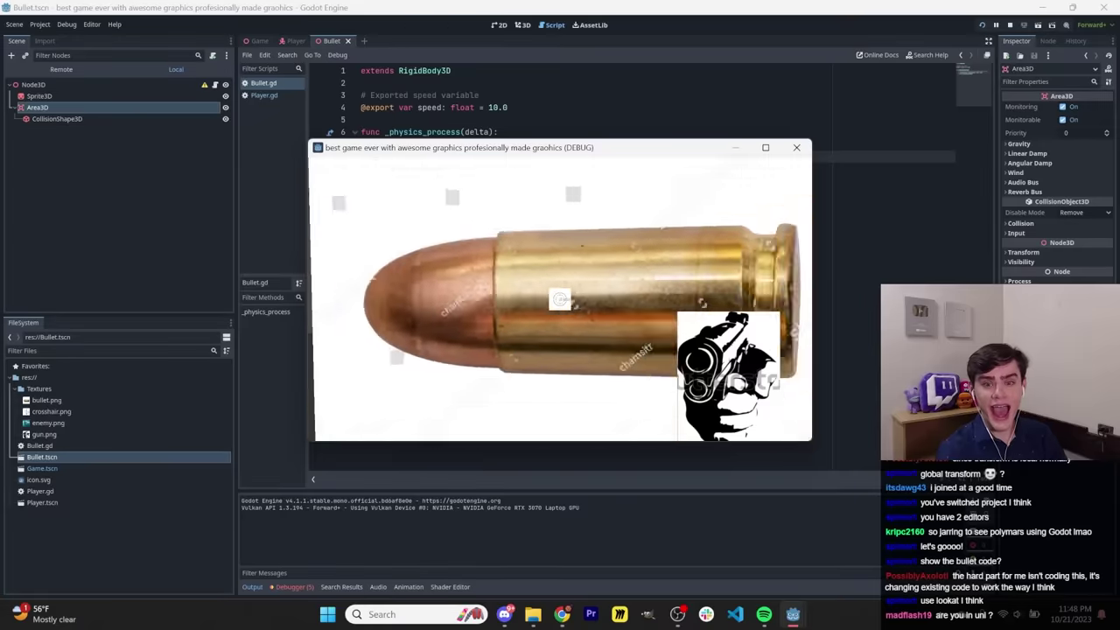
left_click(560, 300)
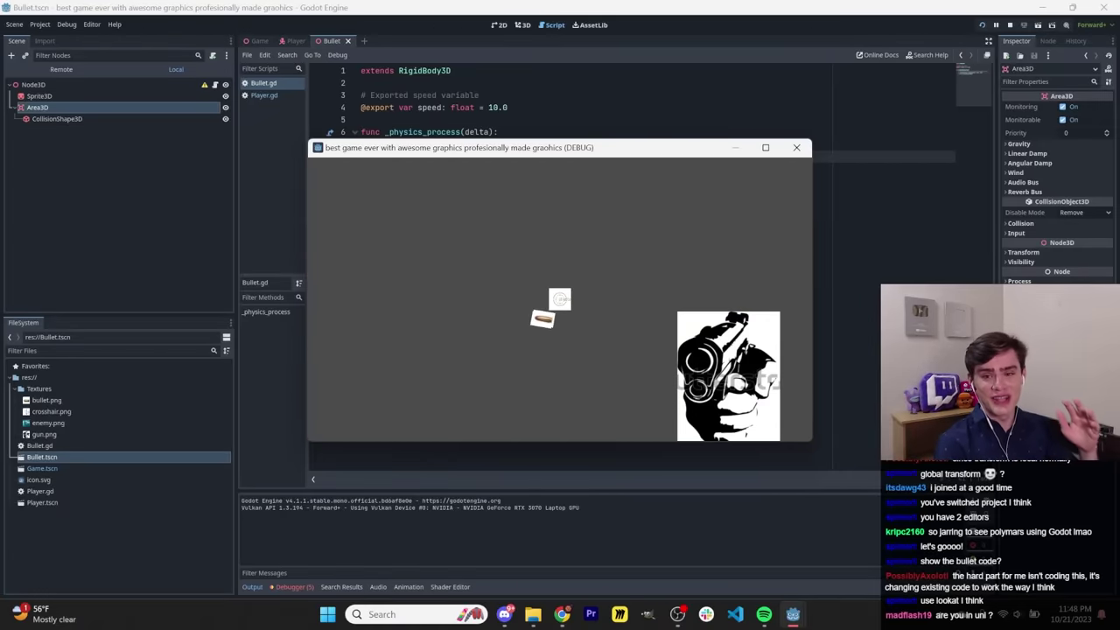
left_click(560, 300)
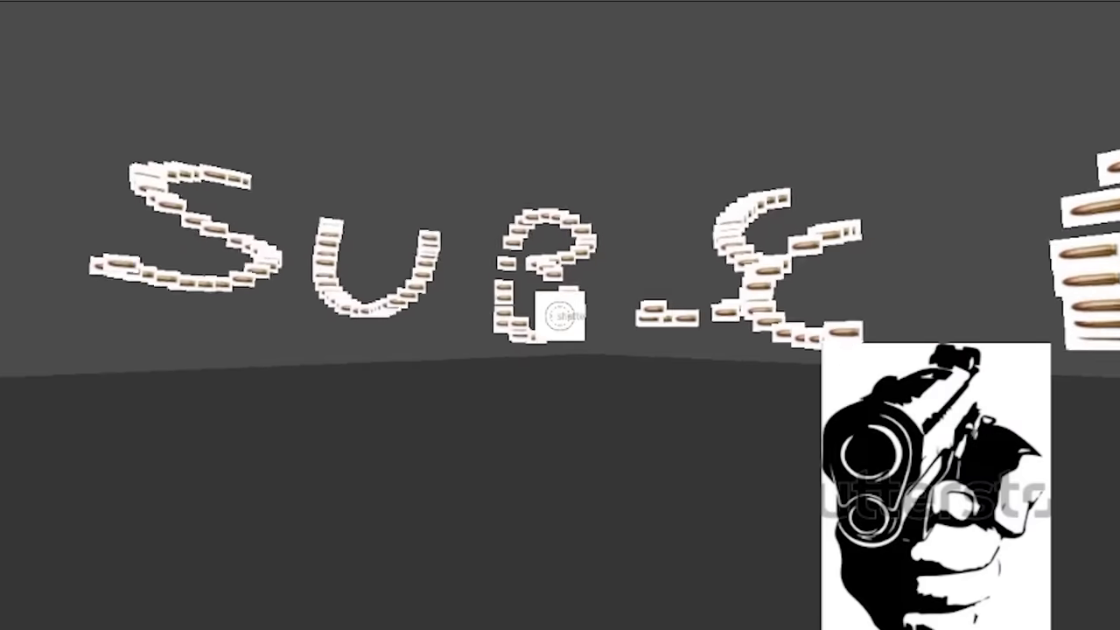
key("d")
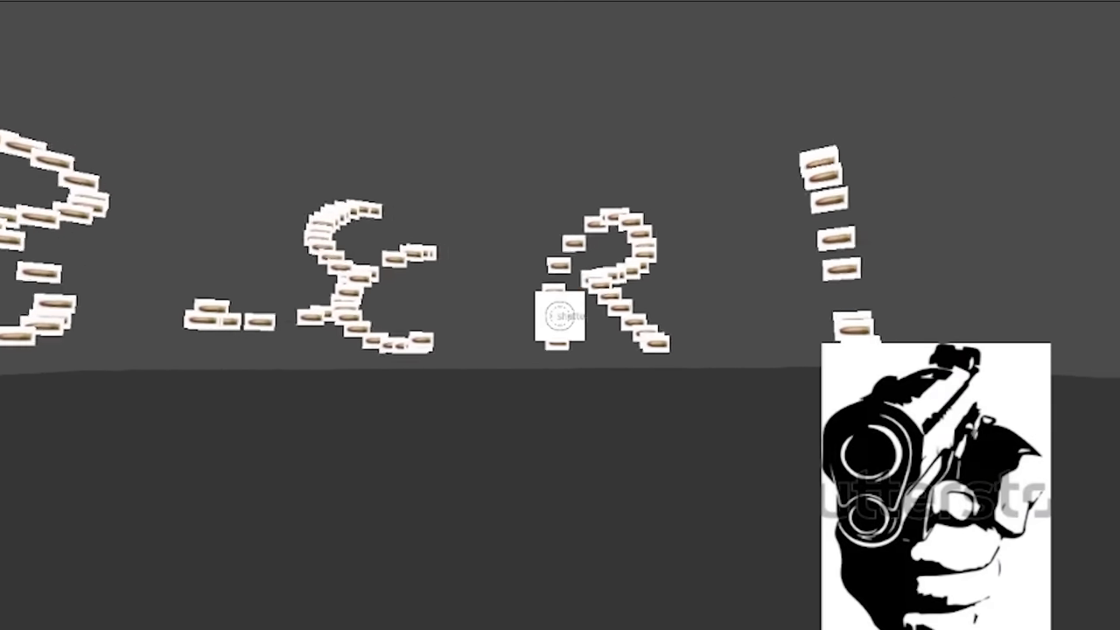
key("d")
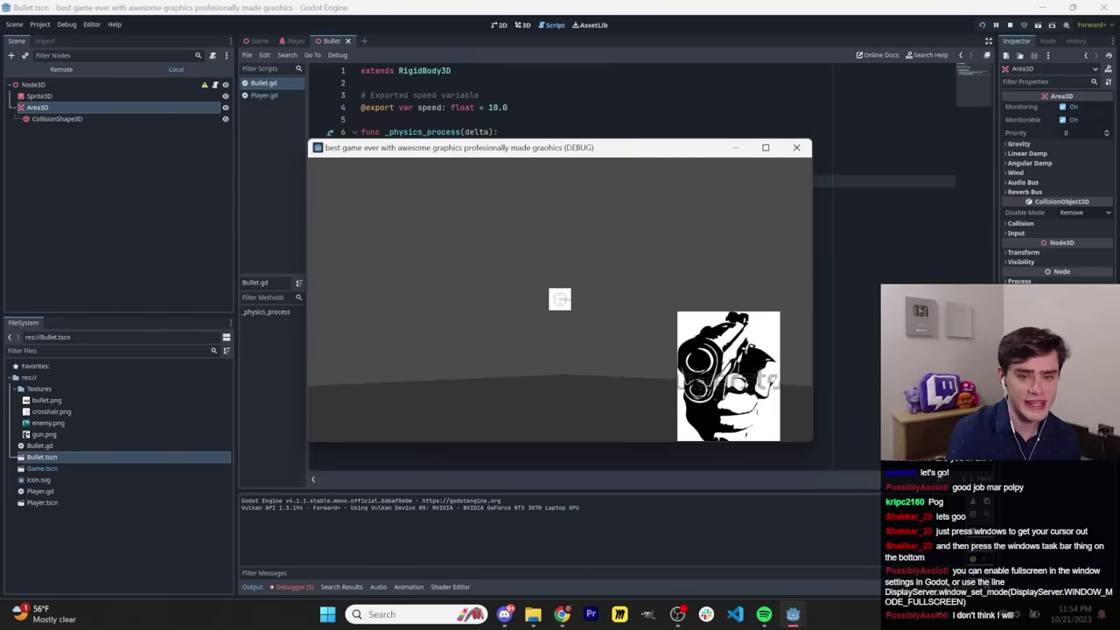
Add a CollisionShape3D box to the Enemy node, resize it to fit the shark sprite, and save.
left_click(560, 300)
left_click(560, 299)
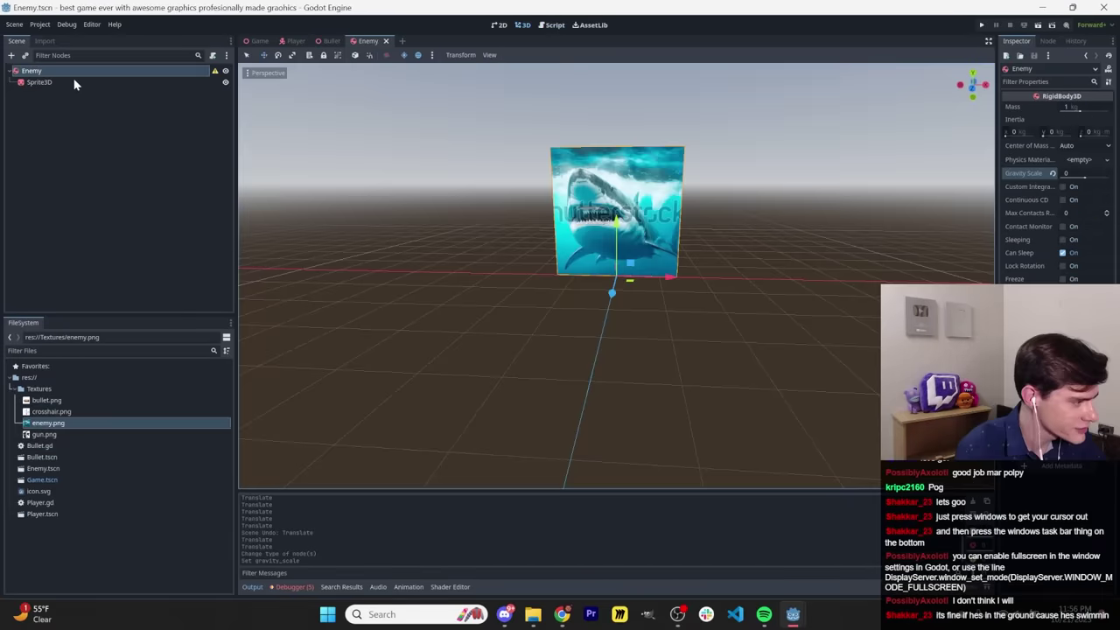
right_click(50, 74)
left_click(97, 65)
type("collisio")
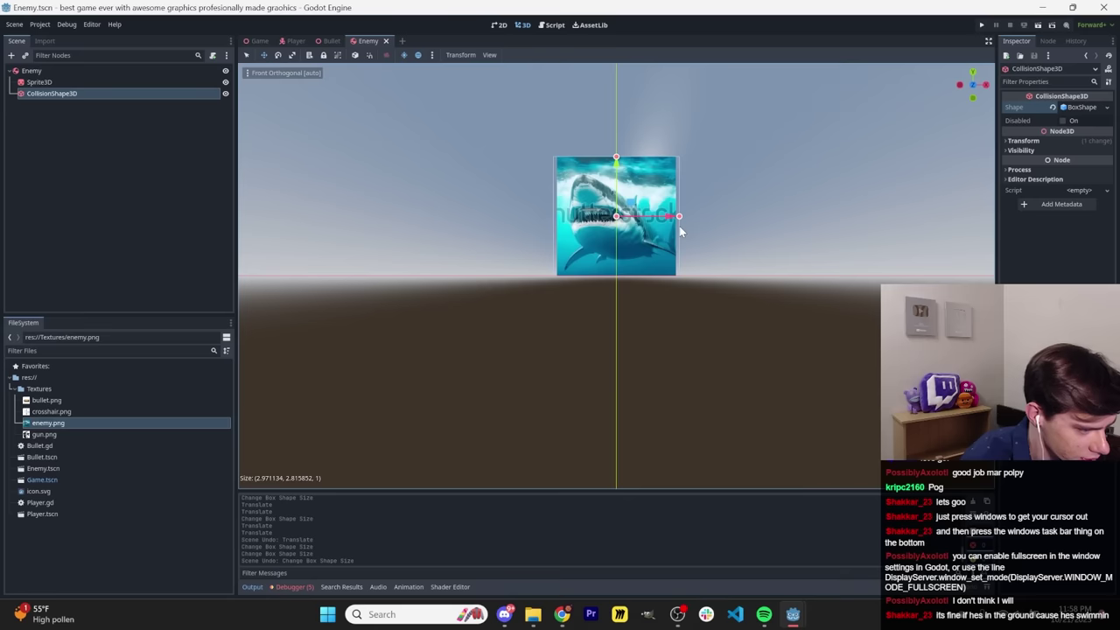
left_click_drag(679, 225, 679, 224)
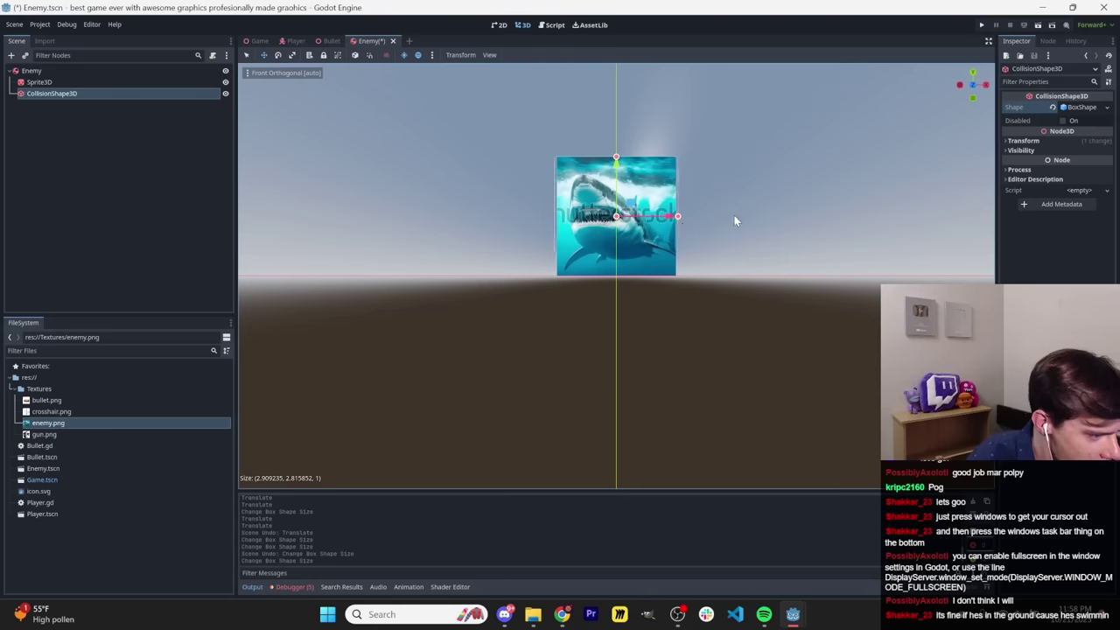
middle_click_drag(734, 215, 646, 288)
key("ctrl+s")
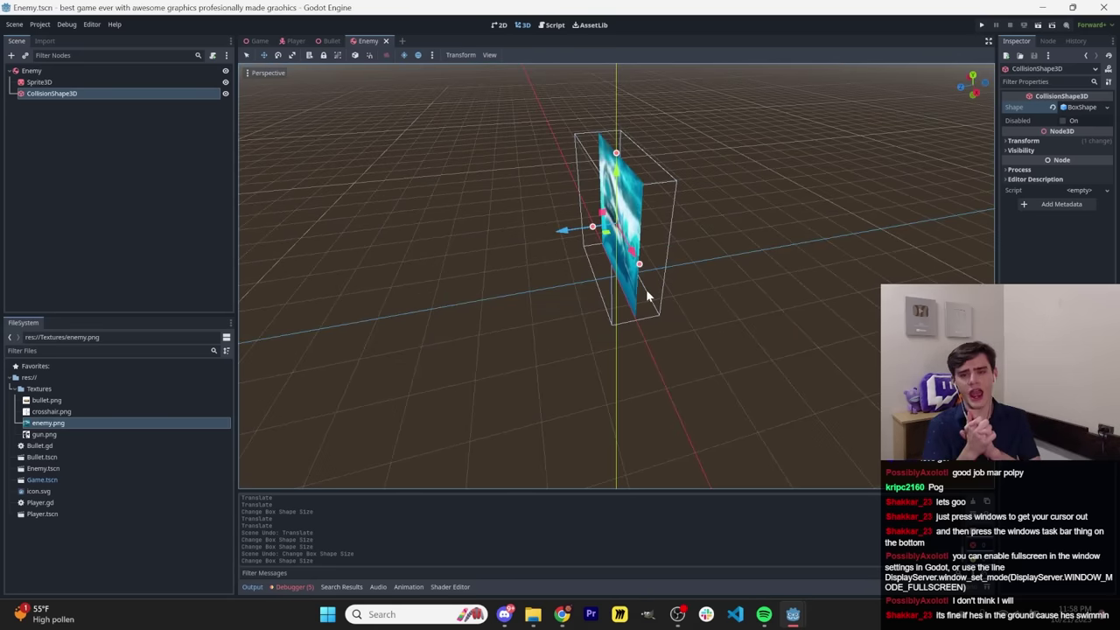
key("ctrl+s")
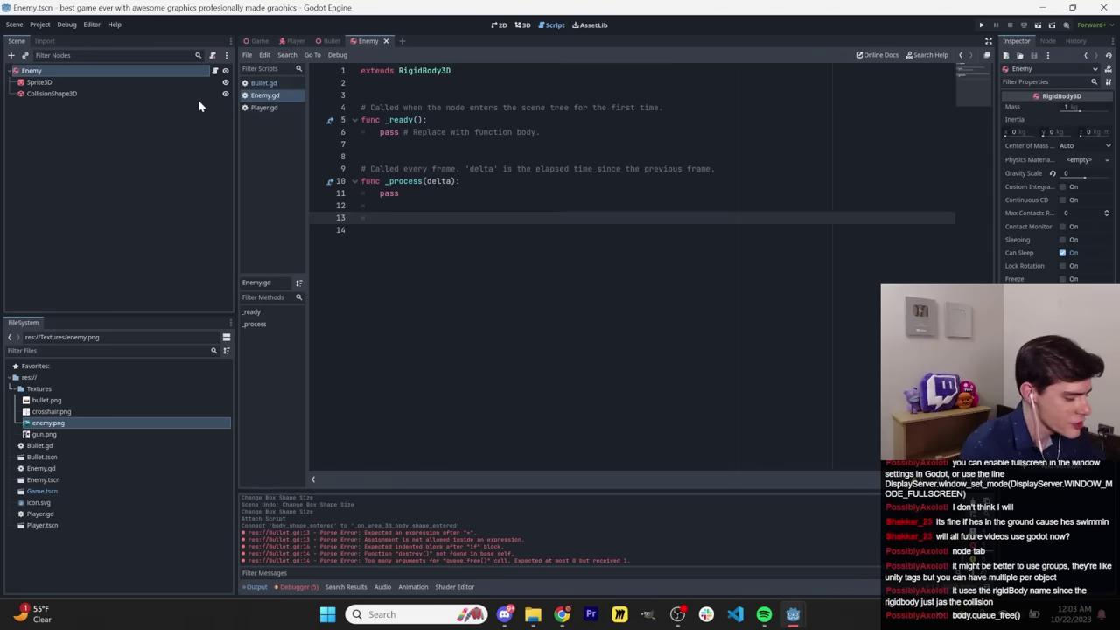
Drop an Enemy.tscn instance onto the floor of the Game level in the 3D view.
key("ctrl+Tab")
left_click(518, 25)
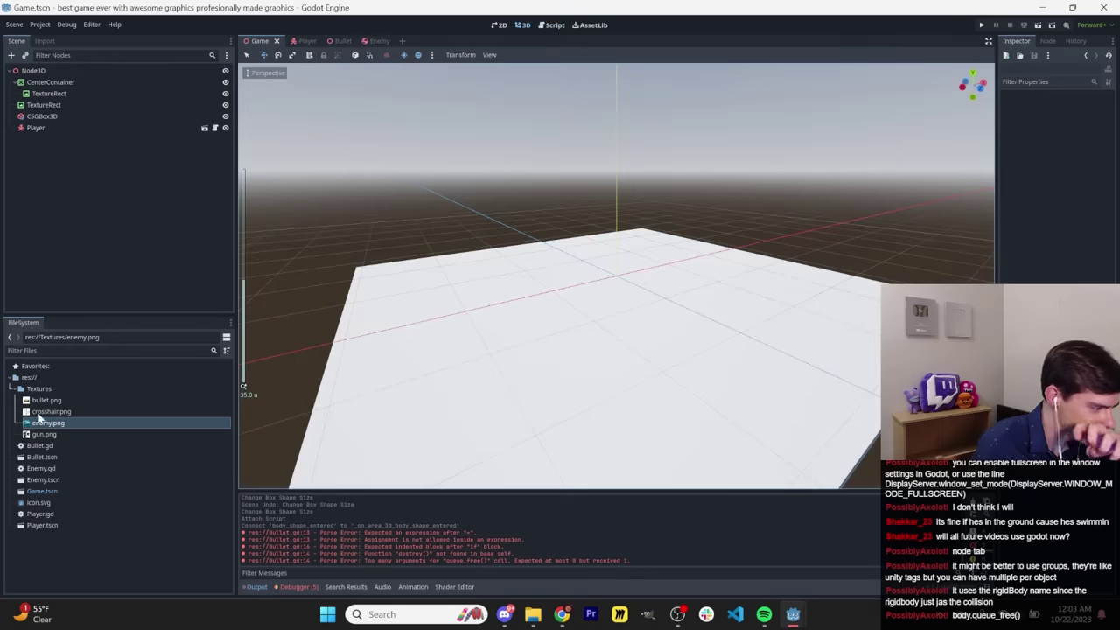
left_click_drag(43, 479, 473, 335)
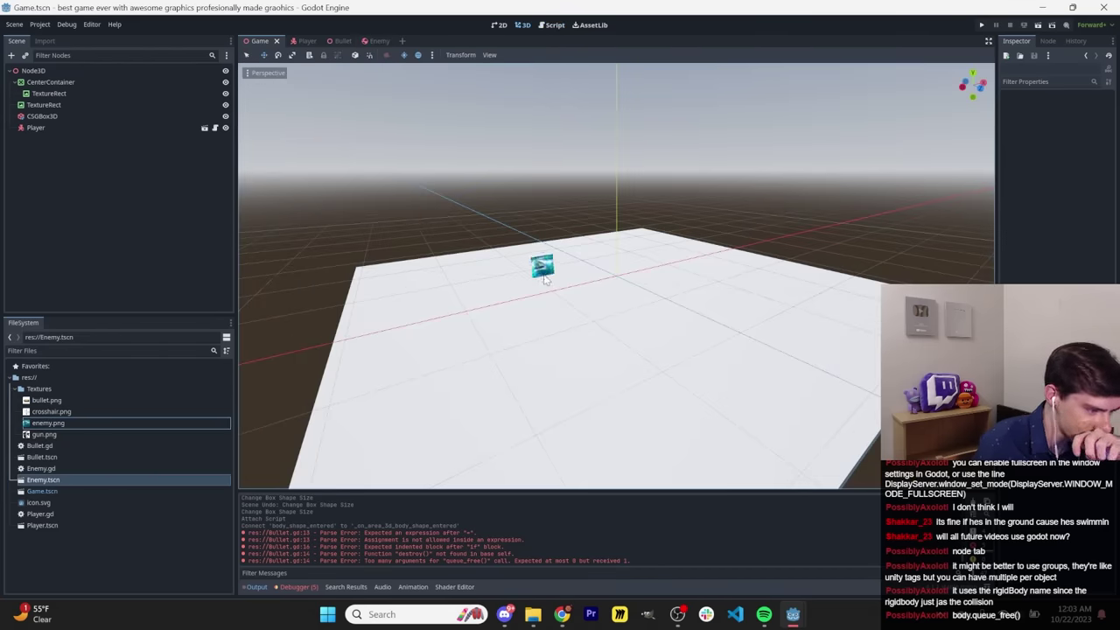
left_click_drag(544, 278, 546, 277)
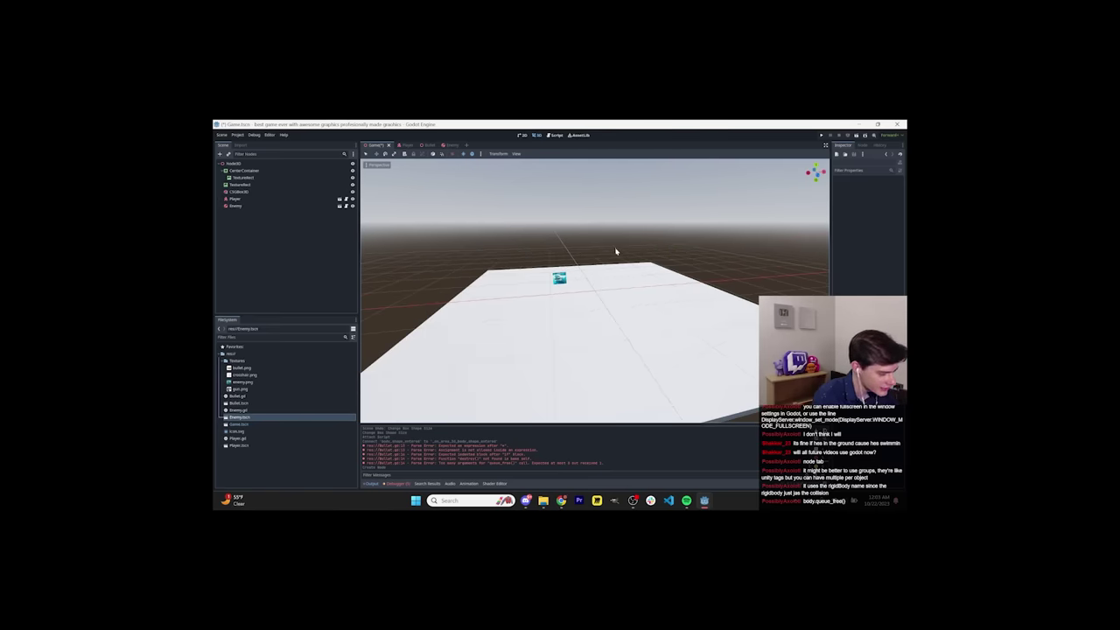
Run the game, shoot the shark twice, and stop the test run with Escape.
left_click(822, 135)
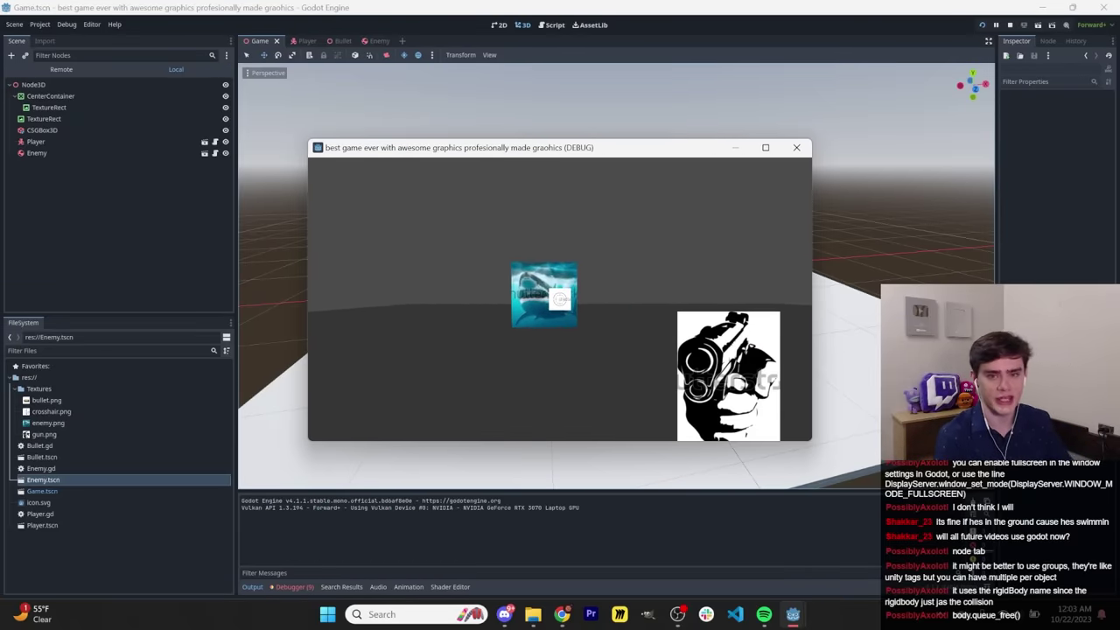
left_click(560, 299)
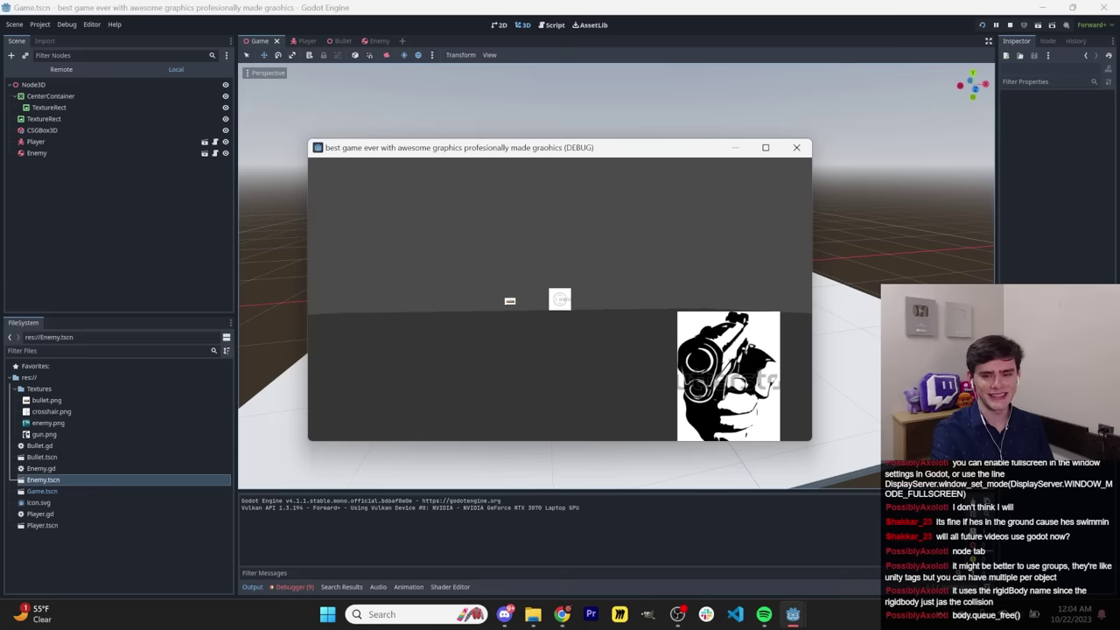
left_click(560, 300)
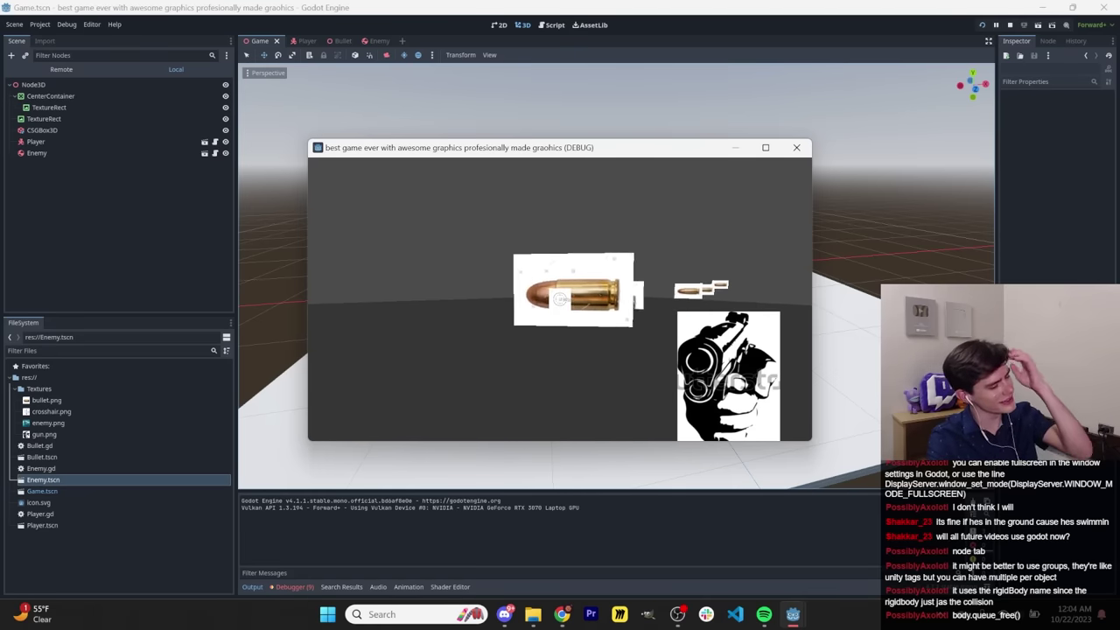
key("Escape")
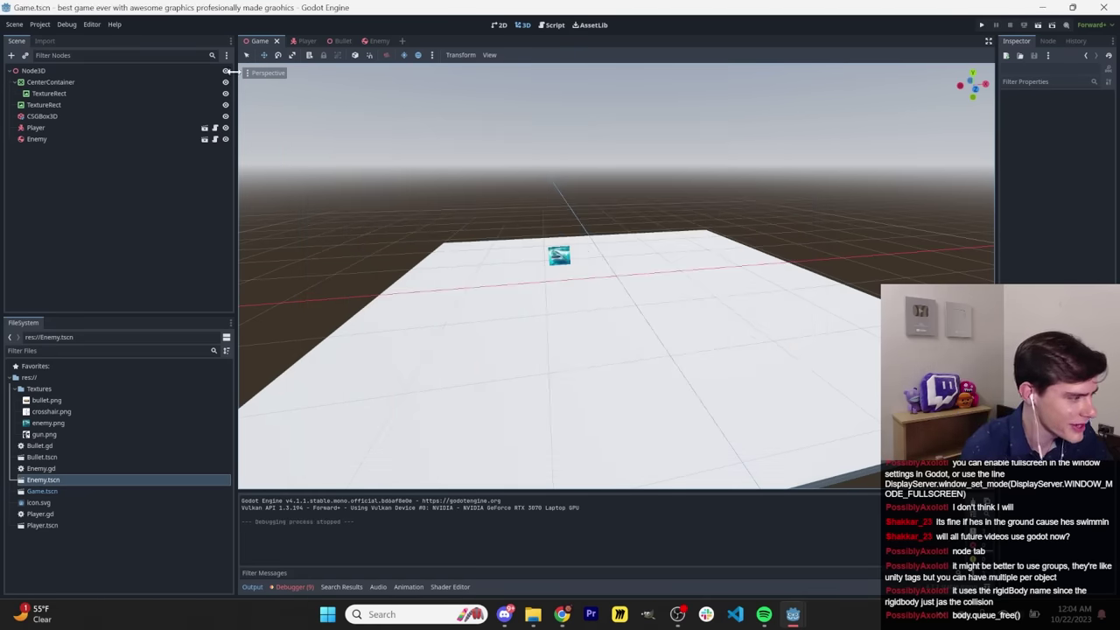
Inspect the bullet's Area3D in the Bullet scene, then run the game and fire three bullets.
left_click(332, 40)
middle_click_drag(612, 245, 650, 269)
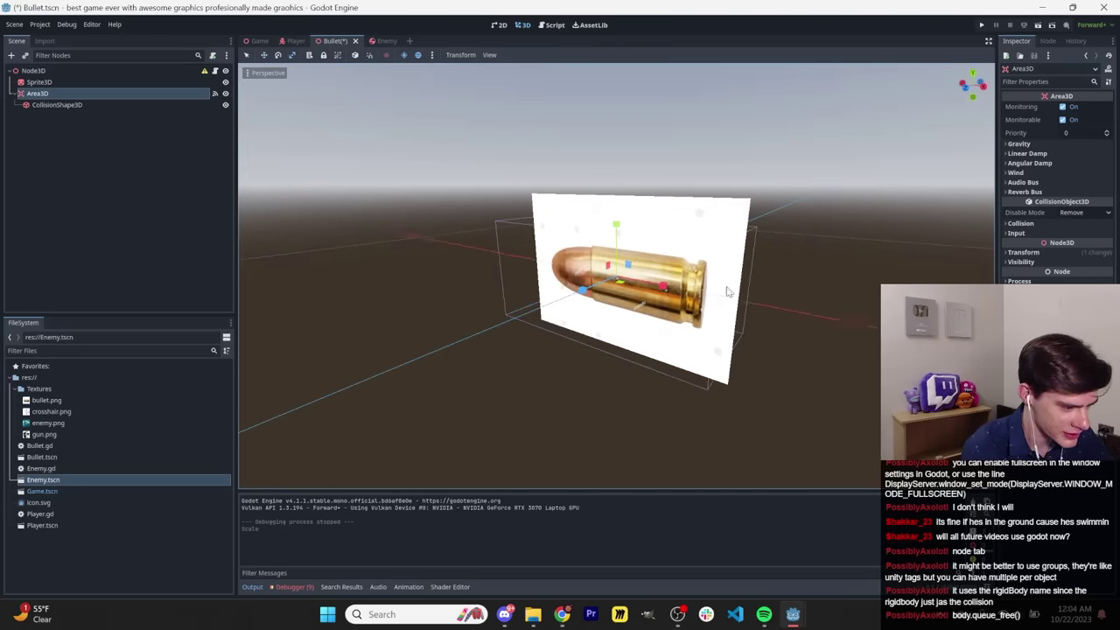
middle_click_drag(726, 291, 785, 272)
key("F5")
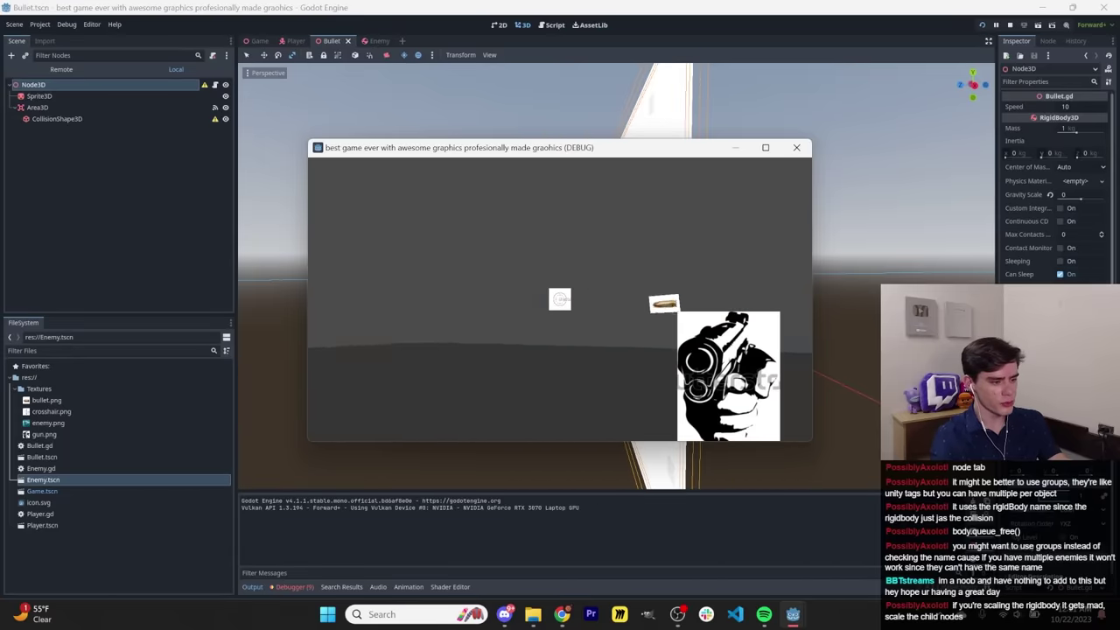
left_click(560, 299)
left_click(560, 300)
left_click(560, 300)
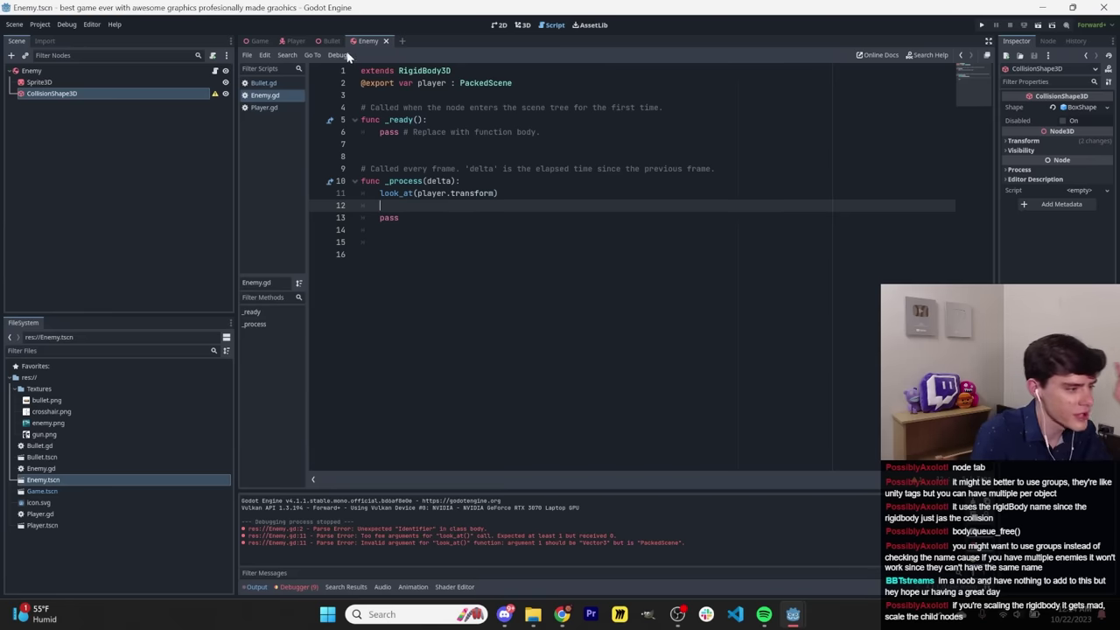
Switch to the Bullet scene tab and run the current scene.
left_click(333, 43)
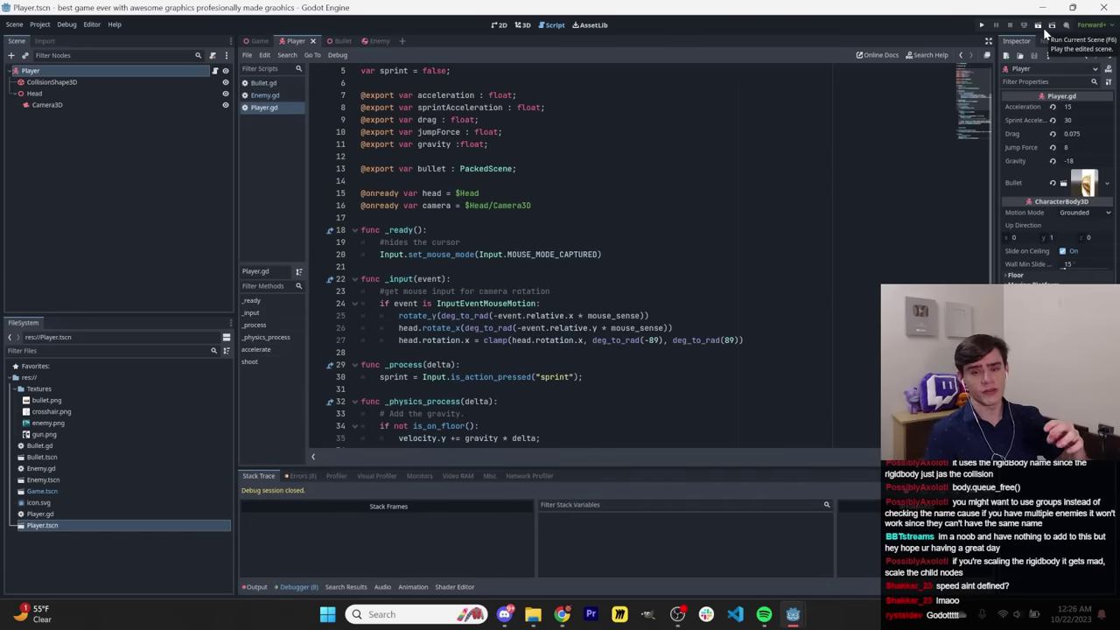
left_click(1043, 27)
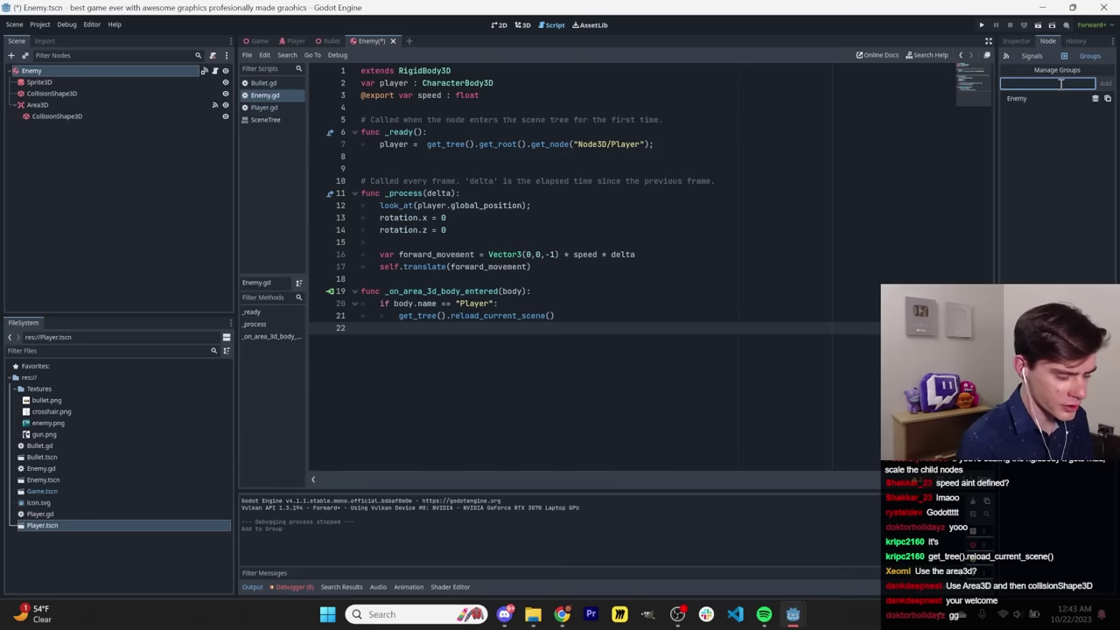
Save the Enemy scene and change Bullet.gd's body.name check to is_in_group("Enemy"), then save.
key("ctrl+s")
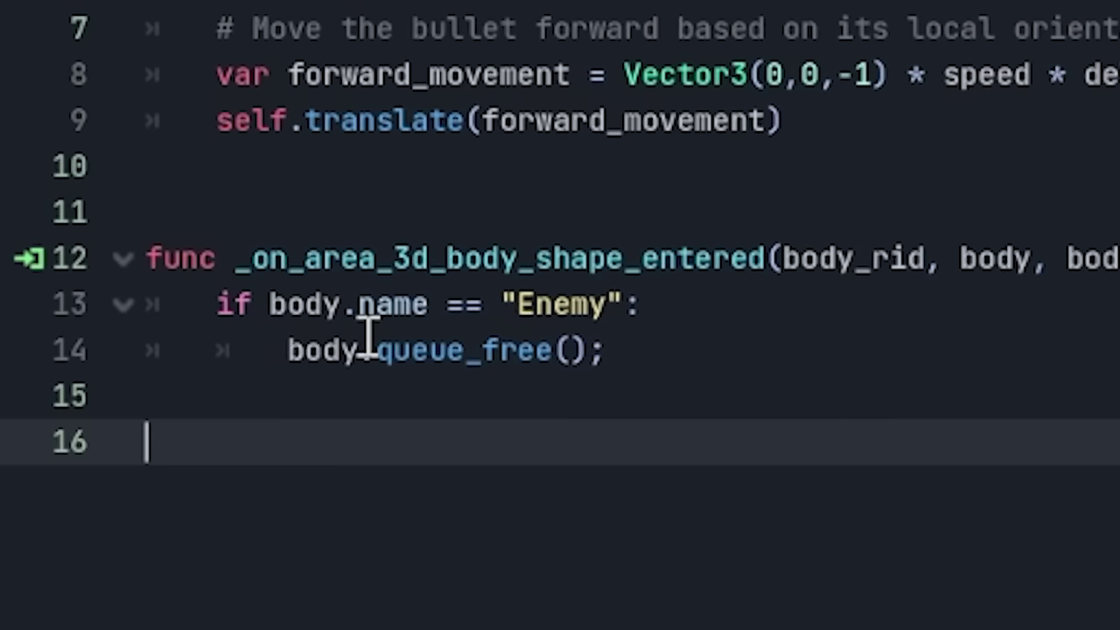
left_click_drag(367, 332, 416, 320)
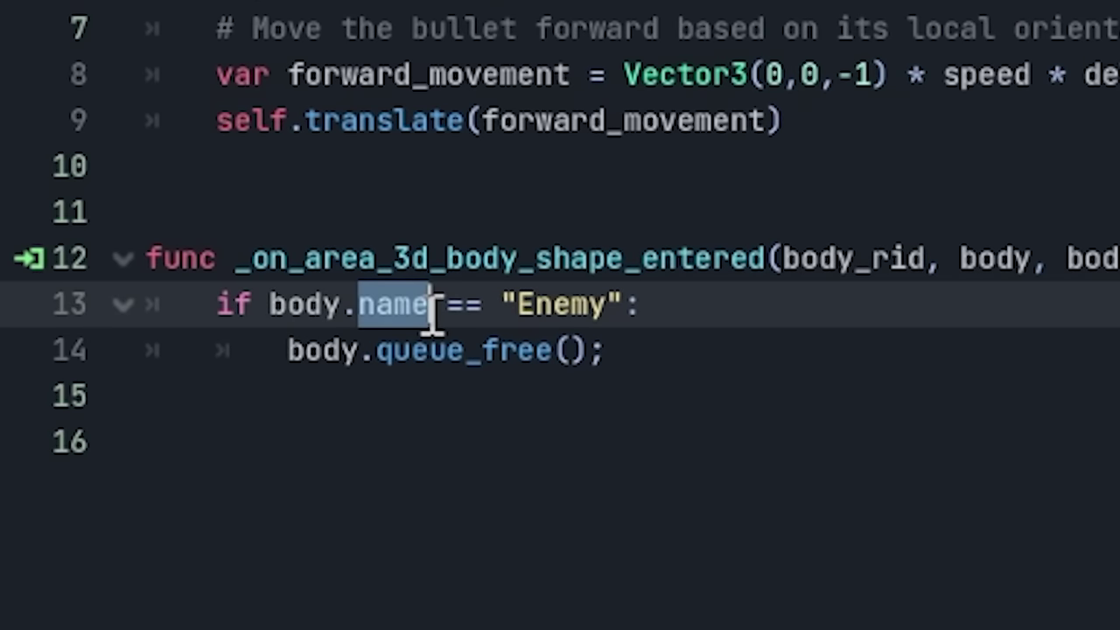
type("gr")
key("Return")
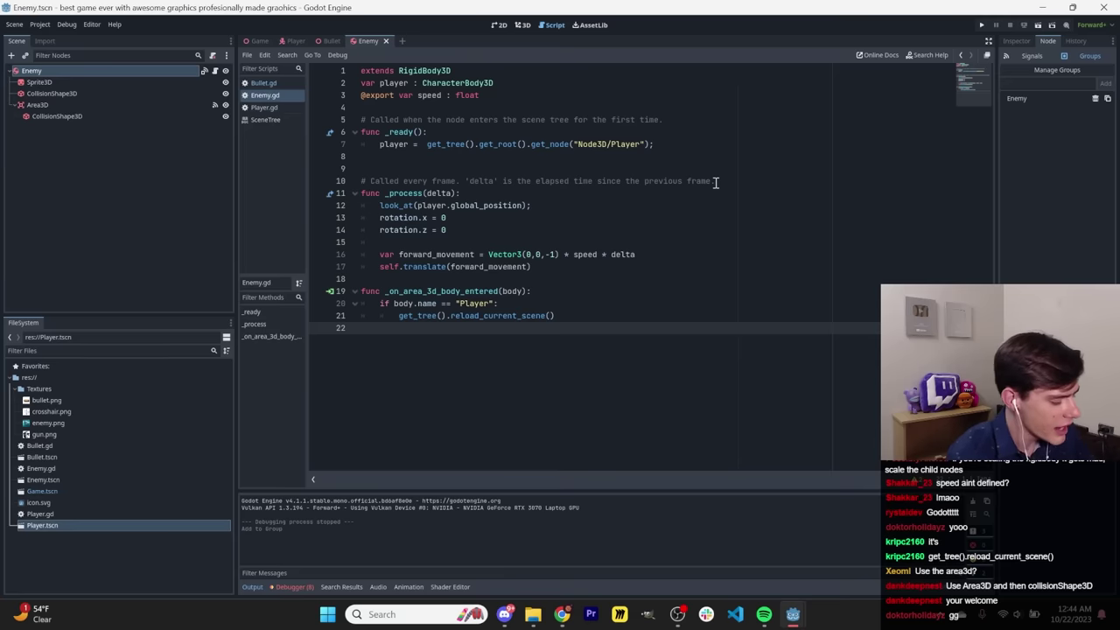
key("ctrl+s")
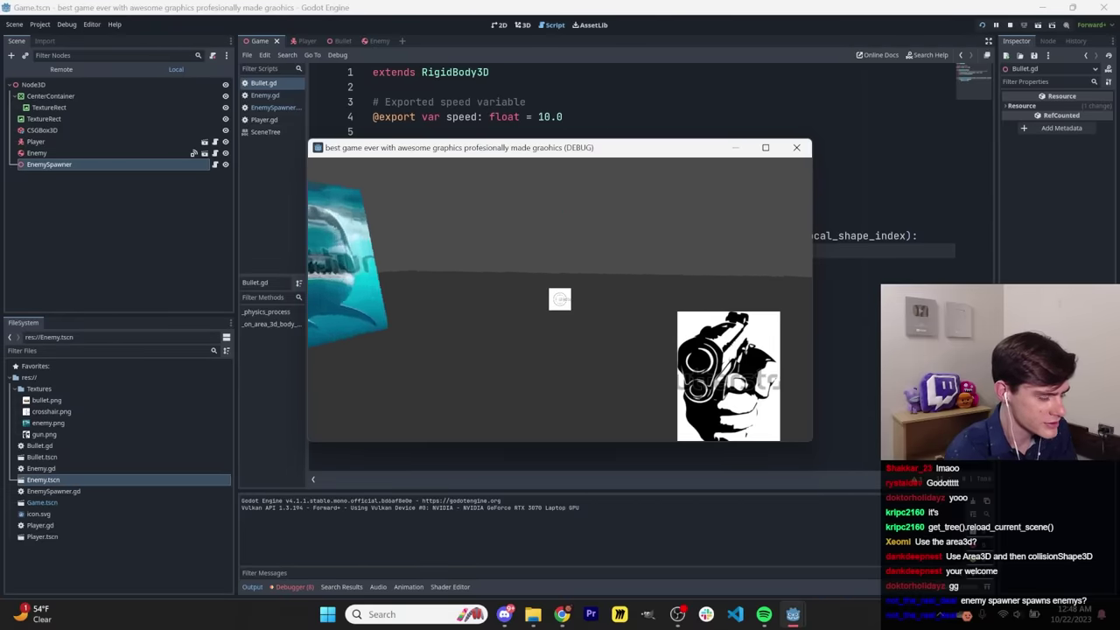
Stop the game, inspect the EnemySpawner node in the Game scene, then shoot the spawning sharks.
key("F8")
left_click(366, 41)
left_click(259, 42)
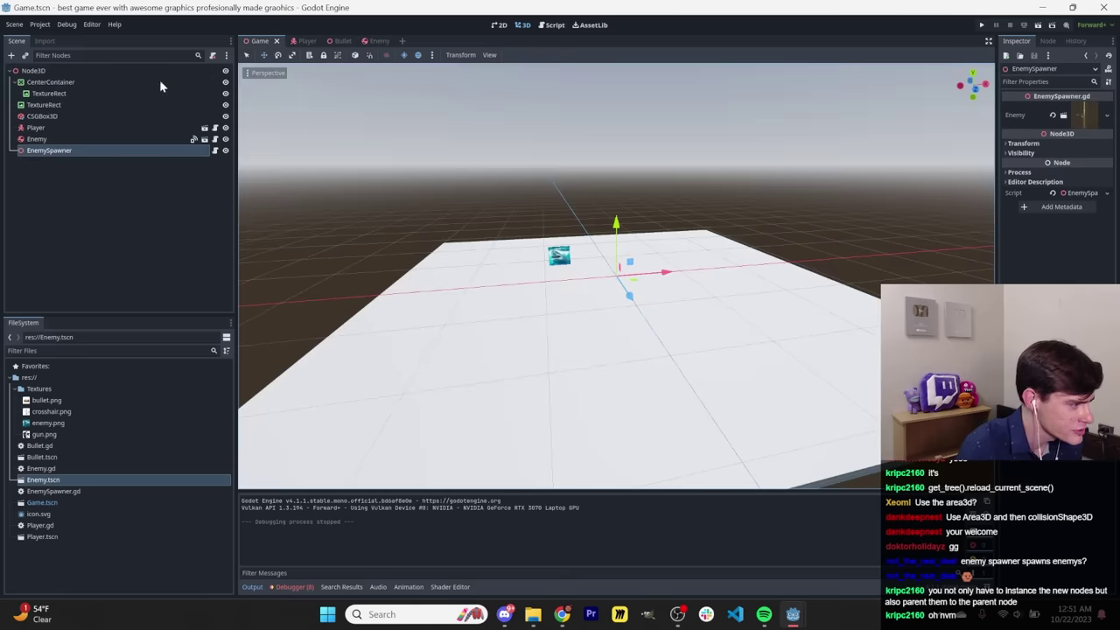
right_click(52, 155)
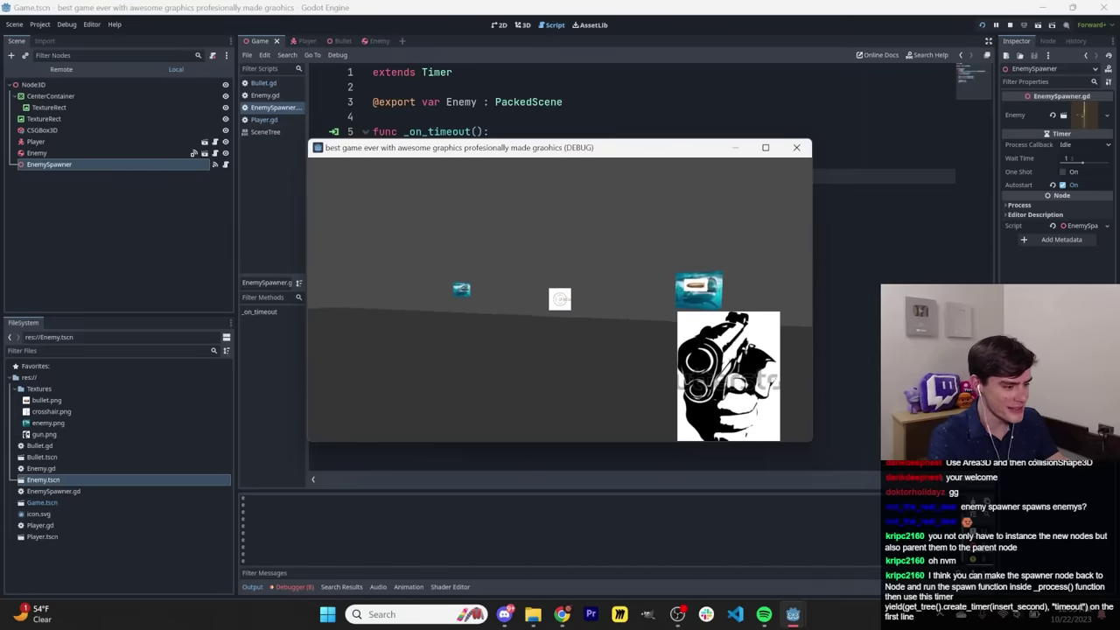
left_click(560, 299)
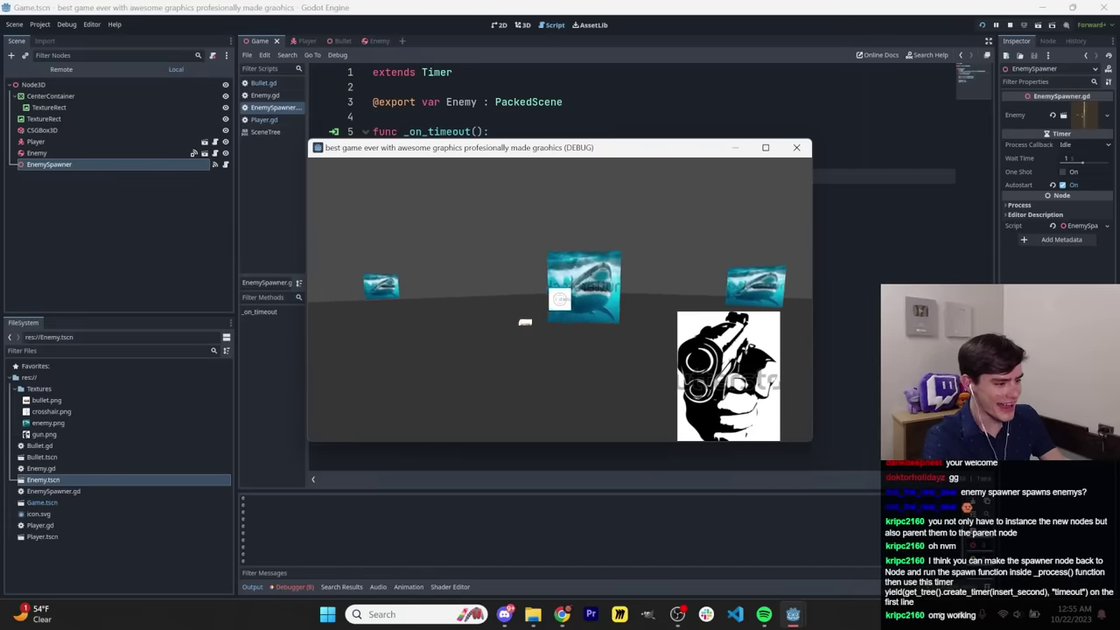
left_click(560, 298)
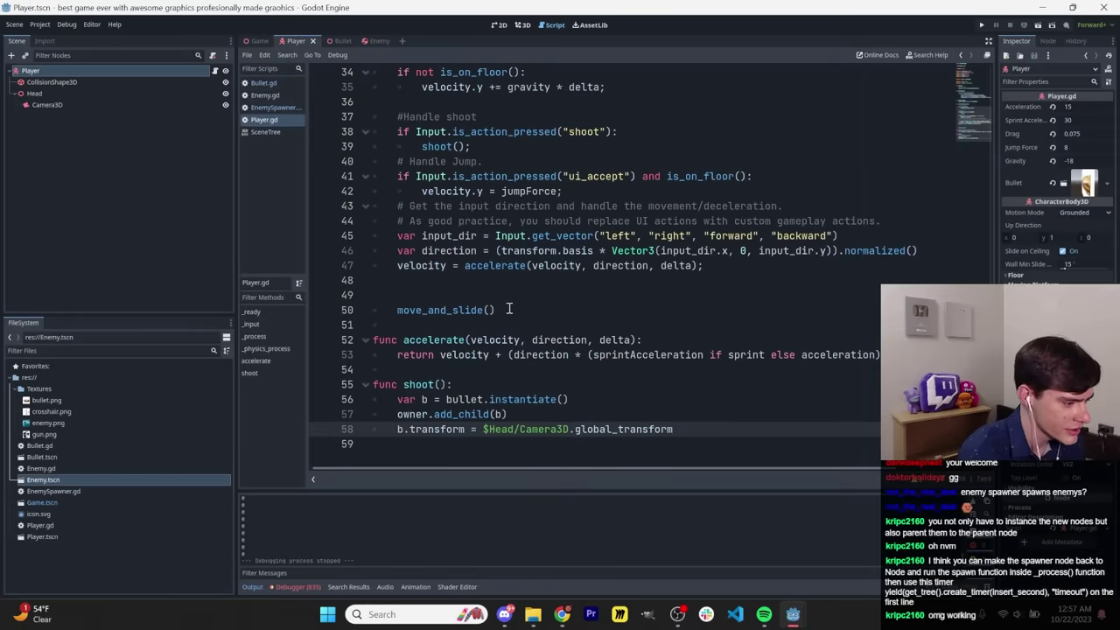
Append 'and timer < 2' to the shoot condition in Player.gd and save.
scroll(525, 312, "up", 5)
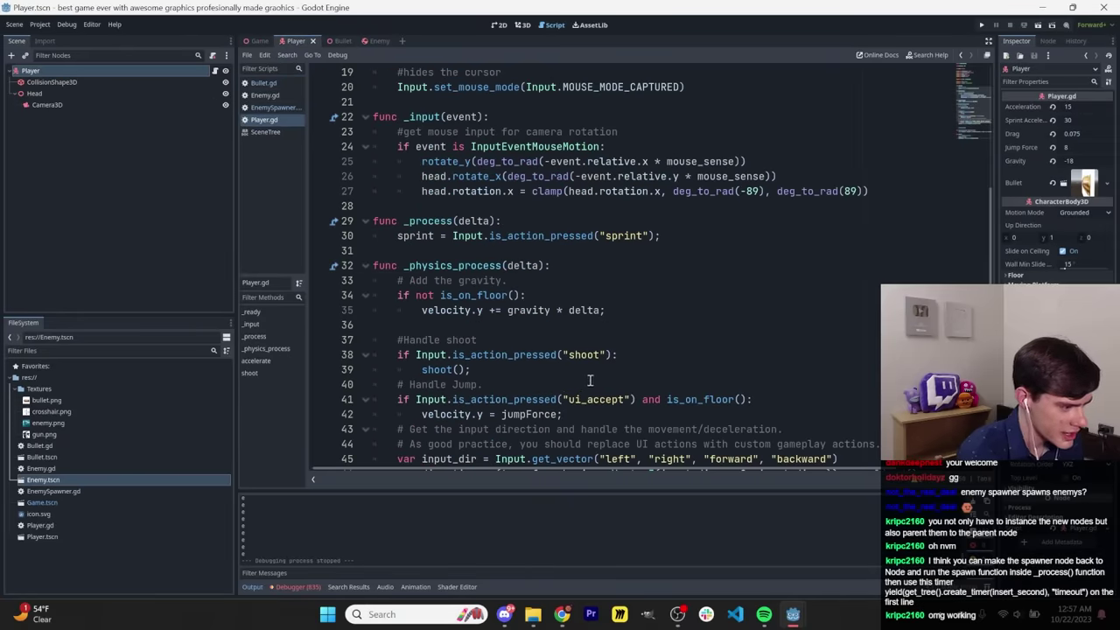
left_click(615, 354)
type("and timer < 2")
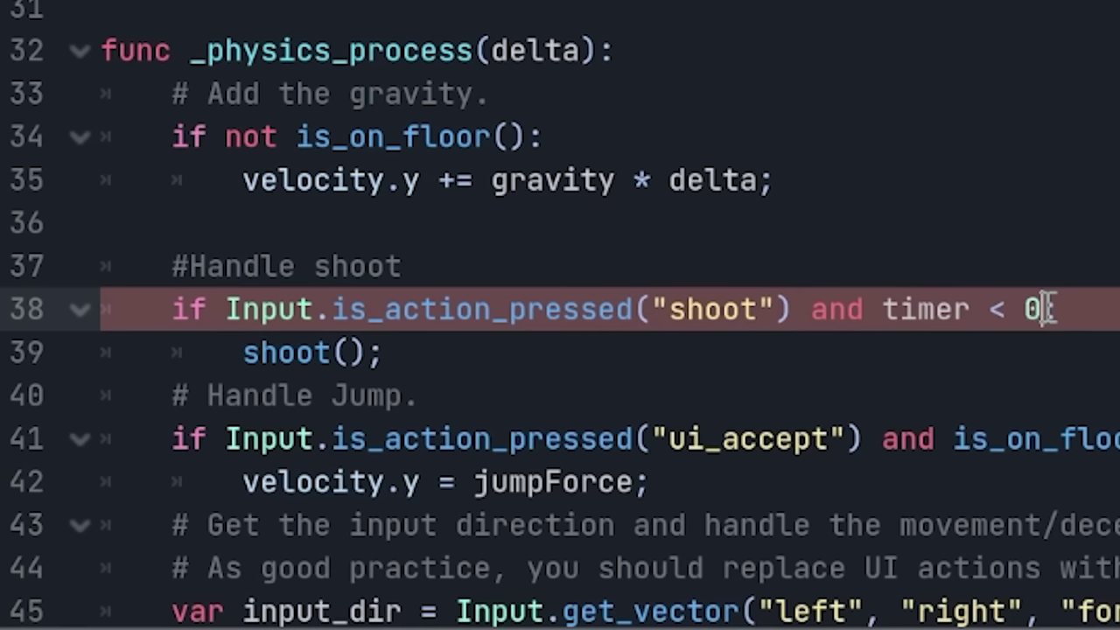
key("ctrl+s")
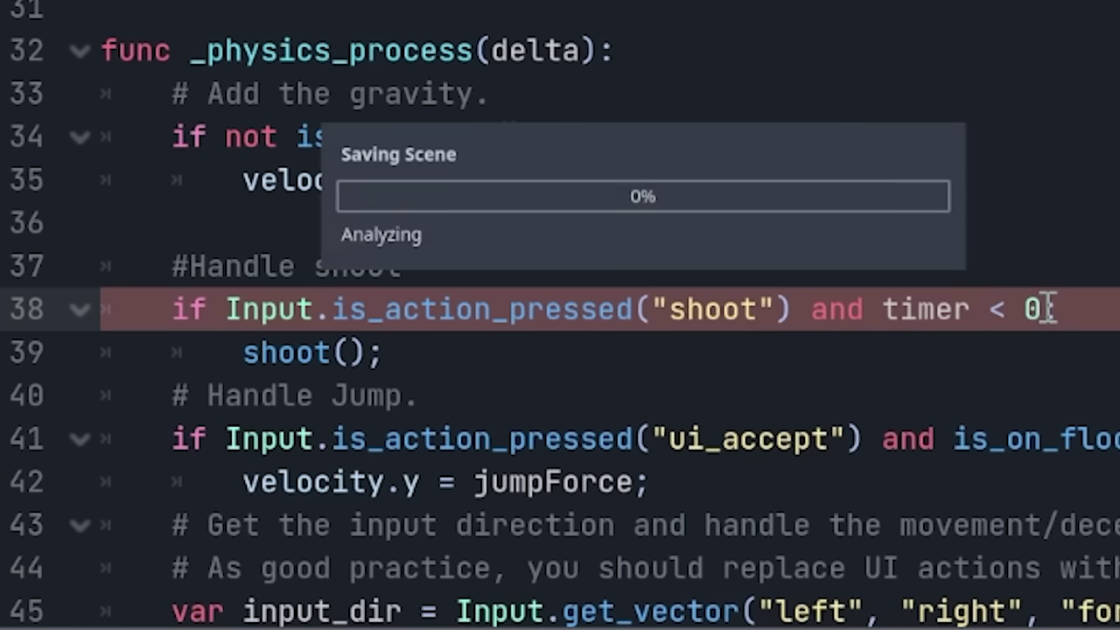
Reset the cooldown with 'timer = 2' on a new line after shoot() and save.
left_click(1057, 350)
key("Return")
type("timer = 2.0")
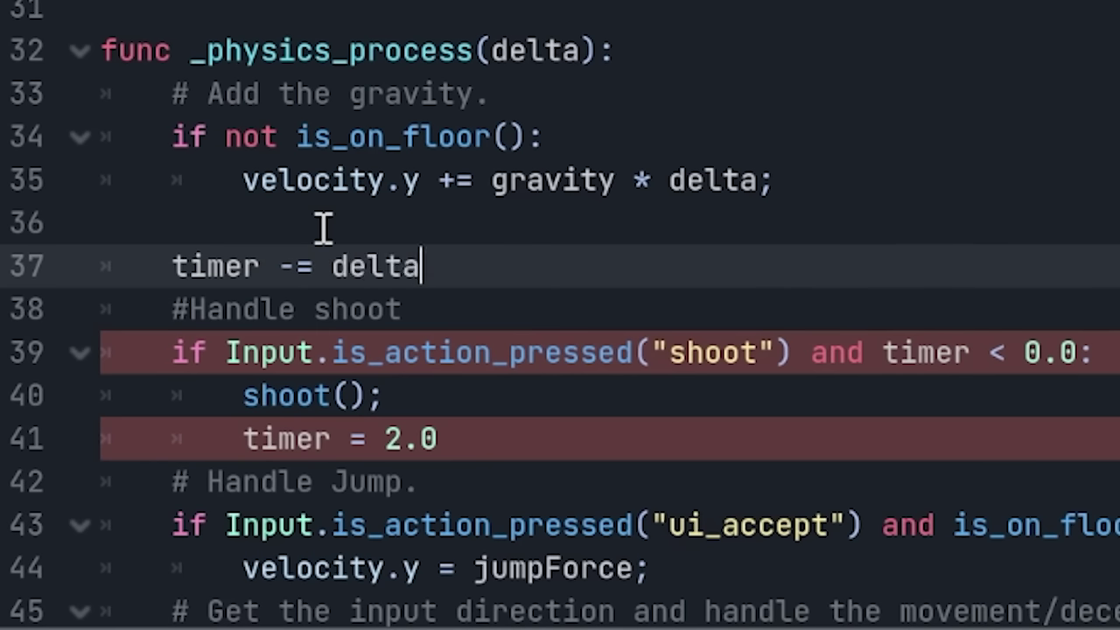
key("ctrl+s")
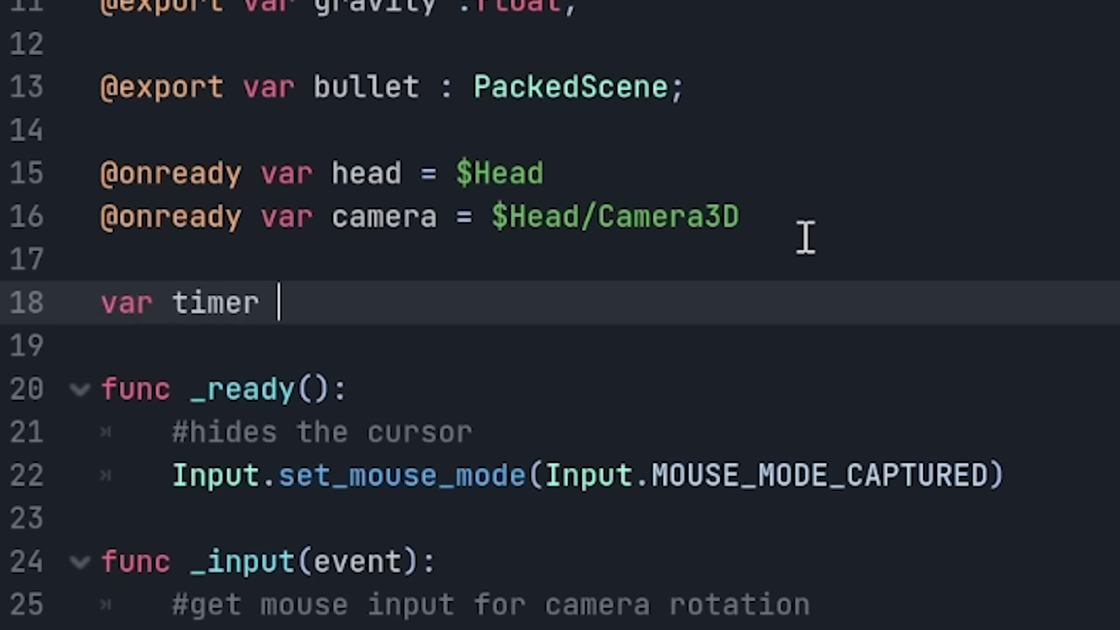
Declare timer as 'float = 2', save Player.gd, and run the game.
key("BackSpace")
key("BackSpace")
type("float = 2.0;")
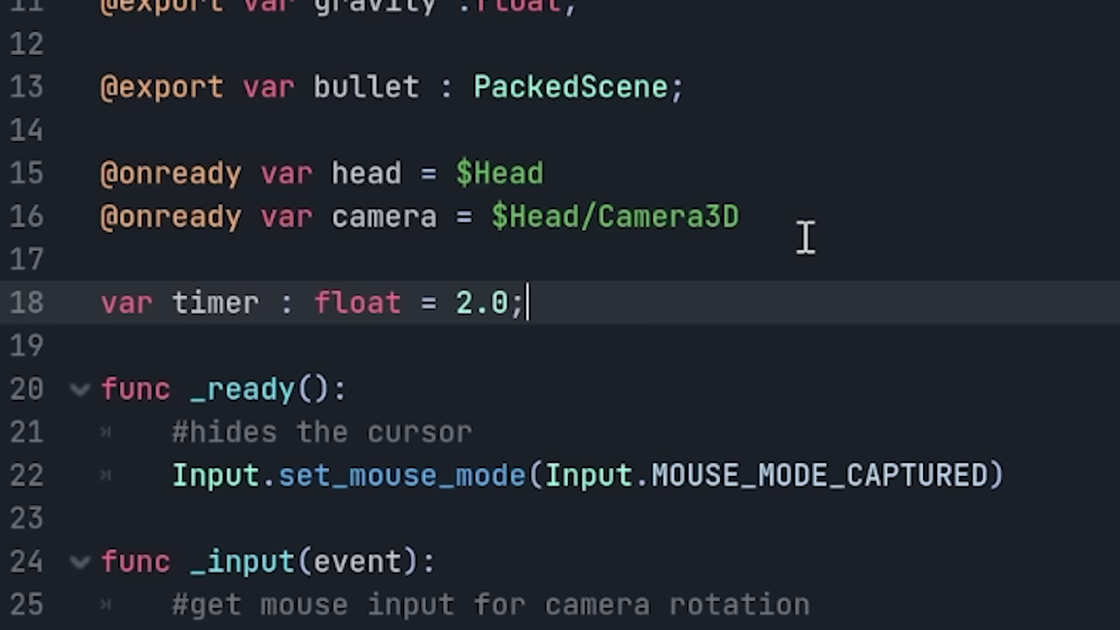
key("ctrl+s")
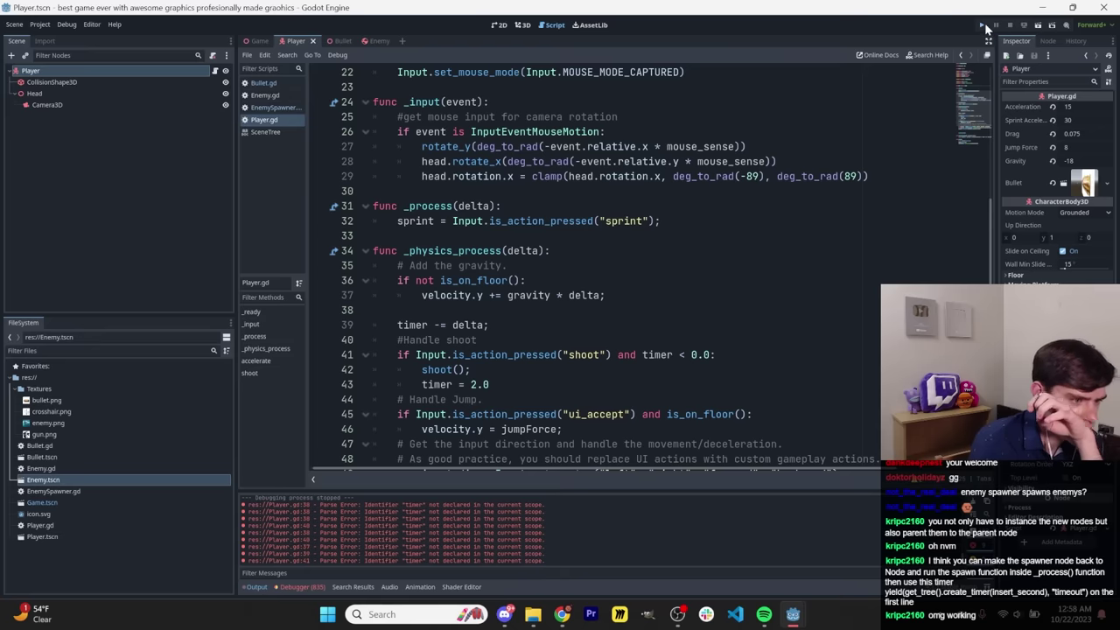
left_click(985, 23)
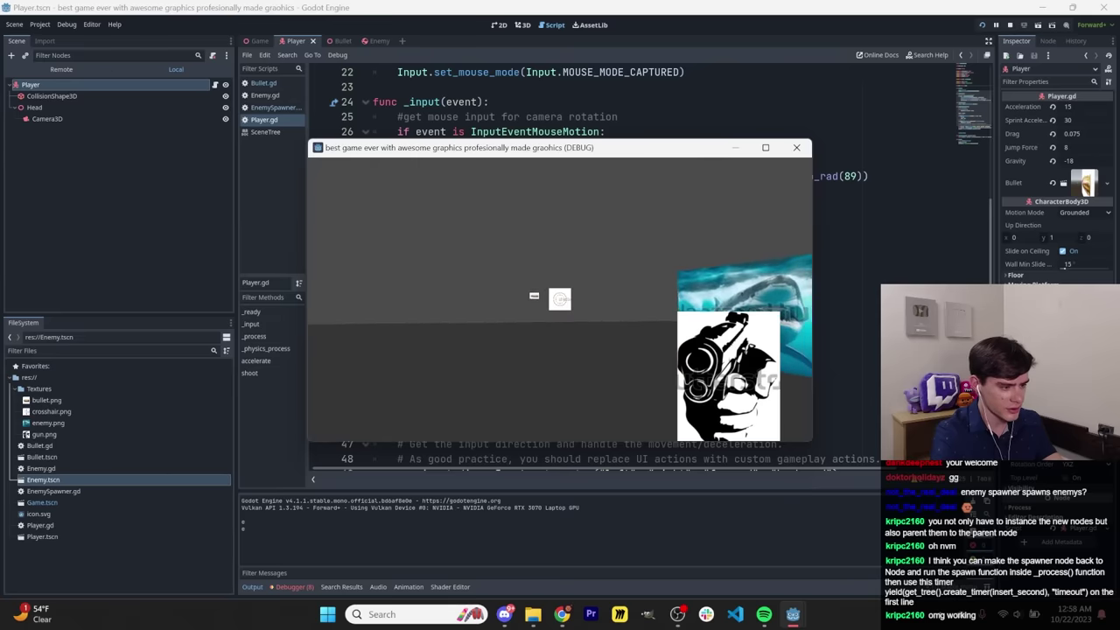
Select the WALL, CEILING and FLOOR items in the Google Docs checklist.
scroll(875, 262, "up", 4)
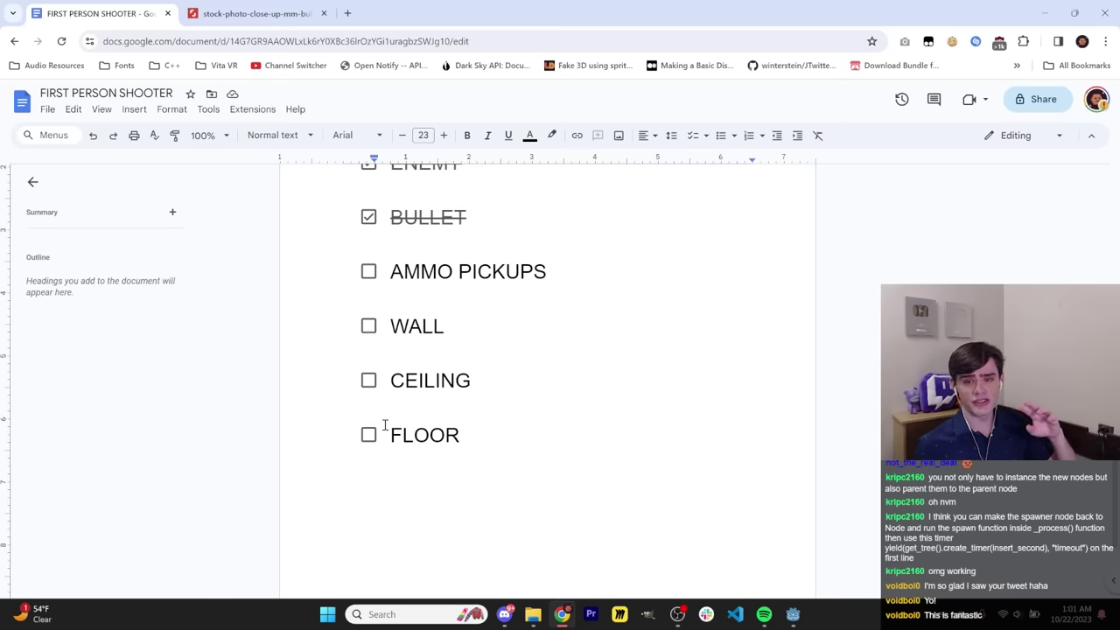
double_click(396, 325)
left_click_drag(230, 346, 556, 378)
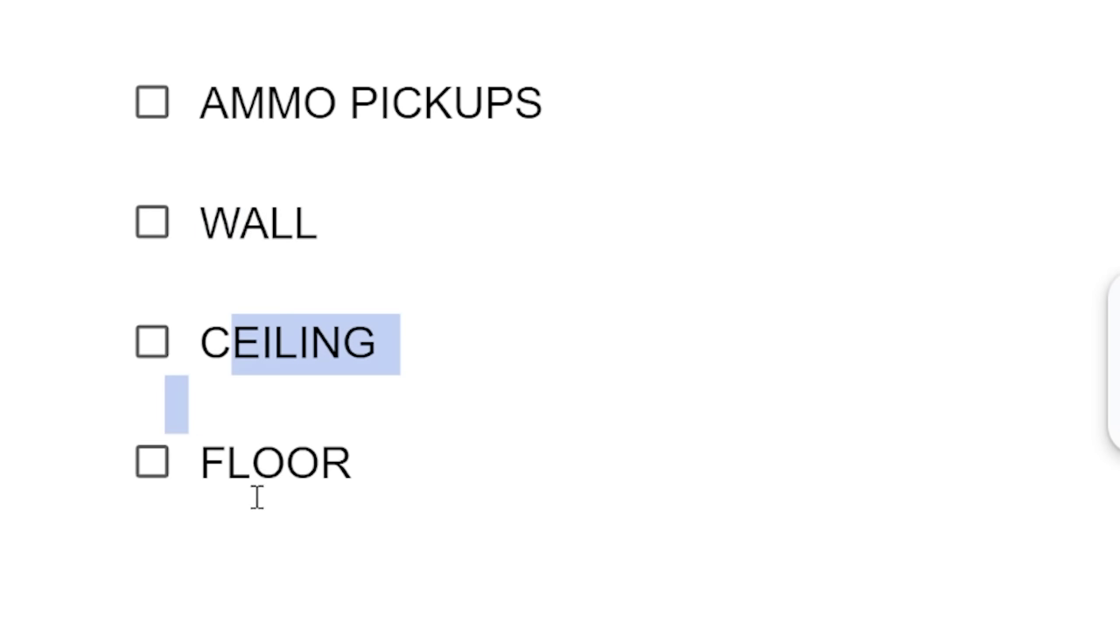
left_click_drag(183, 503, 680, 603)
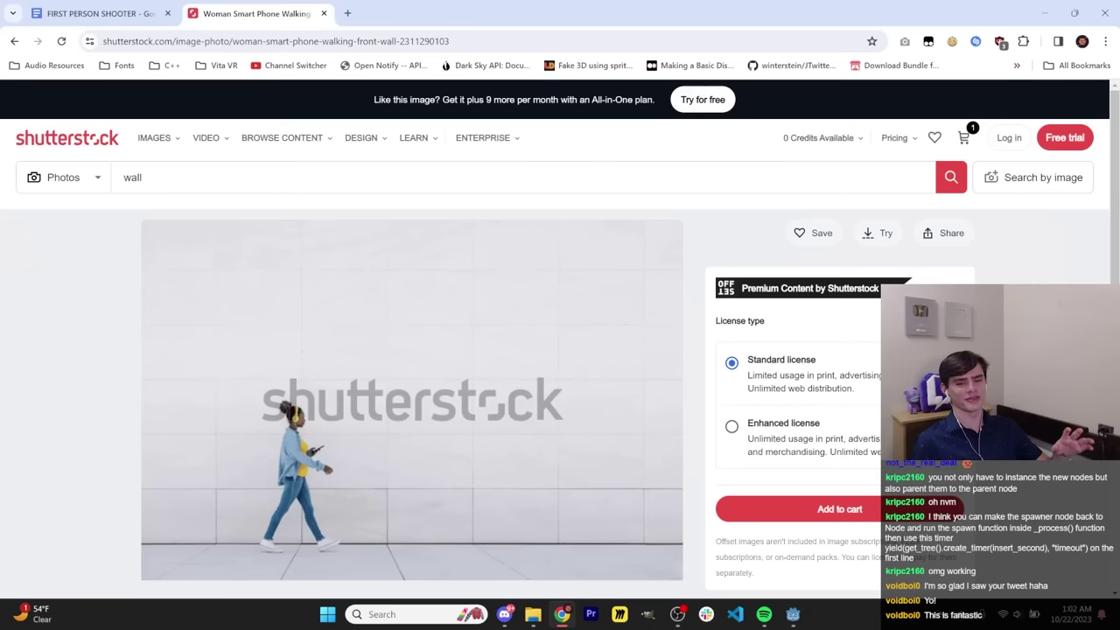
Duplicate the floor CSGBox3D and stand the copy upright as a wall.
key("alt+Tab")
left_click(42, 116)
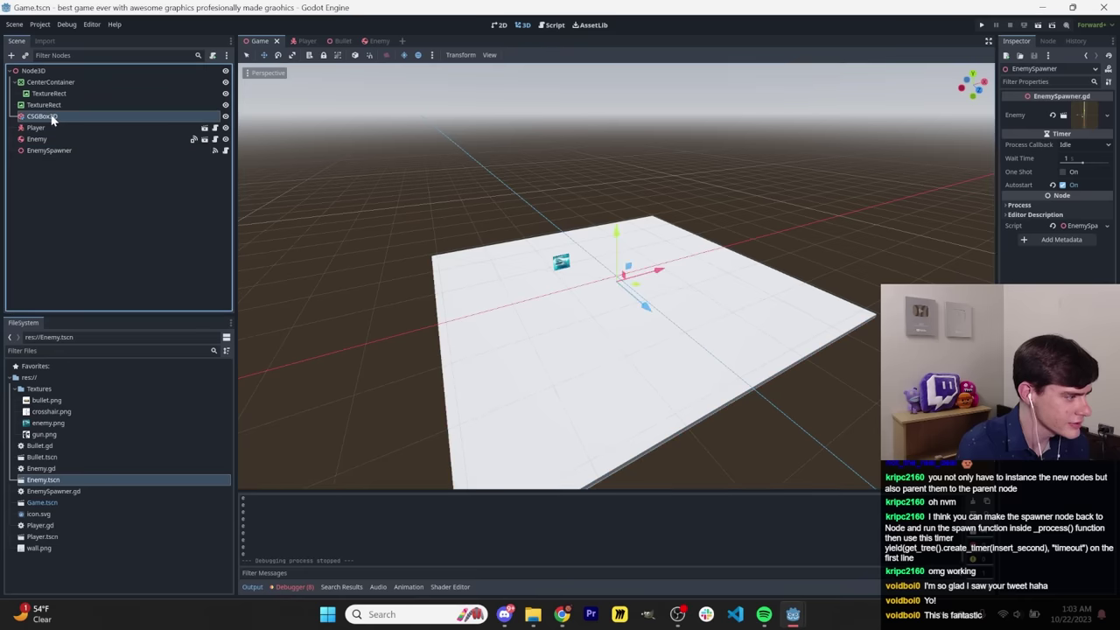
middle_click_drag(630, 245, 603, 222)
key("ctrl+d")
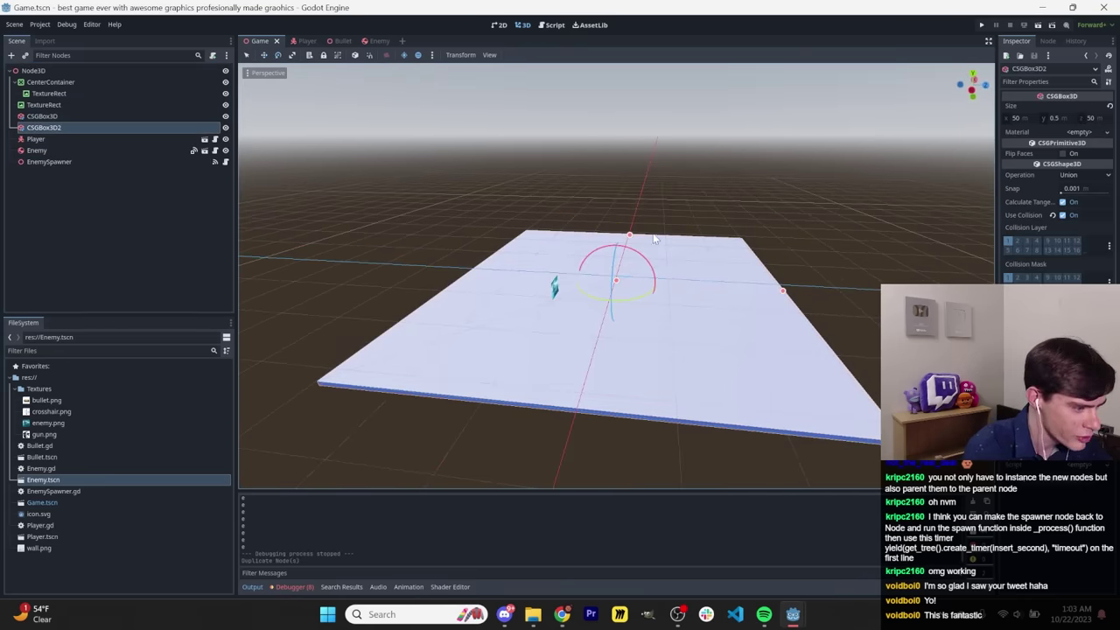
left_click_drag(639, 253, 787, 304)
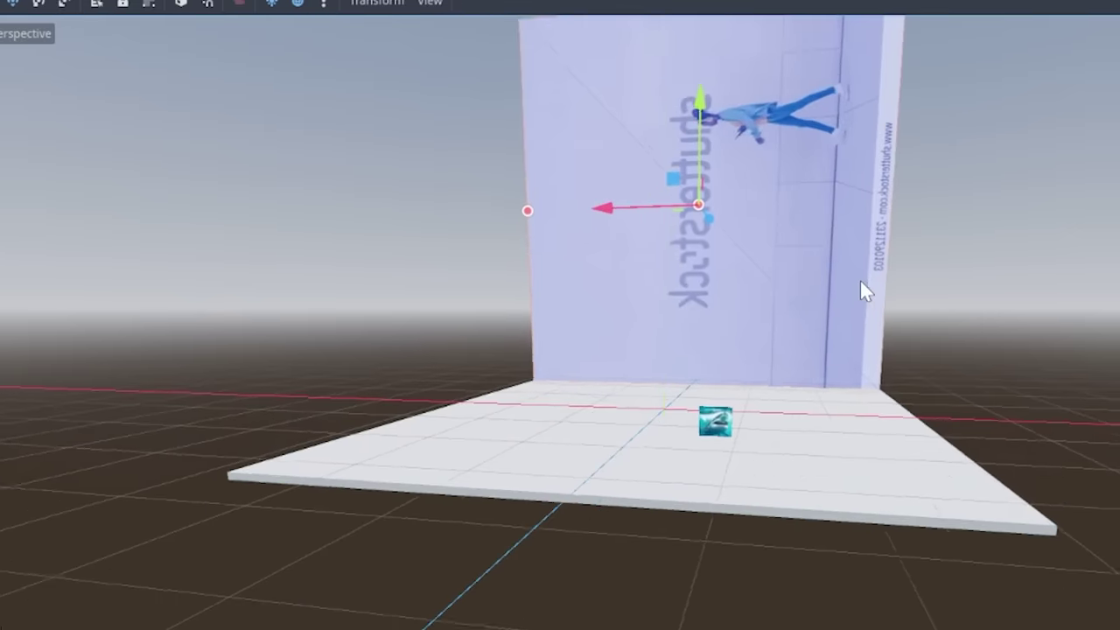
Rotate the wall so its Shutterstock wall image reads correctly.
scroll(726, 215, "down", 3)
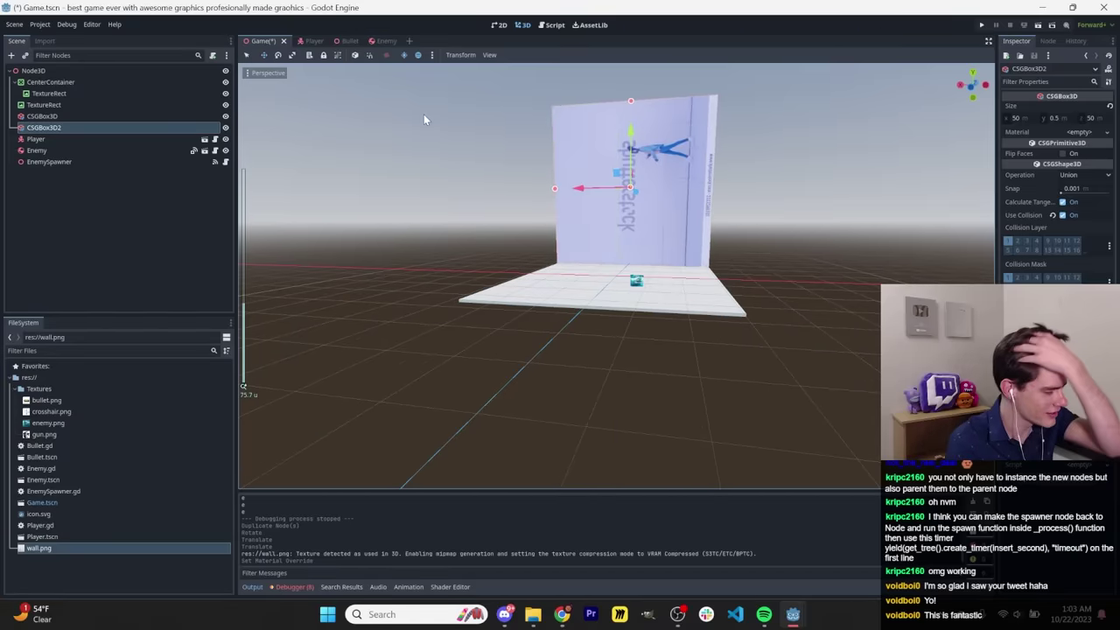
left_click(277, 55)
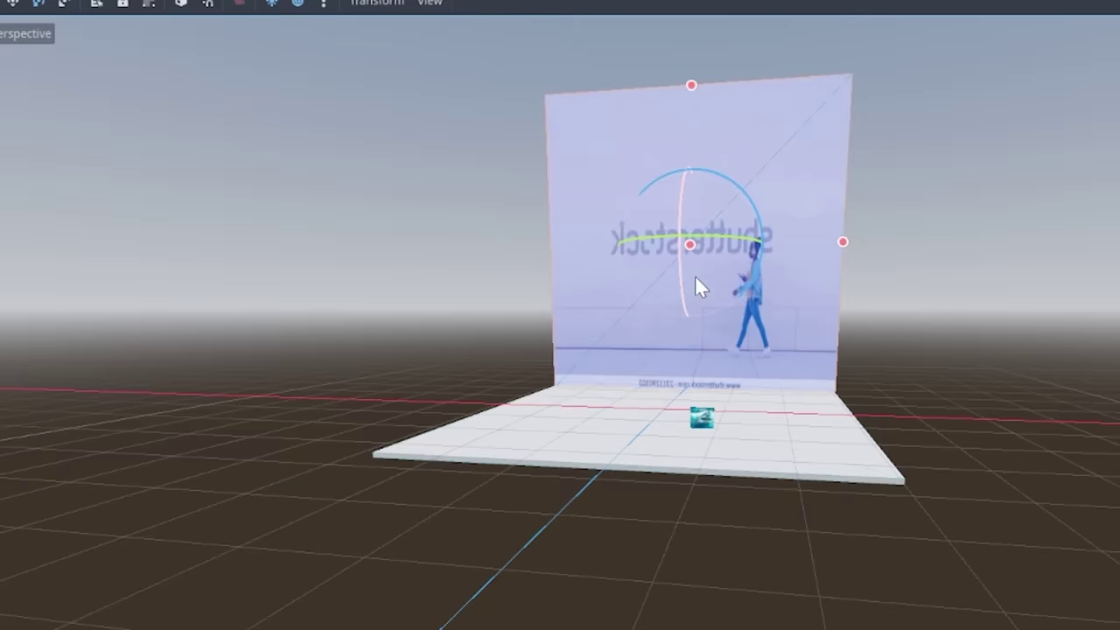
scroll(947, 282, "up", 2)
left_click_drag(711, 194, 791, 484)
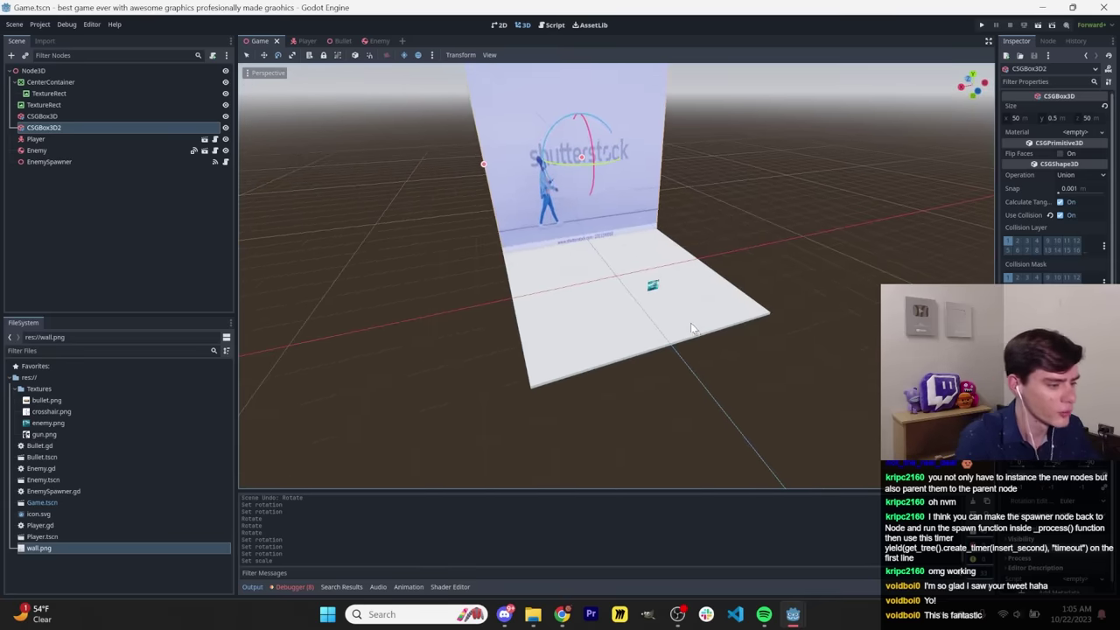
scroll(683, 262, "down", 1)
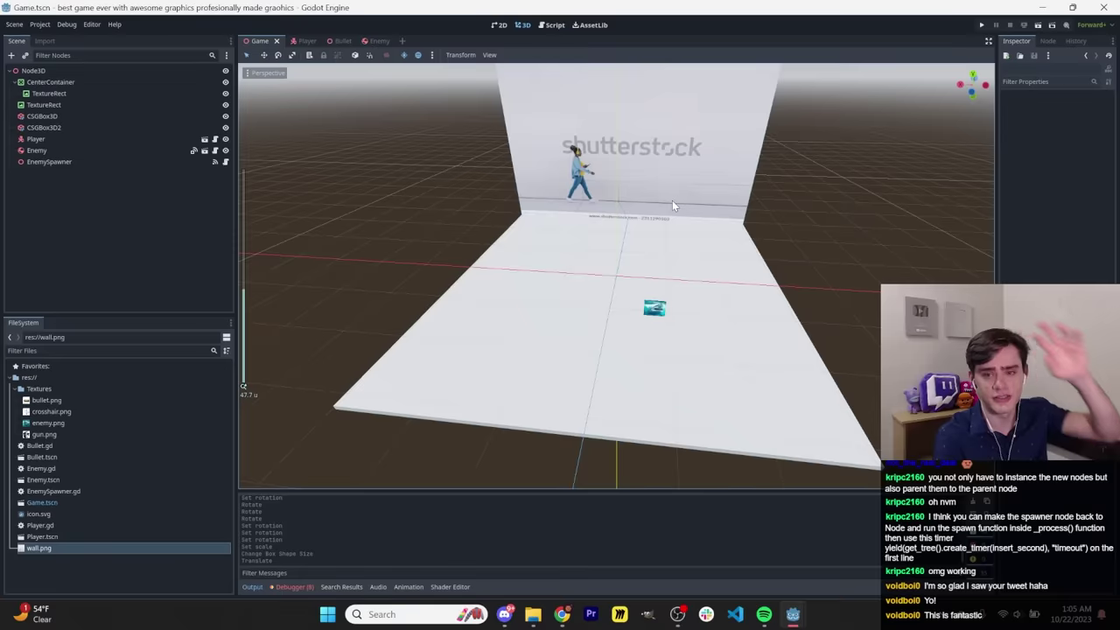
Inspect the walled room from above, then launch the game with F5.
middle_click_drag(680, 201, 727, 198)
left_click(658, 174)
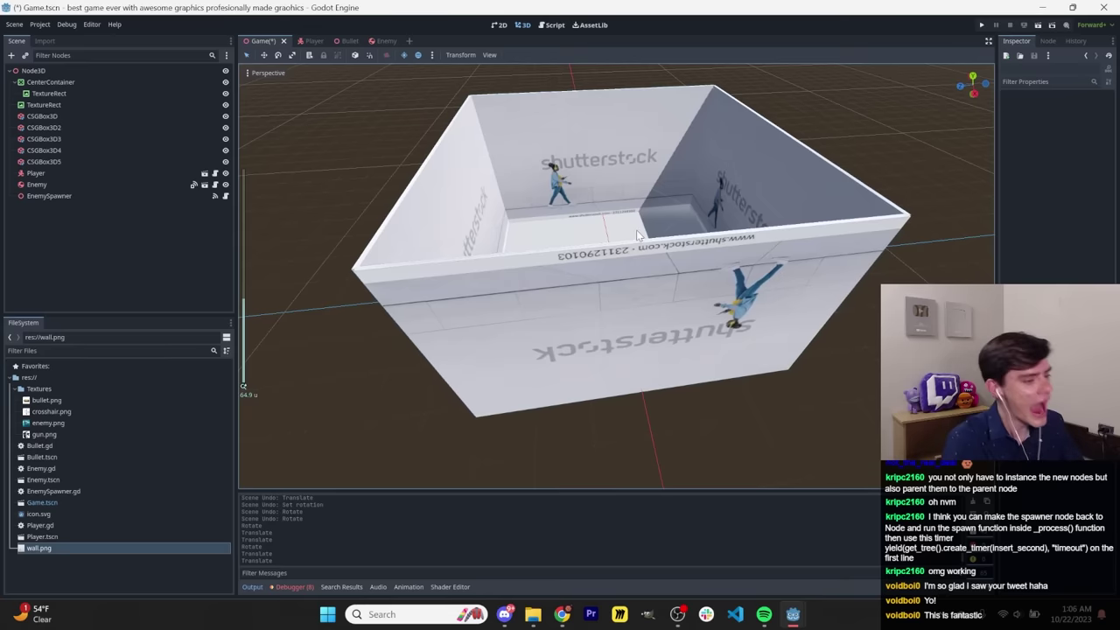
middle_click_drag(636, 229, 703, 240)
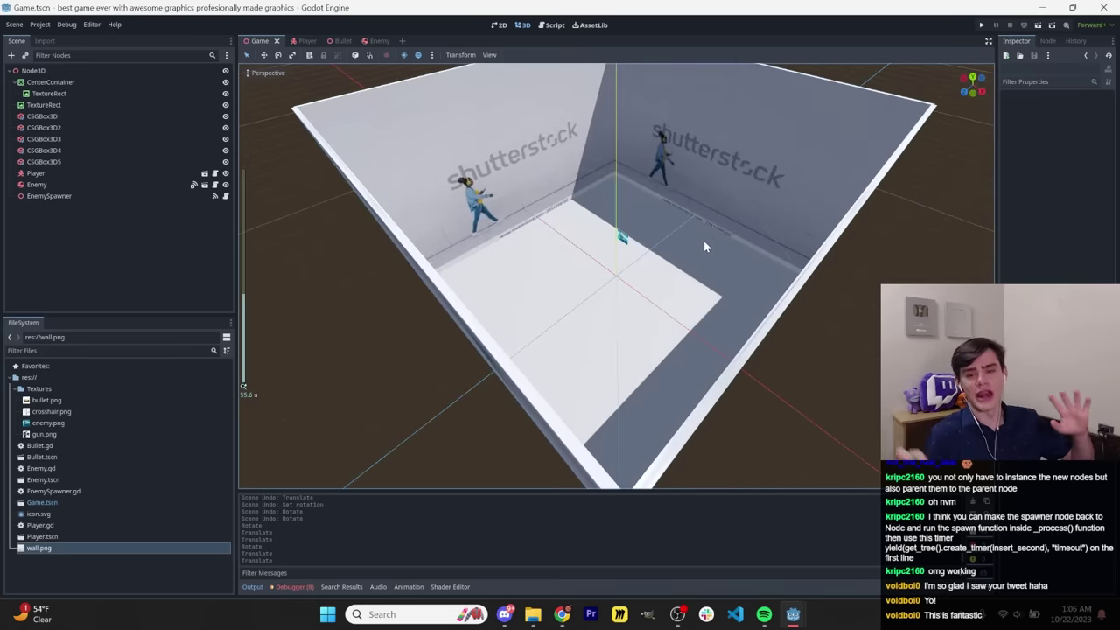
key("F5")
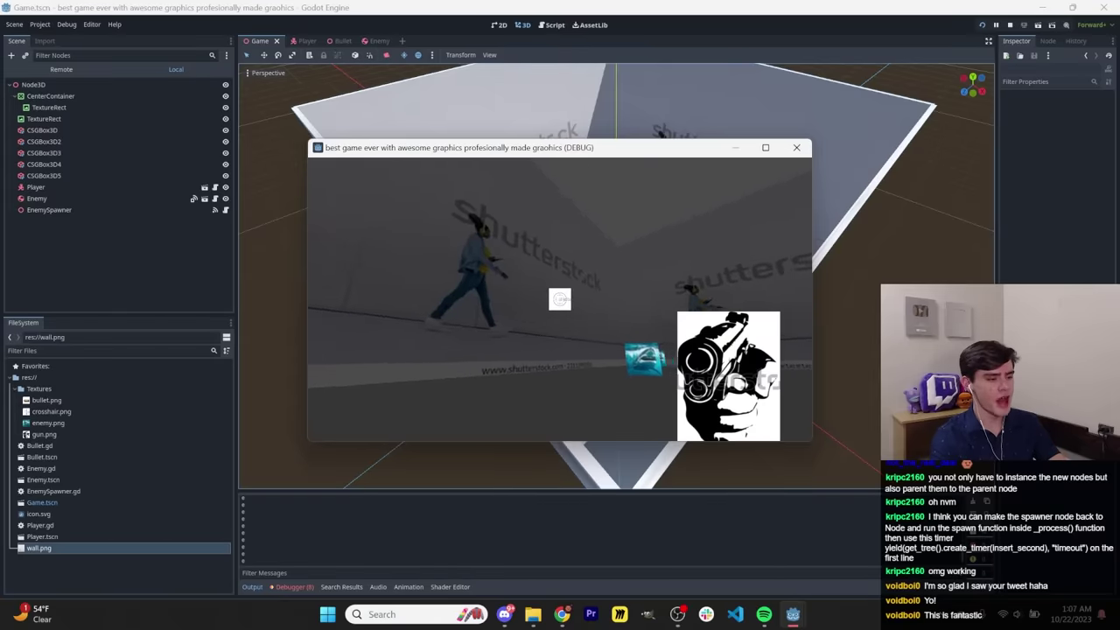
Browse the Shutterstock floor results, then drag floor.png from FileSystem onto the floor box.
key("alt+Tab")
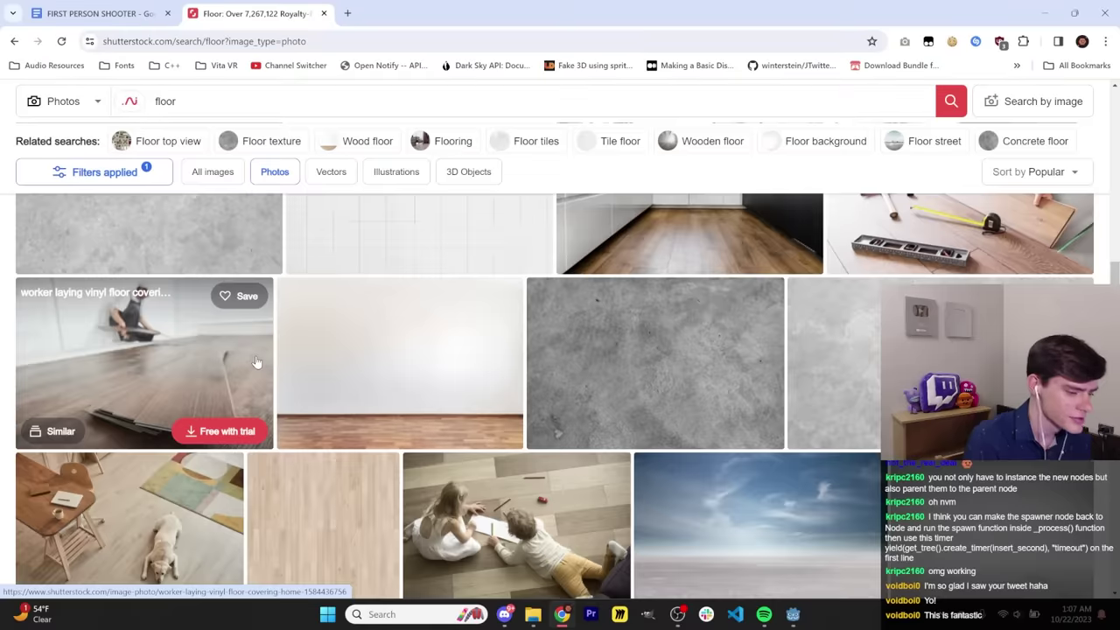
scroll(256, 361, "down", 1)
scroll(324, 393, "up", 2)
scroll(346, 372, "down", 4)
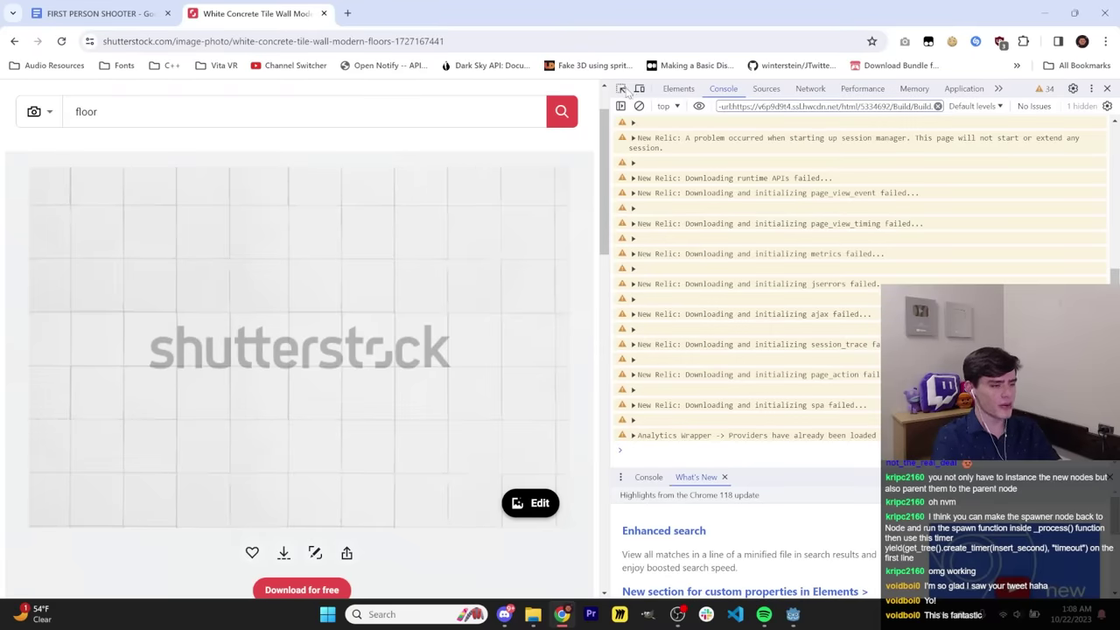
key("alt+Tab")
left_click_drag(46, 434, 612, 302)
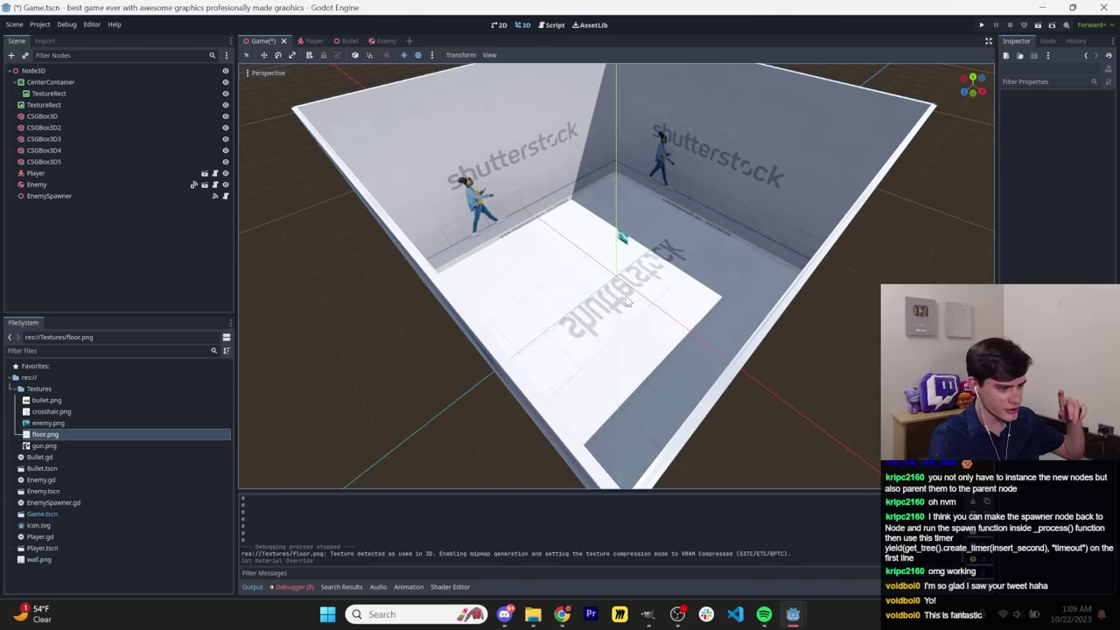
Look down on the tiled floor texture and run the game with F5.
middle_click_drag(627, 300, 727, 396)
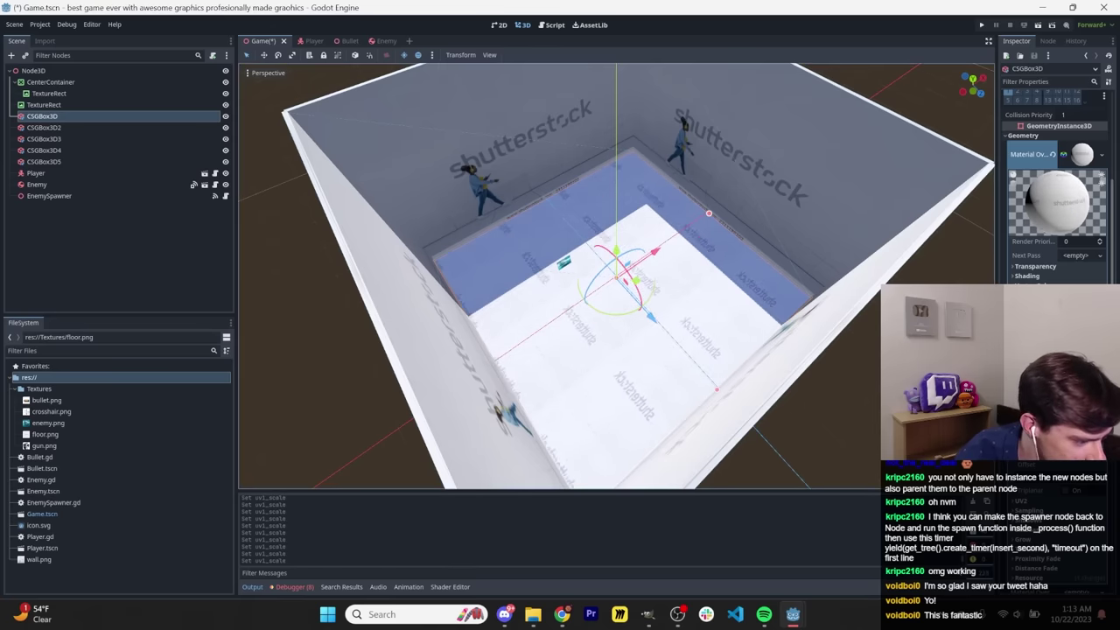
key("F5")
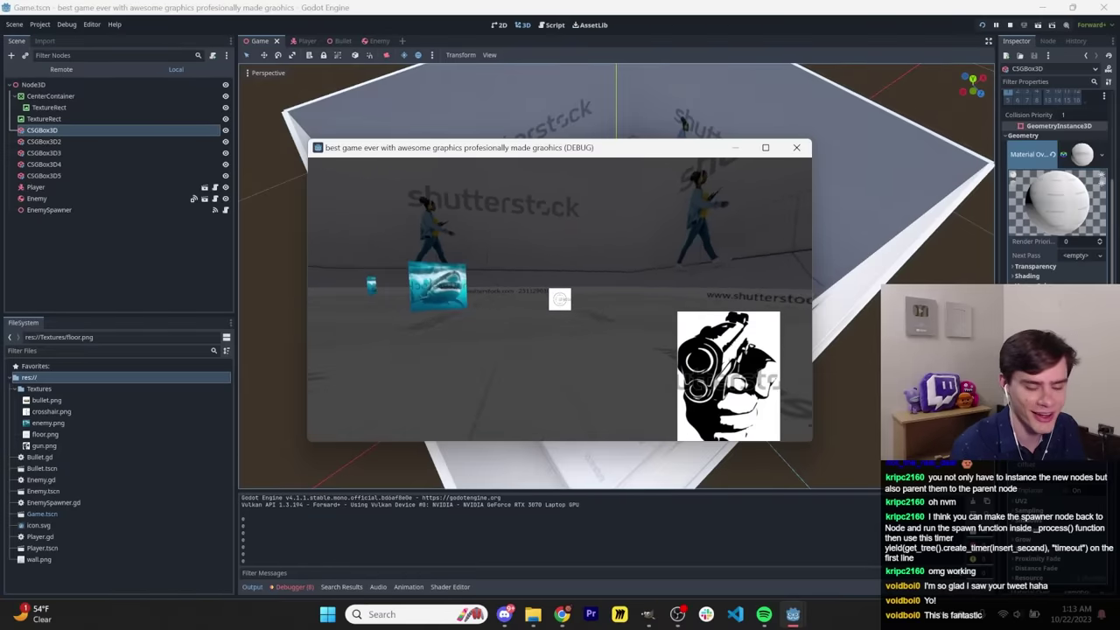
Open the Electric Ceiling Fan photo in Shutterstock and drag the image out to save it.
key("alt+Tab")
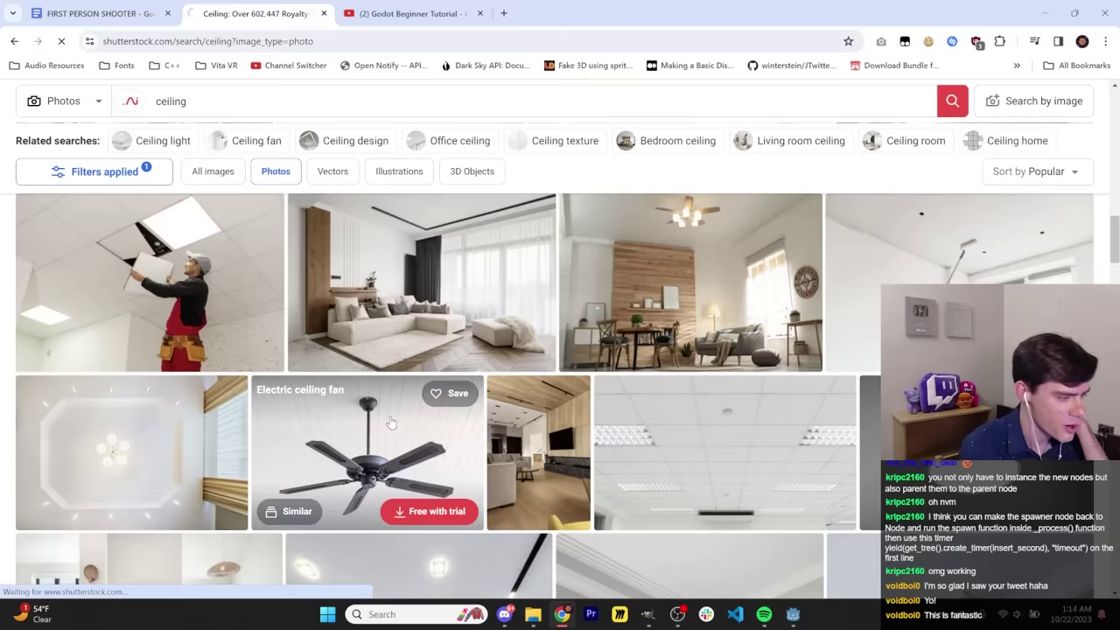
left_click(392, 423)
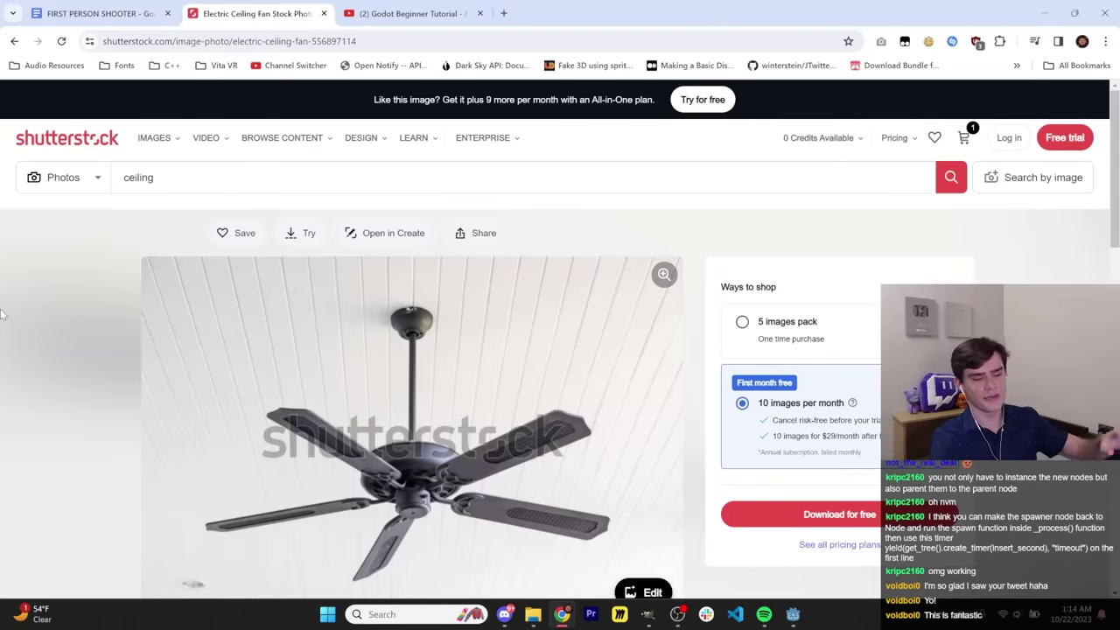
scroll(2, 313, "down", 2)
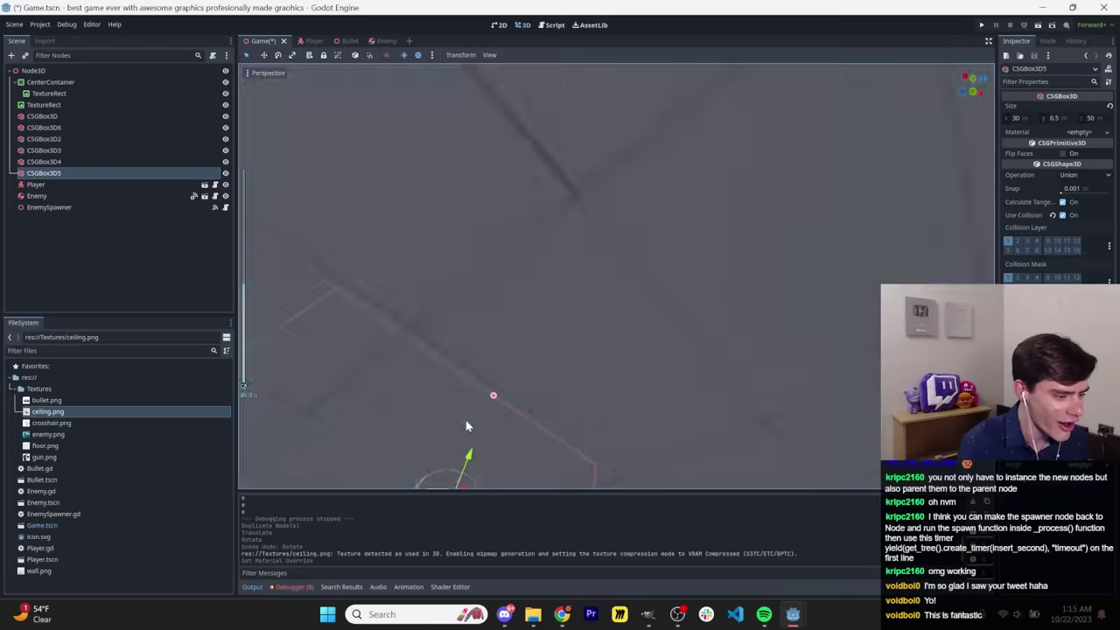
middle_click_drag(468, 428, 624, 363)
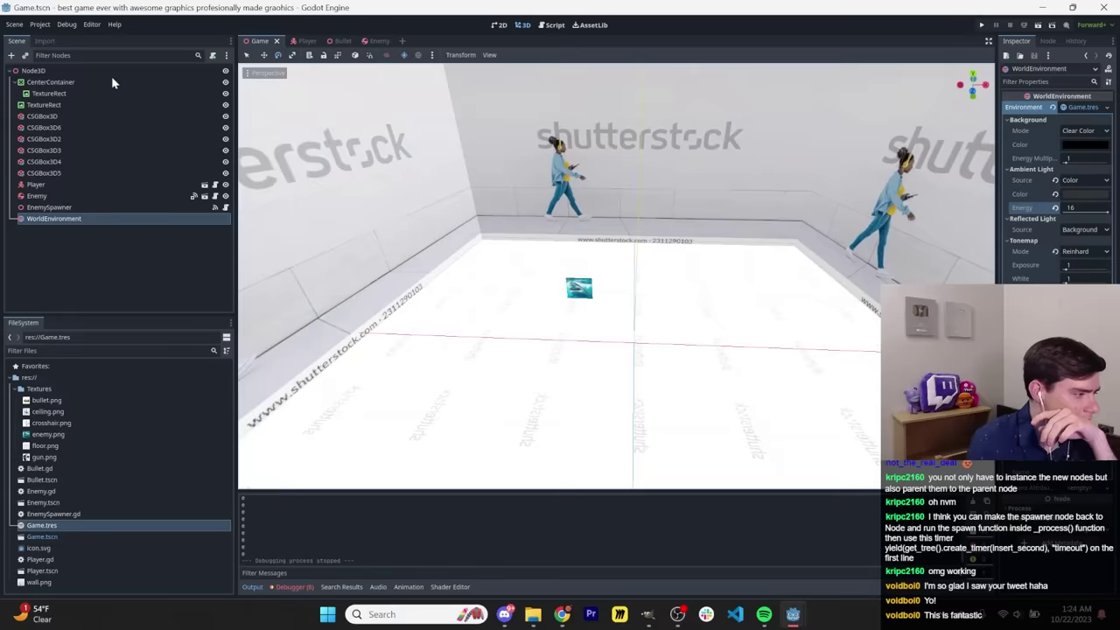
Add a Label under the root Node3D with text 'Ammo', then run the game.
left_click(112, 81)
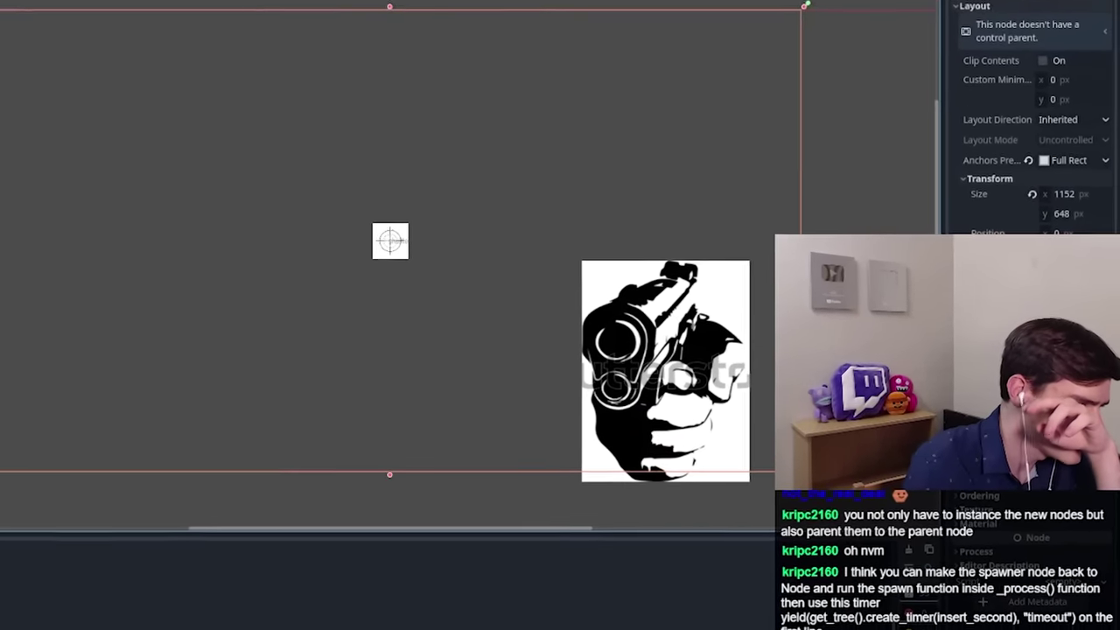
left_click(805, 378)
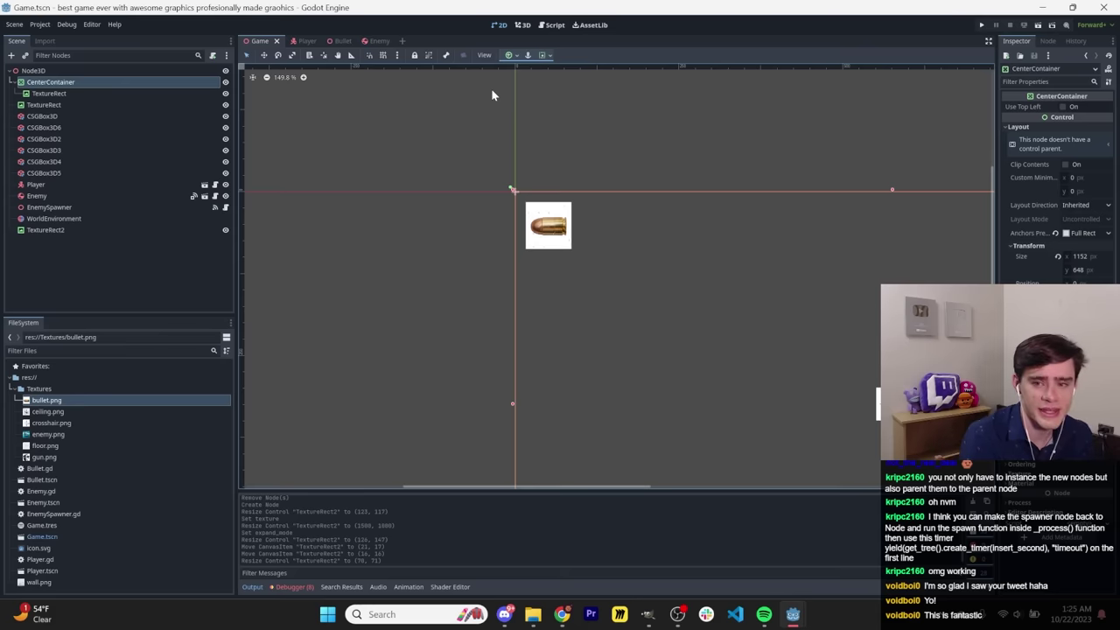
left_click(33, 70)
right_click(39, 74)
left_click(52, 83)
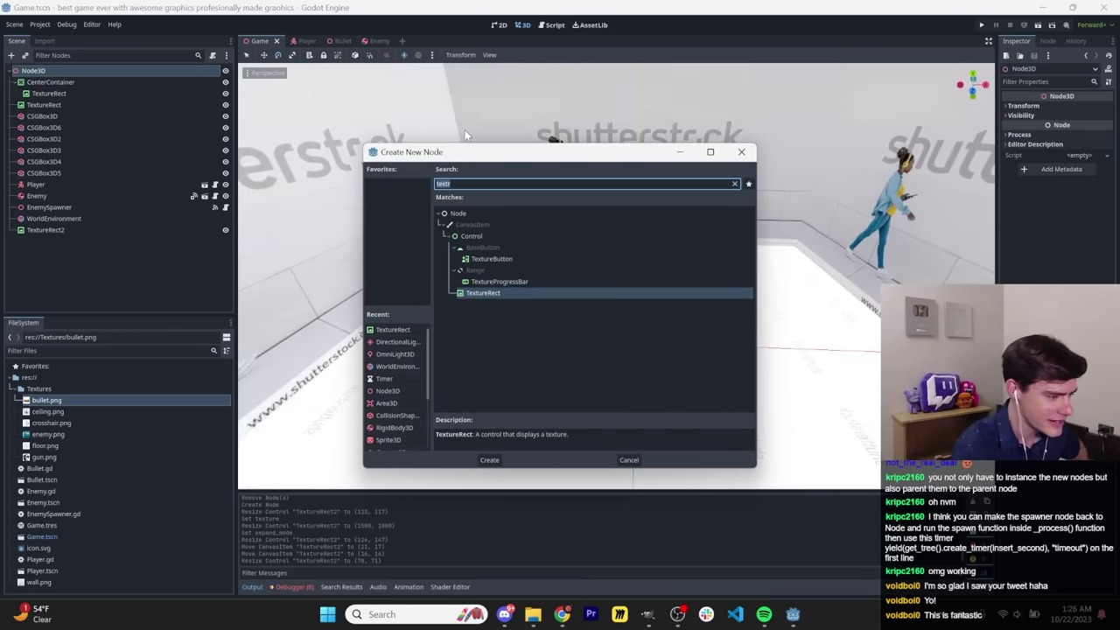
type("label")
key("Return")
left_click(1025, 122)
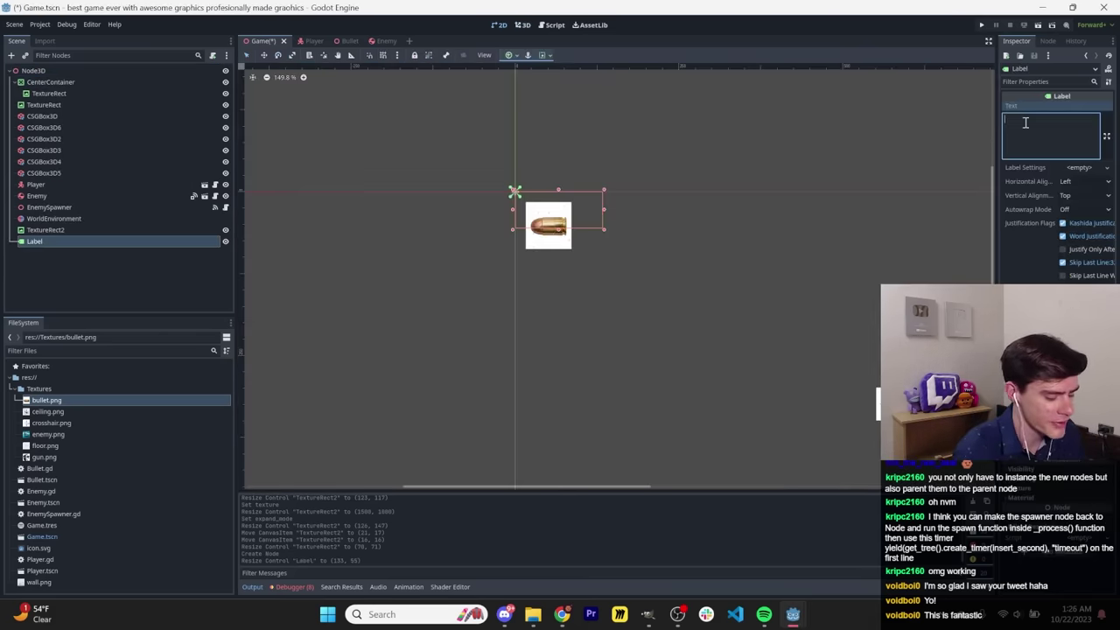
type("Ammo: 5/5")
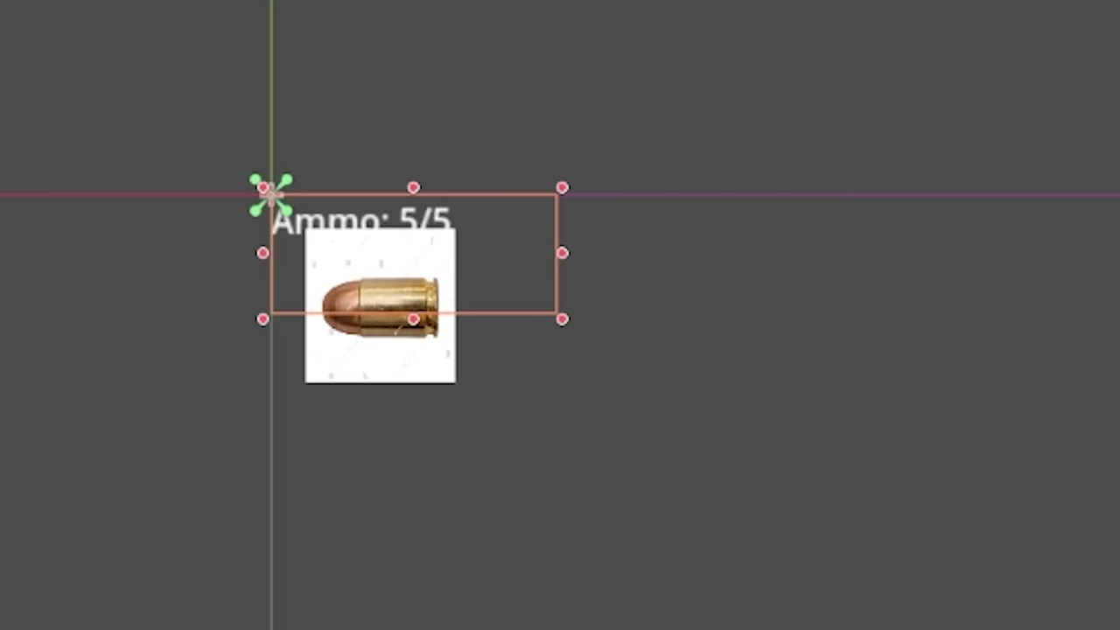
key("F5")
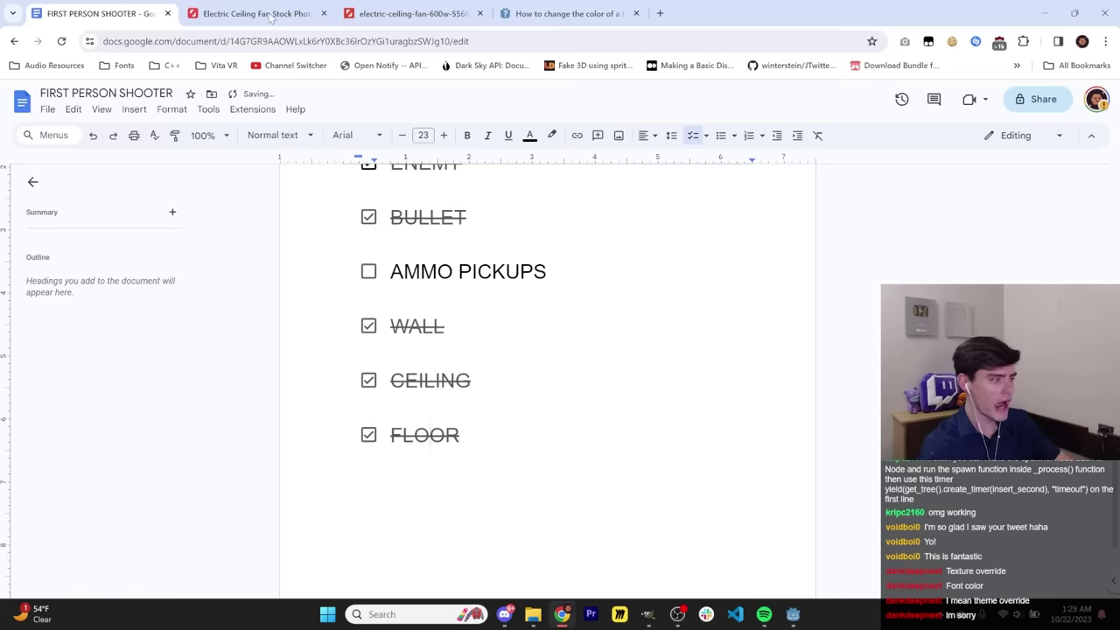
Switch to the Shutterstock image tab for the crate photo.
left_click(267, 14)
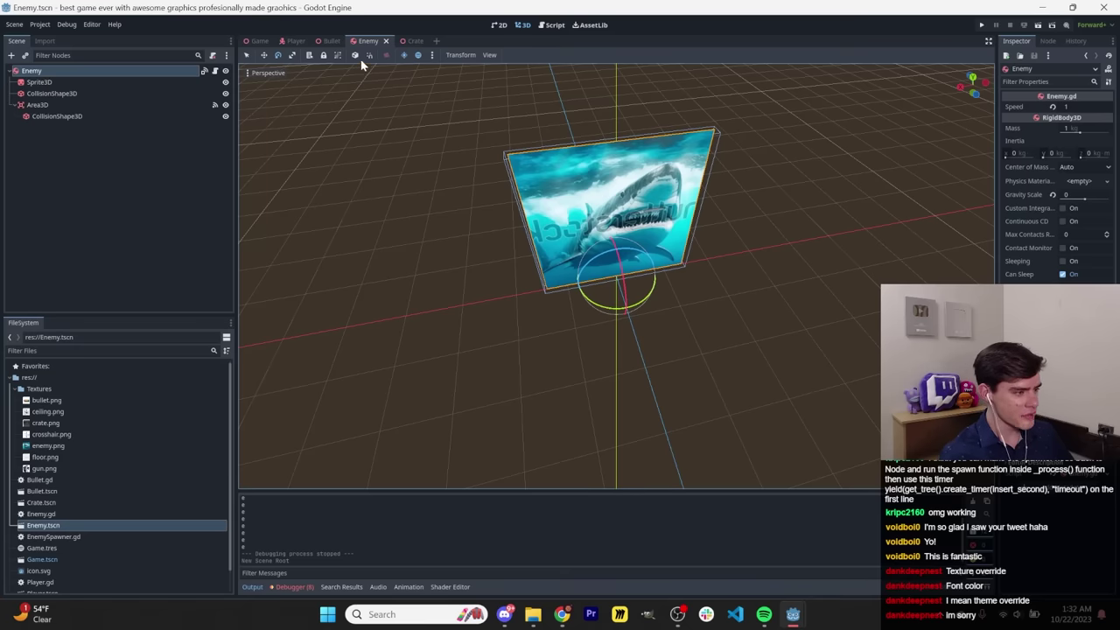
Add an Area3D child to the Crate scene's Node3D root and save.
left_click(410, 42)
right_click(60, 80)
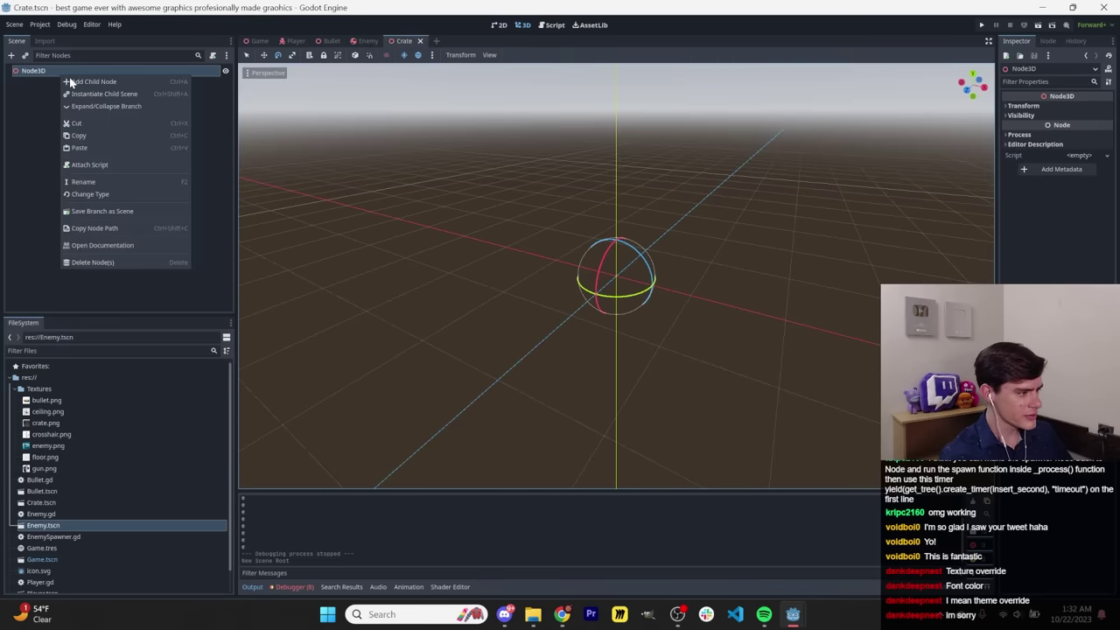
left_click(71, 80)
type("ar")
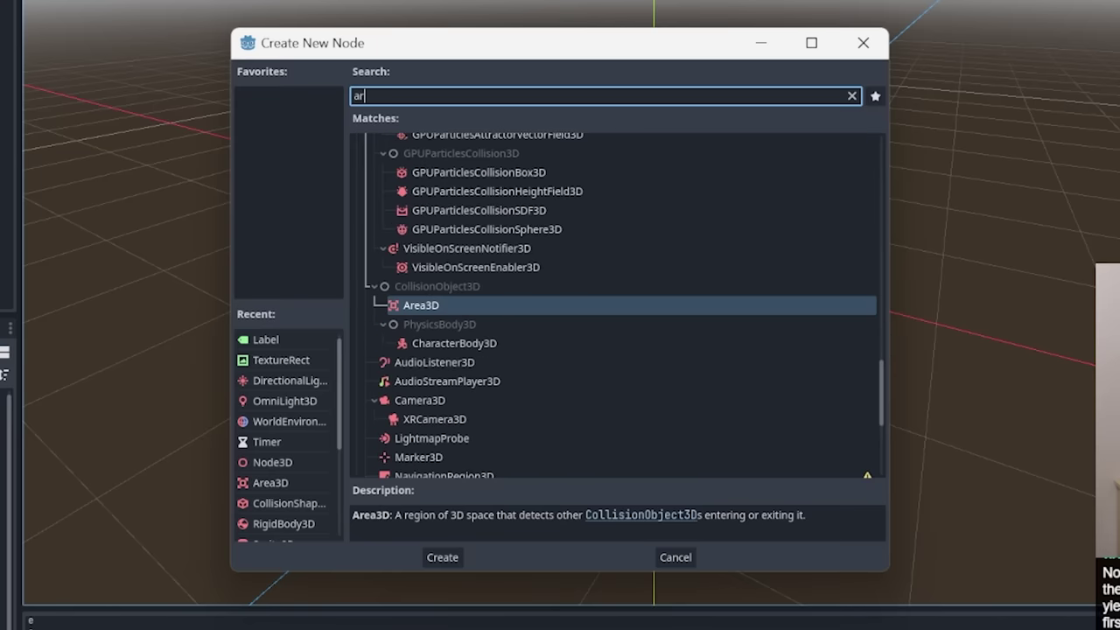
key("Return")
key("ctrl+s")
Add a CollisionShape3D with a new BoxShape3D under the Area3D.
right_click(180, 82)
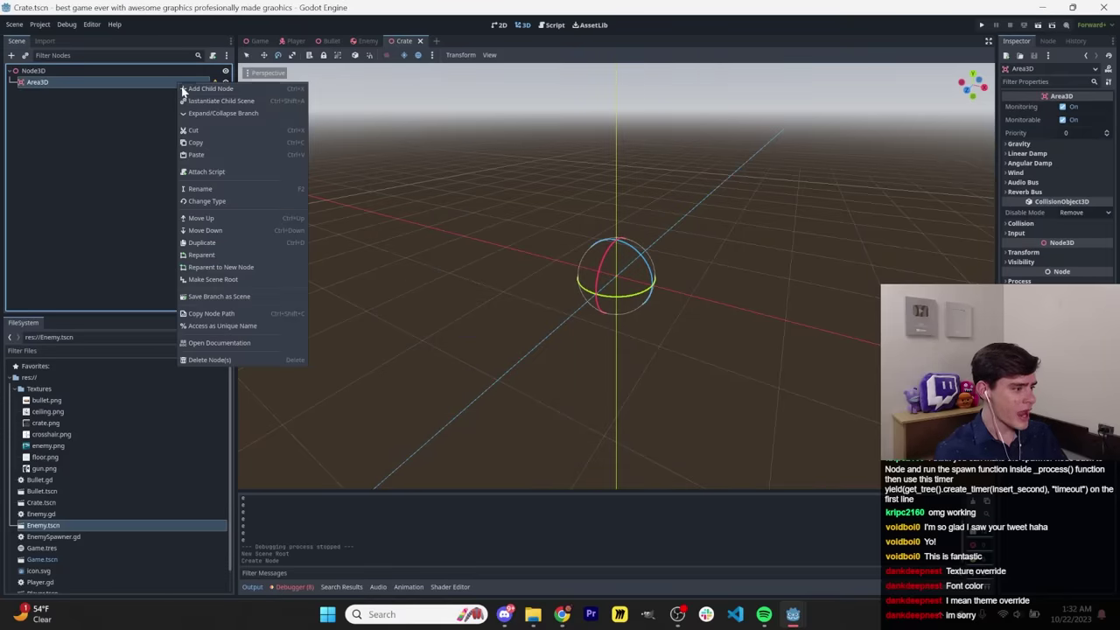
left_click(188, 89)
type("collision")
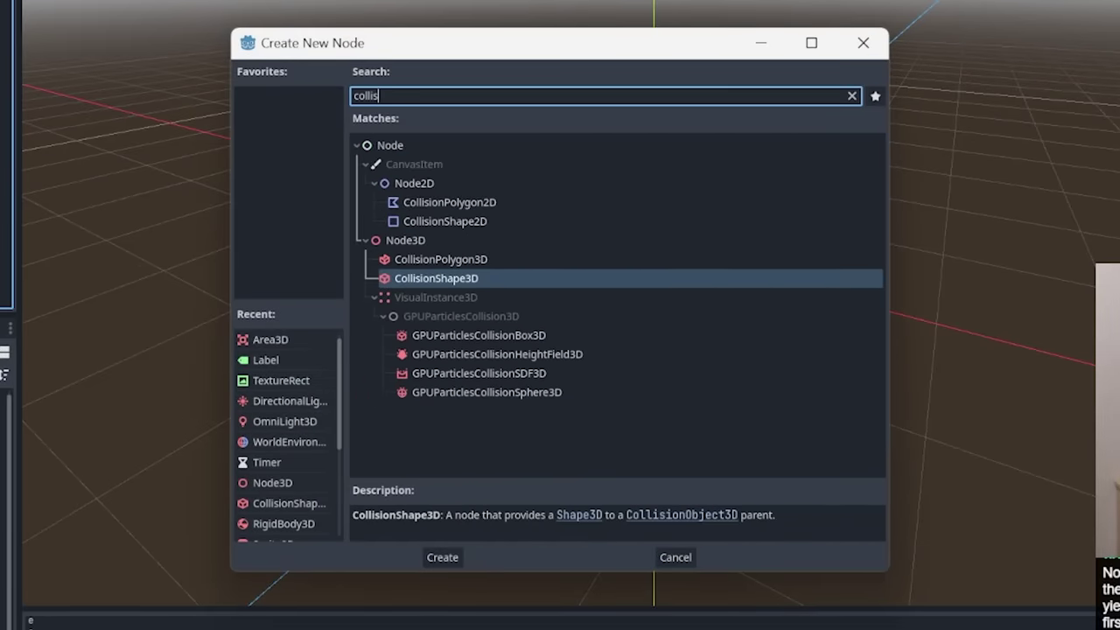
key("Return")
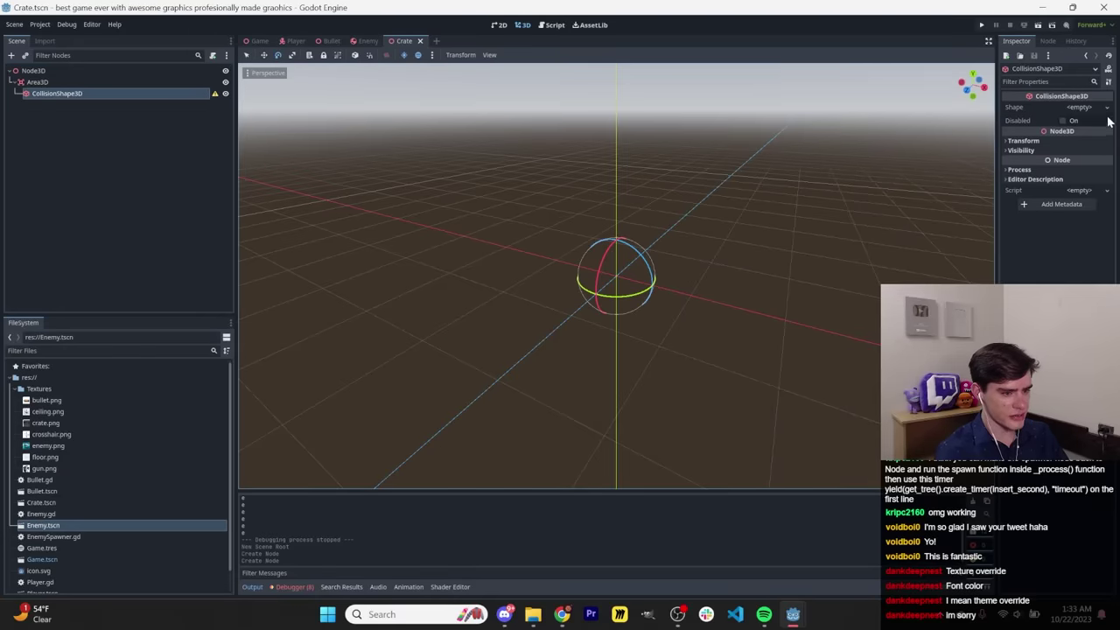
left_click(1107, 107)
left_click(1064, 145)
Add a Sprite3D child under the root Node3D.
left_click(35, 72)
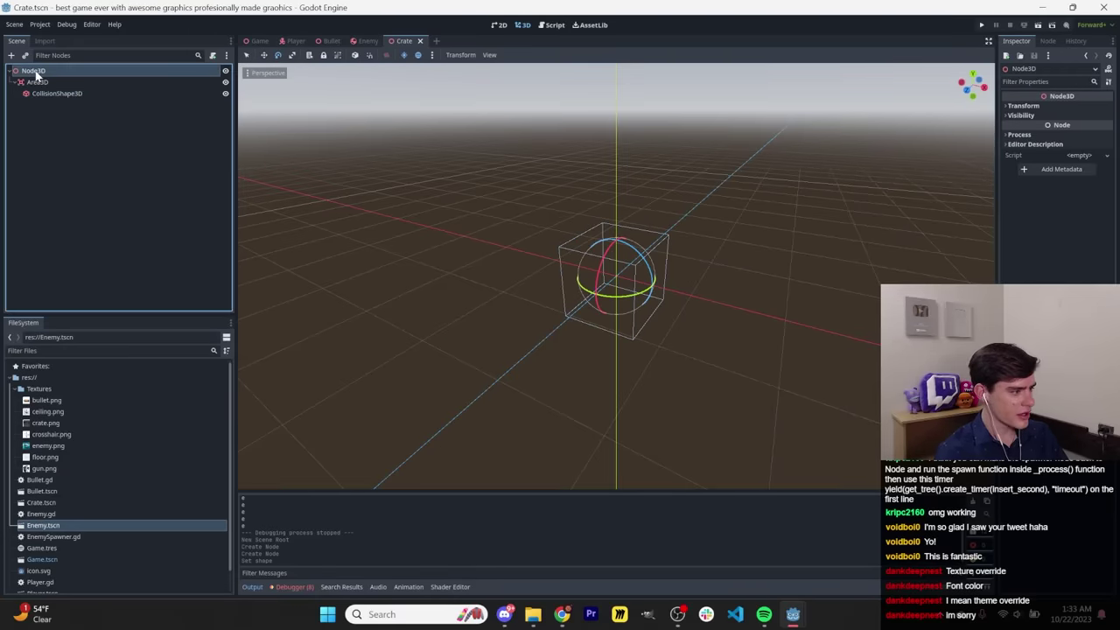
key("ctrl+a")
type("sprite")
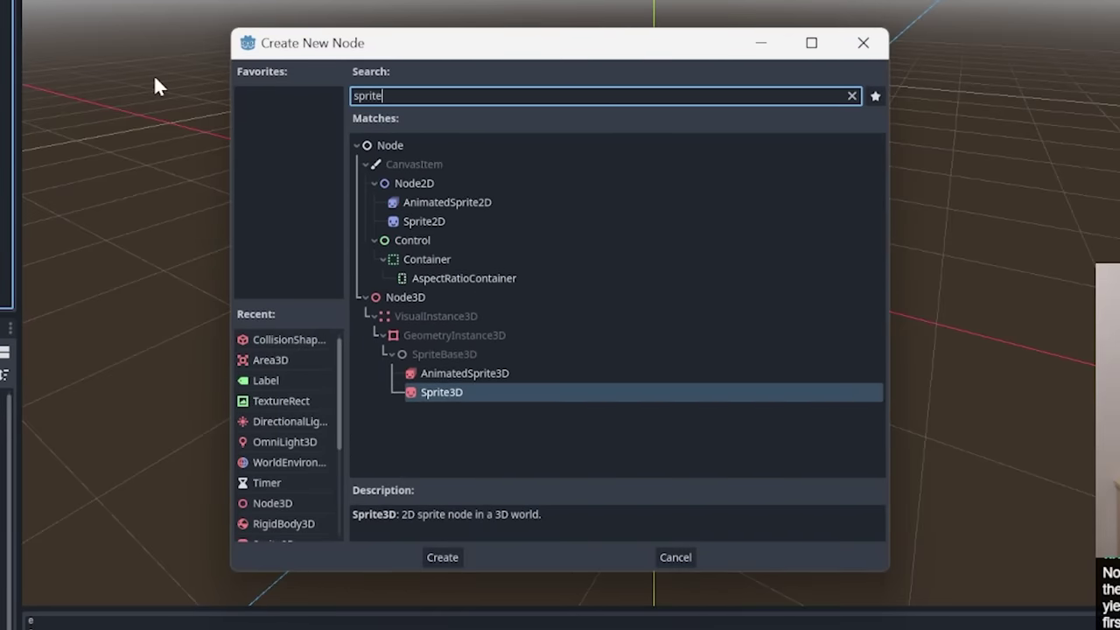
key("Return")
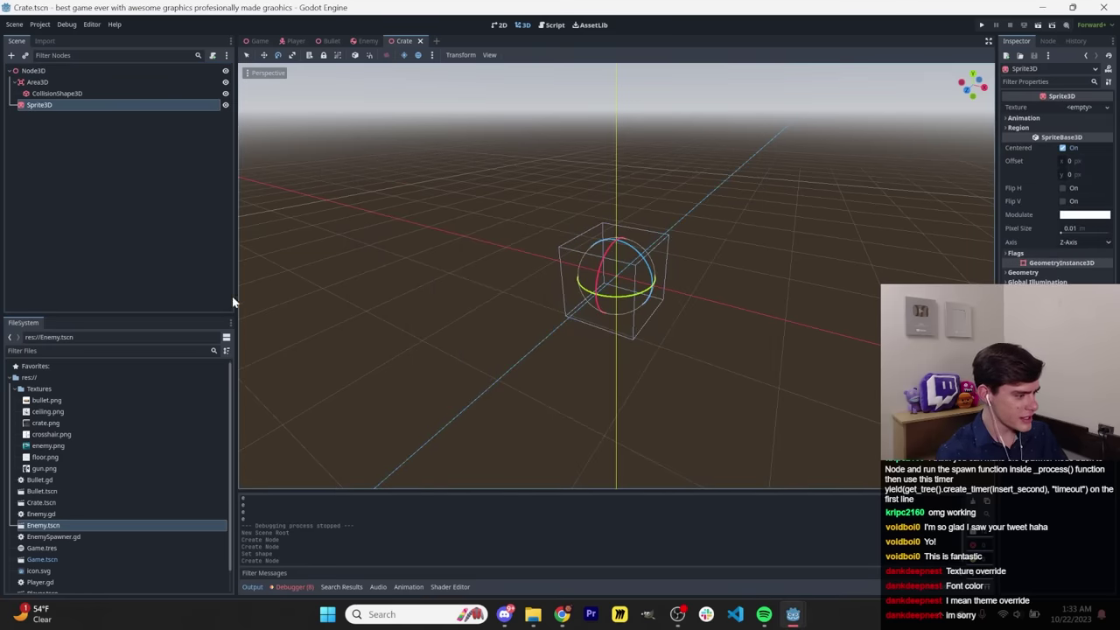
Apply crate.png as the crate sprite's texture, shrink it, and save the Crate scene.
left_click_drag(45, 422, 1079, 107)
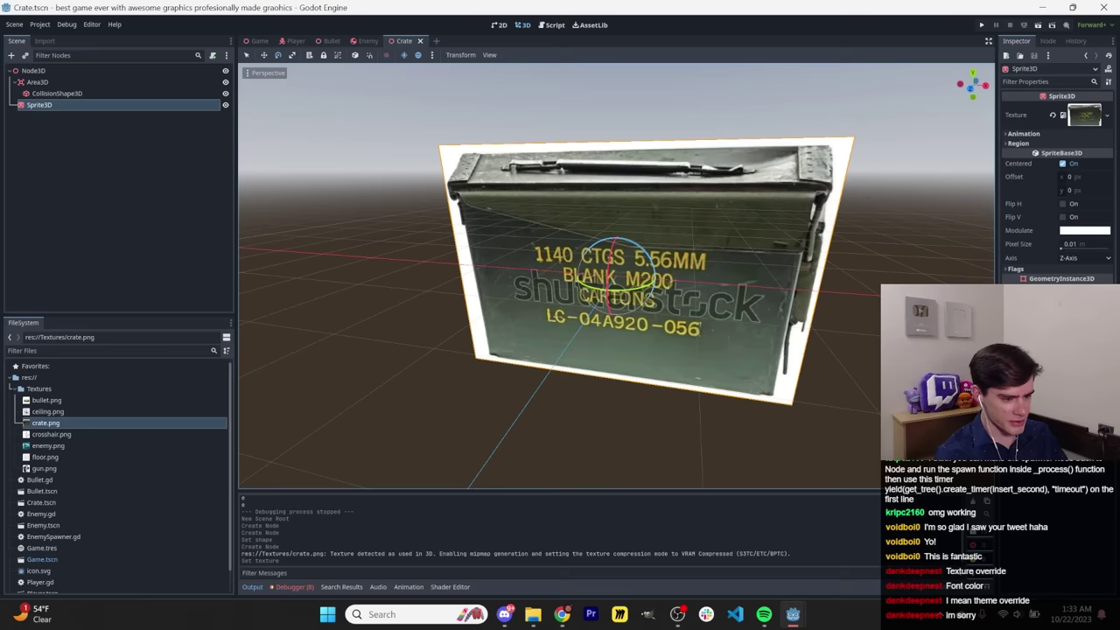
key("Return")
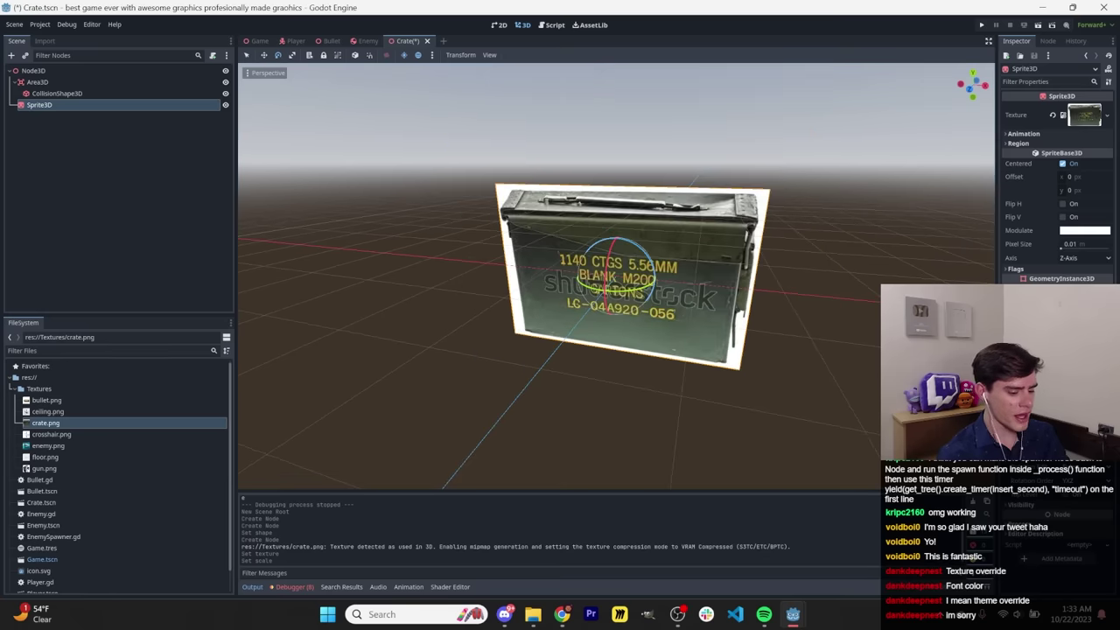
left_click(57, 93)
key("ctrl+s")
Resize the CollisionShape3D box to fit the crate image and save the scene.
middle_click_drag(612, 262, 671, 220)
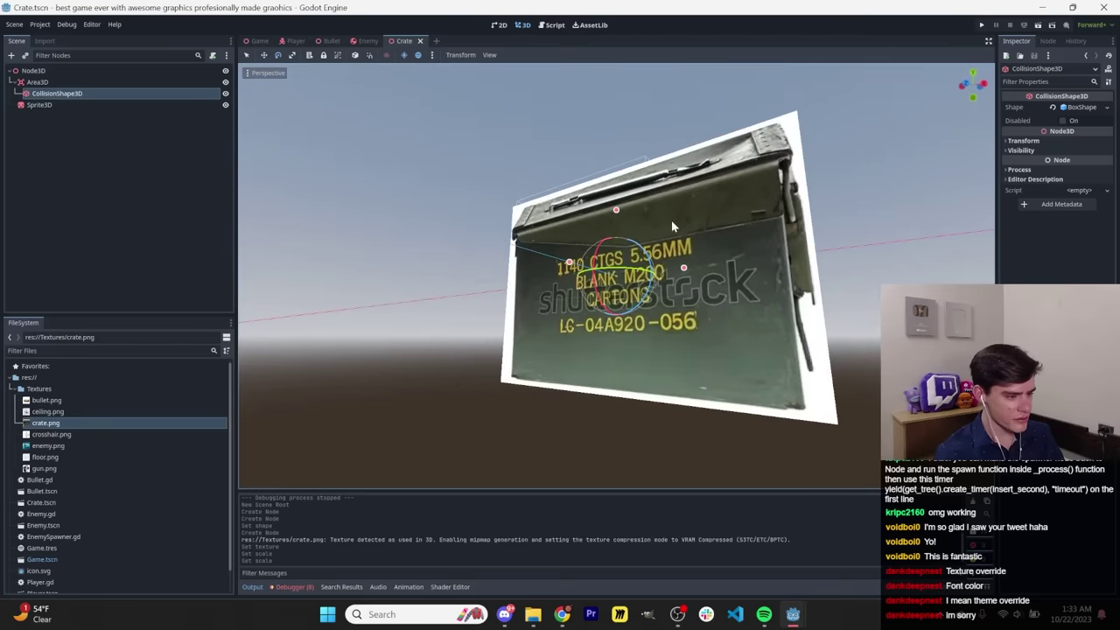
left_click(775, 257)
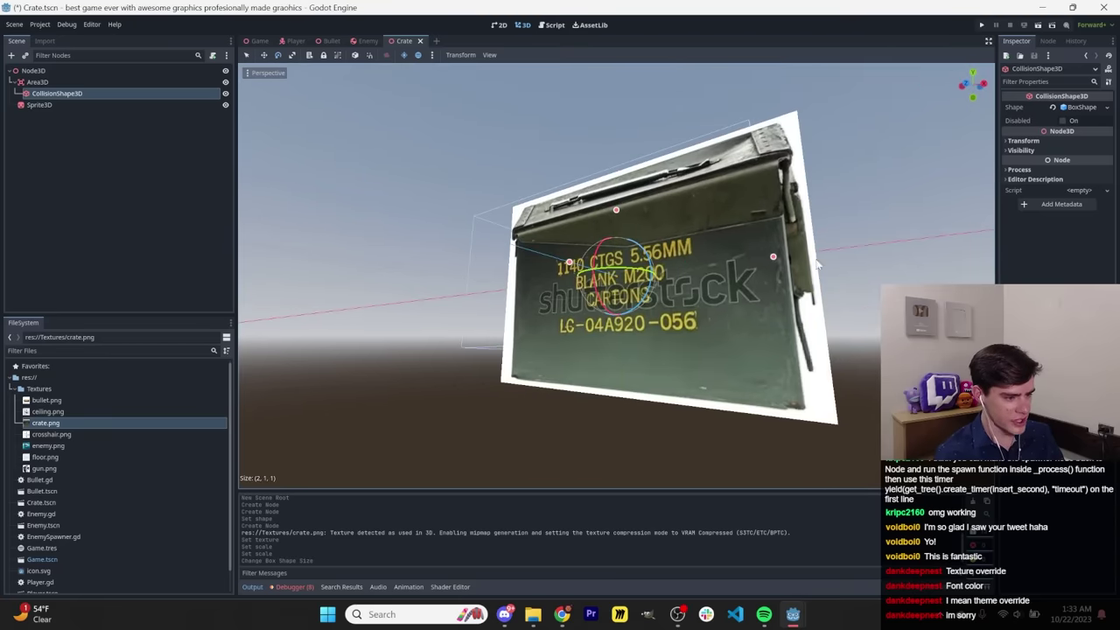
middle_click_drag(817, 262, 774, 215)
key("ctrl+s")
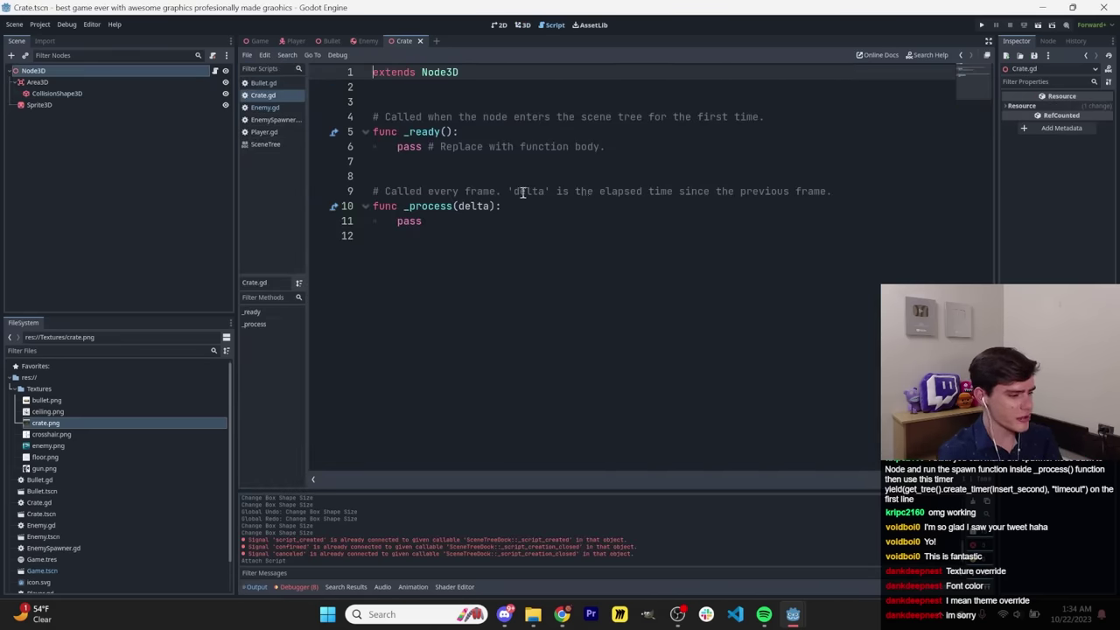
Clear the template code from Crate.gd and connect the Area3D's body_entered signal to it.
left_click_drag(455, 223, 324, 120)
key("BackSpace")
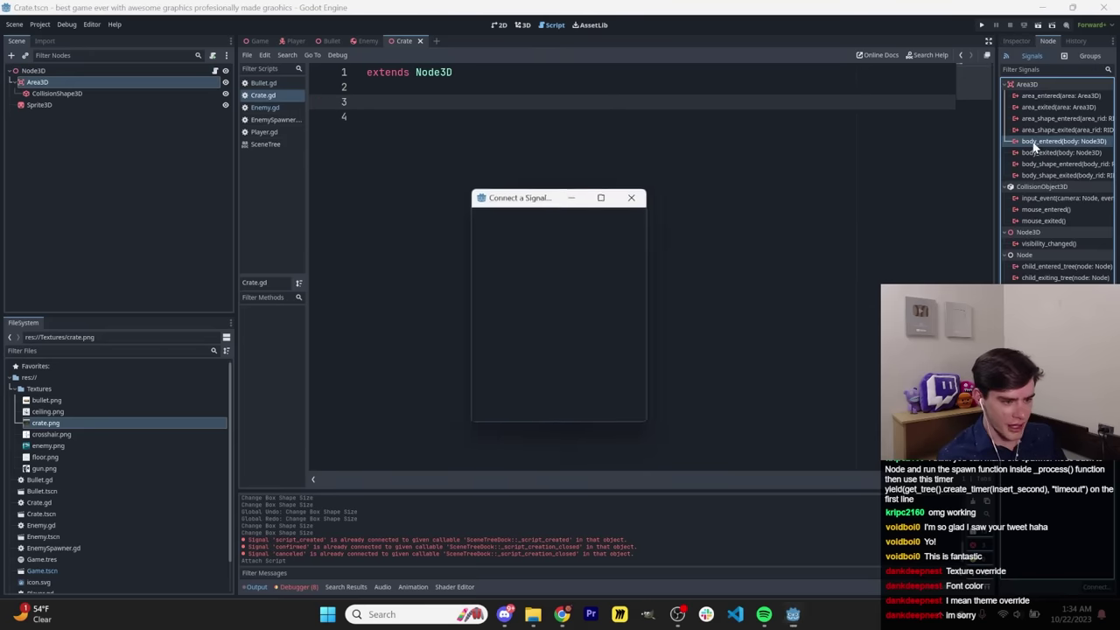
left_click(527, 414)
key("ctrl+s")
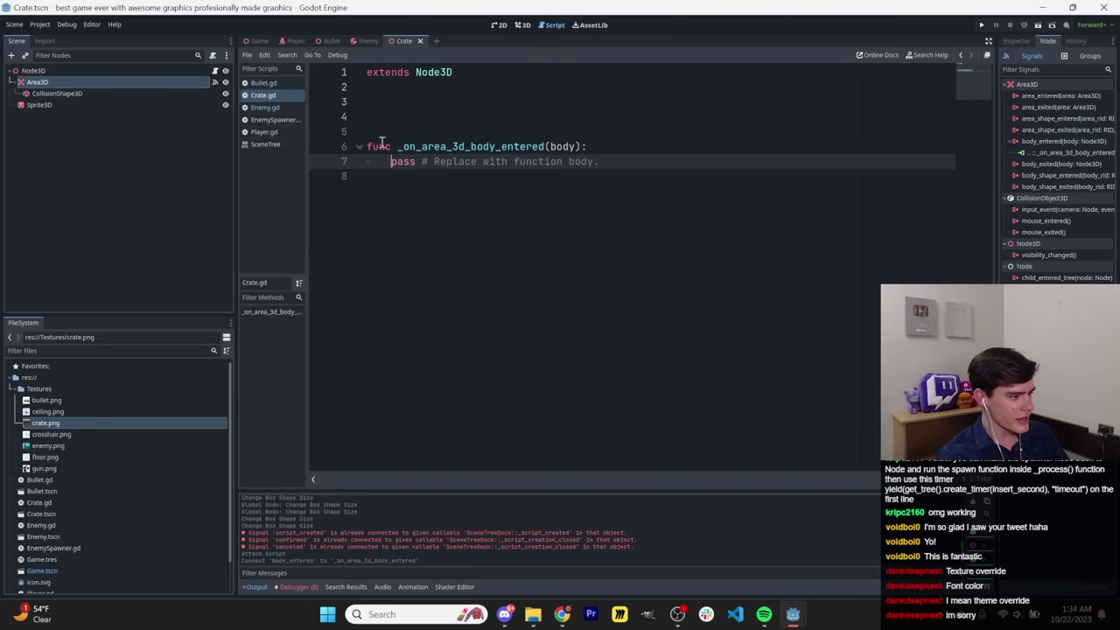
Change the condition to body.name == "Player" and delete the body.queue_free() line.
left_click_drag(441, 161, 510, 162)
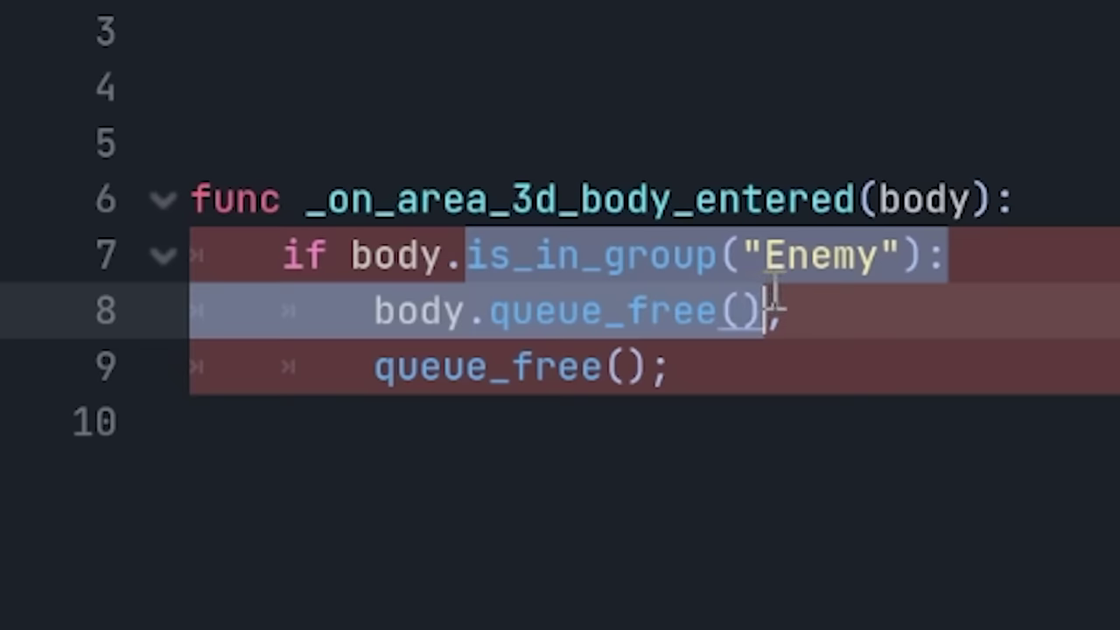
type("name (\"Enemy\"):")
key("shift+End")
type("== \"Player")
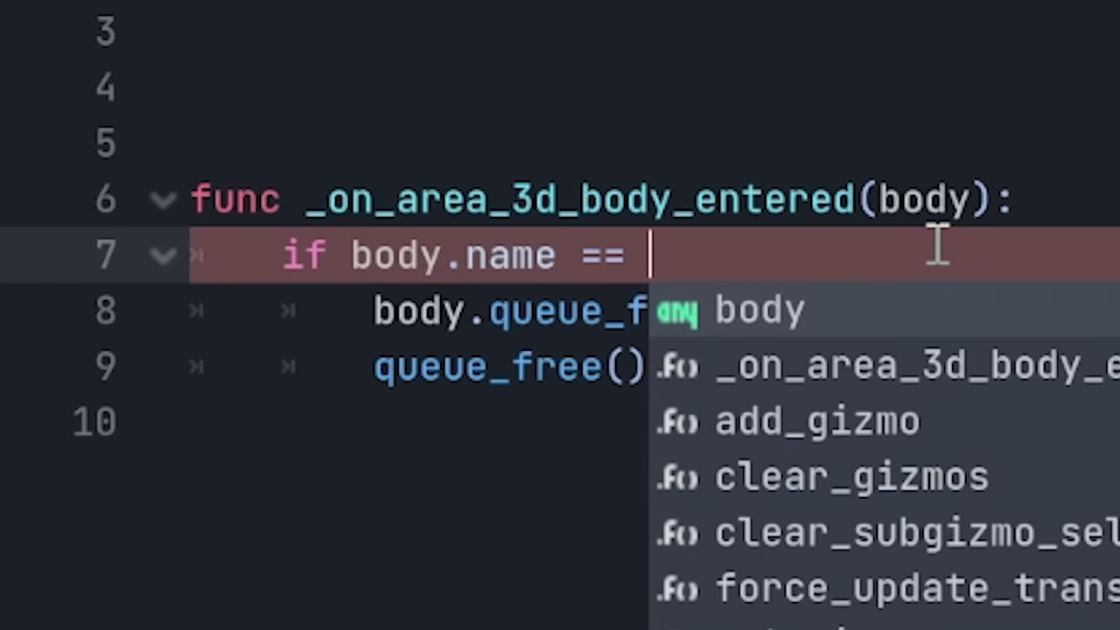
triple_click(879, 303)
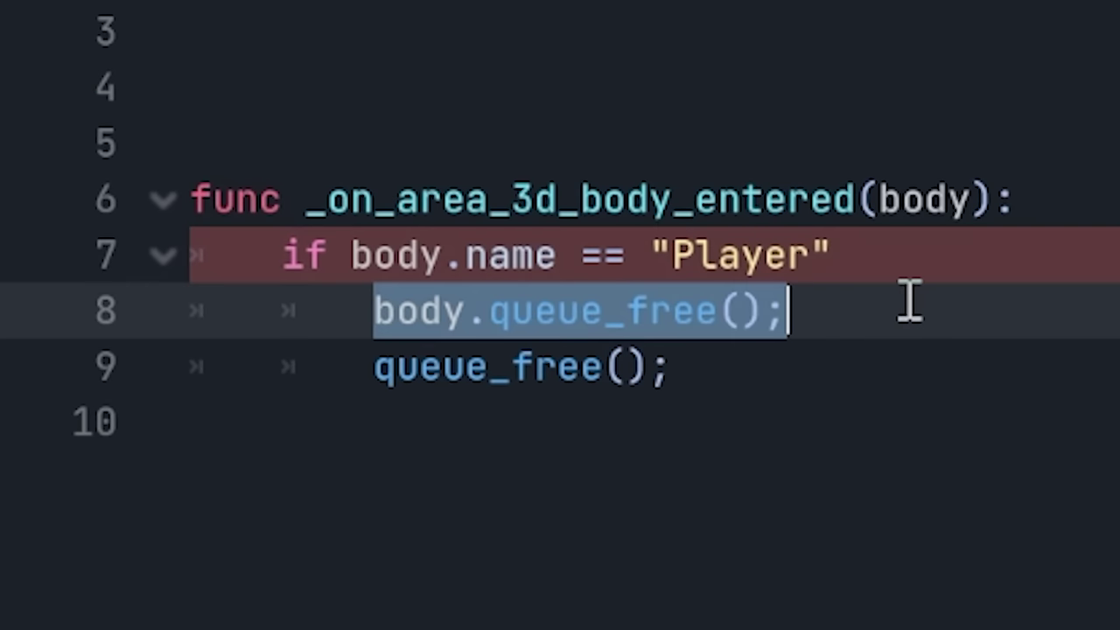
key("BackSpace")
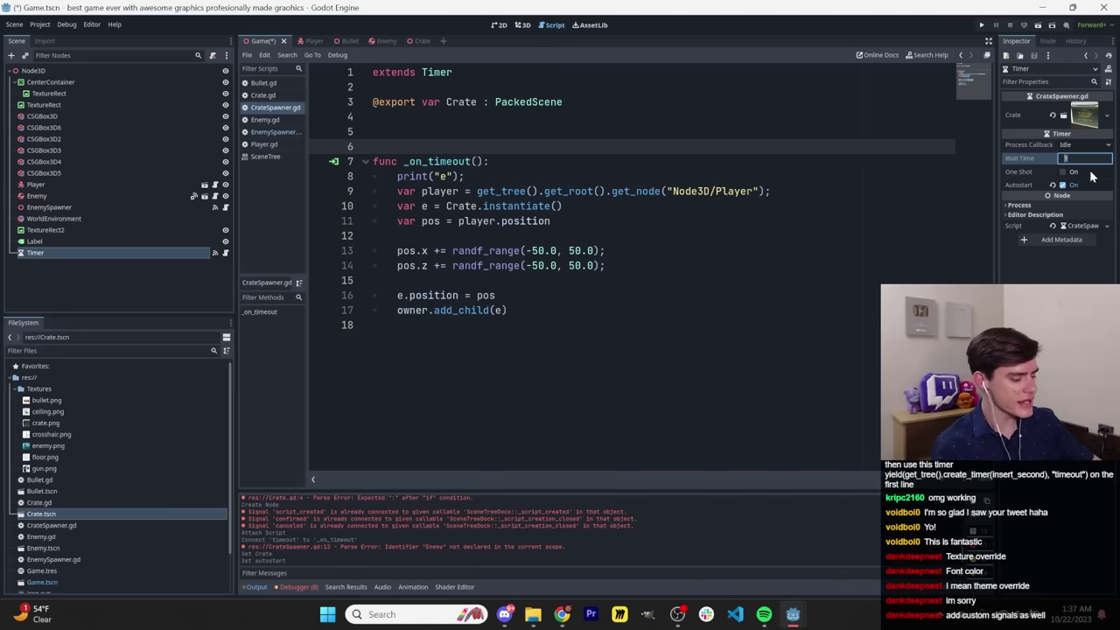
Save the current scene.
key("ctrl+s")
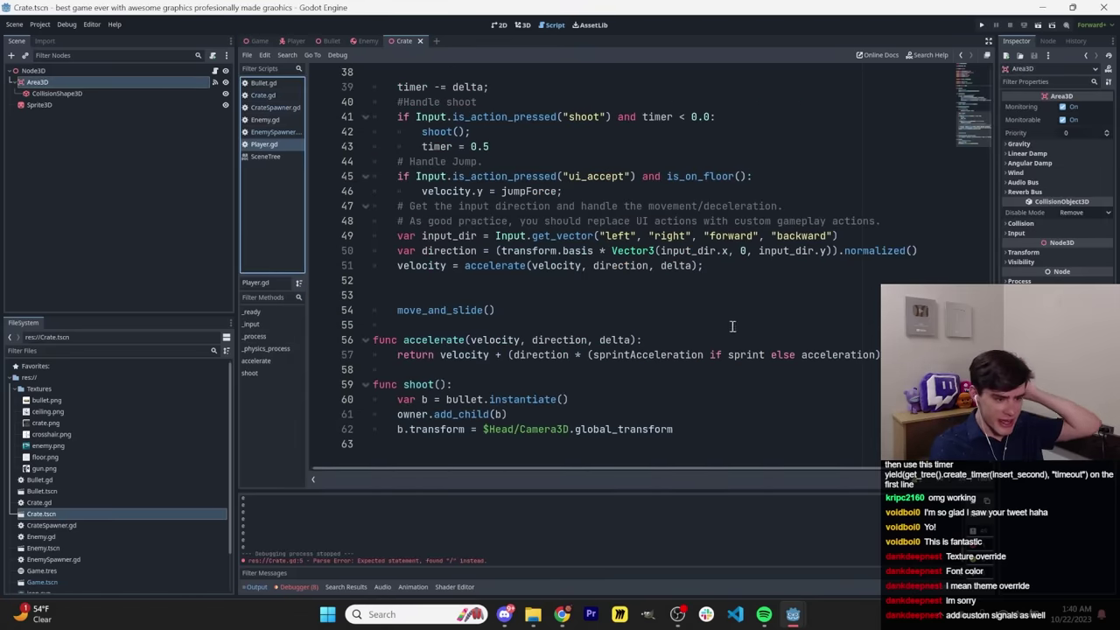
Declare an ammoCount : int variable in Player.gd below the timer variable.
left_click(1048, 41)
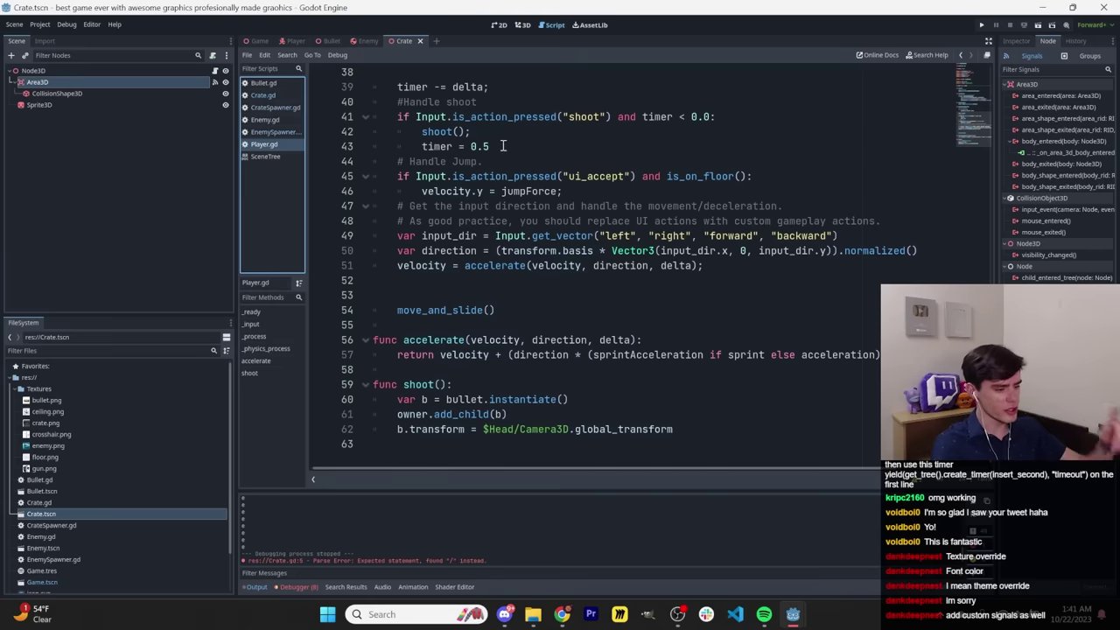
scroll(503, 146, "up", 8)
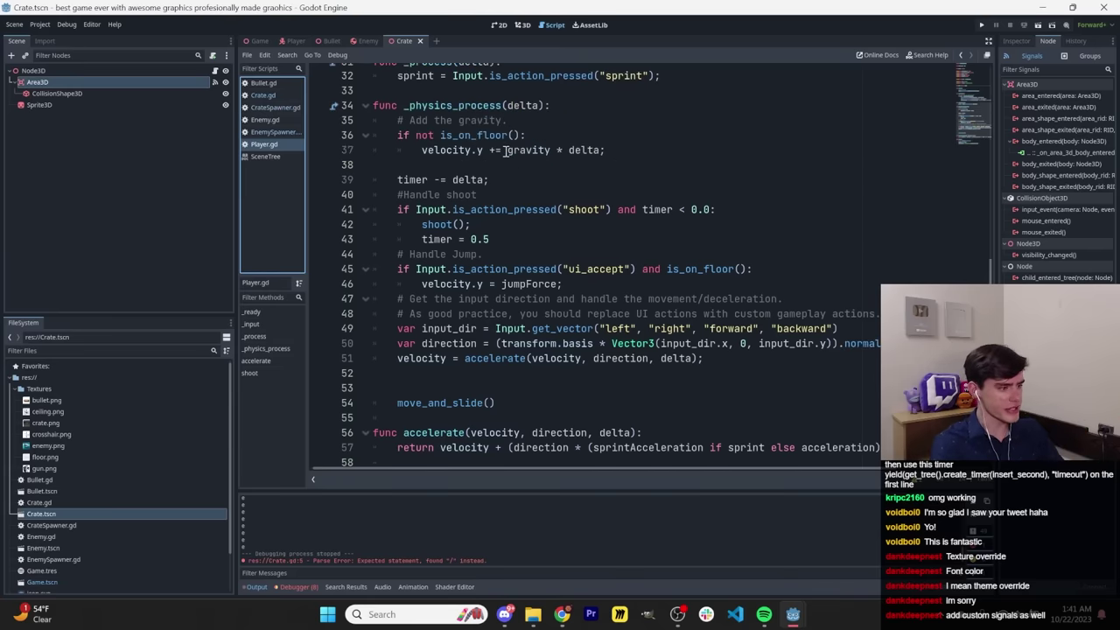
left_click(295, 40)
left_click(570, 265)
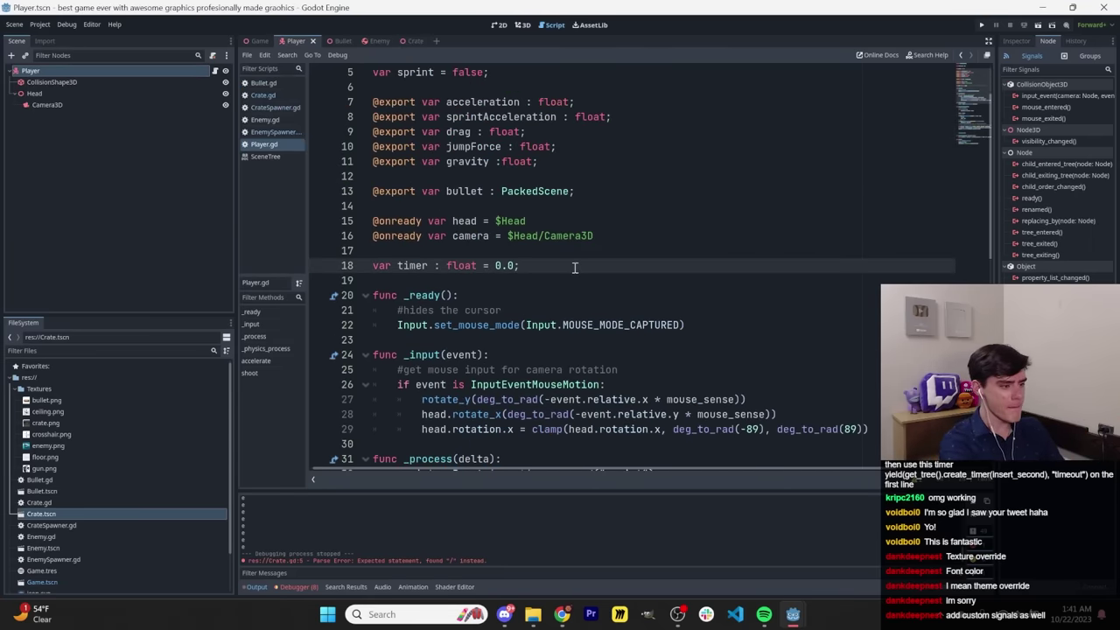
key("Return")
type("\\")
key("Return")
type("\\")
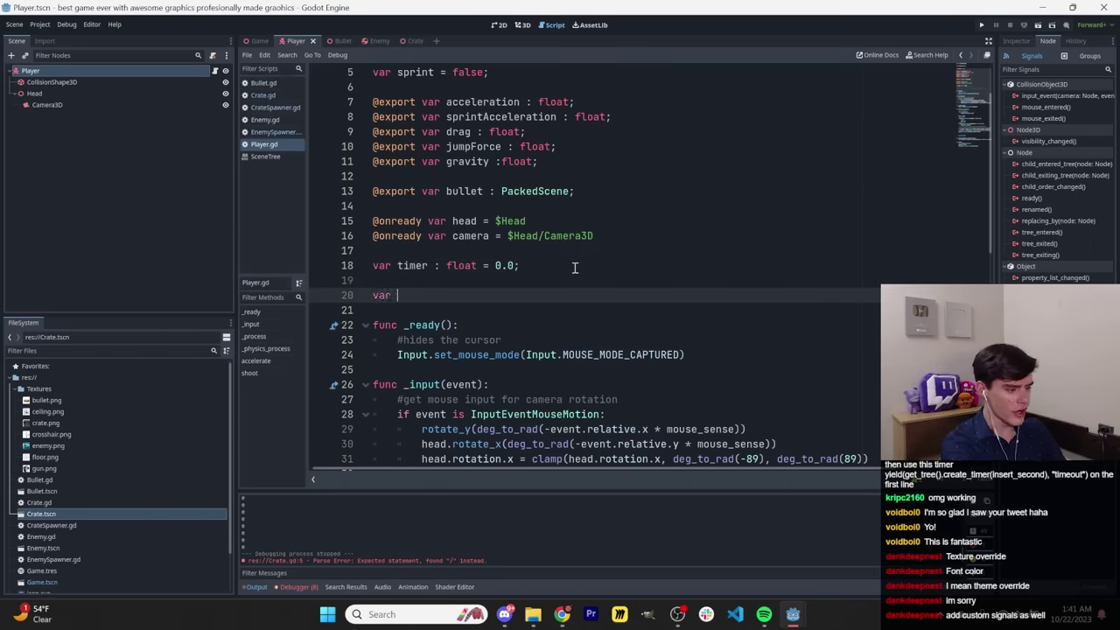
key("BackSpace")
type("ammoCount : int")
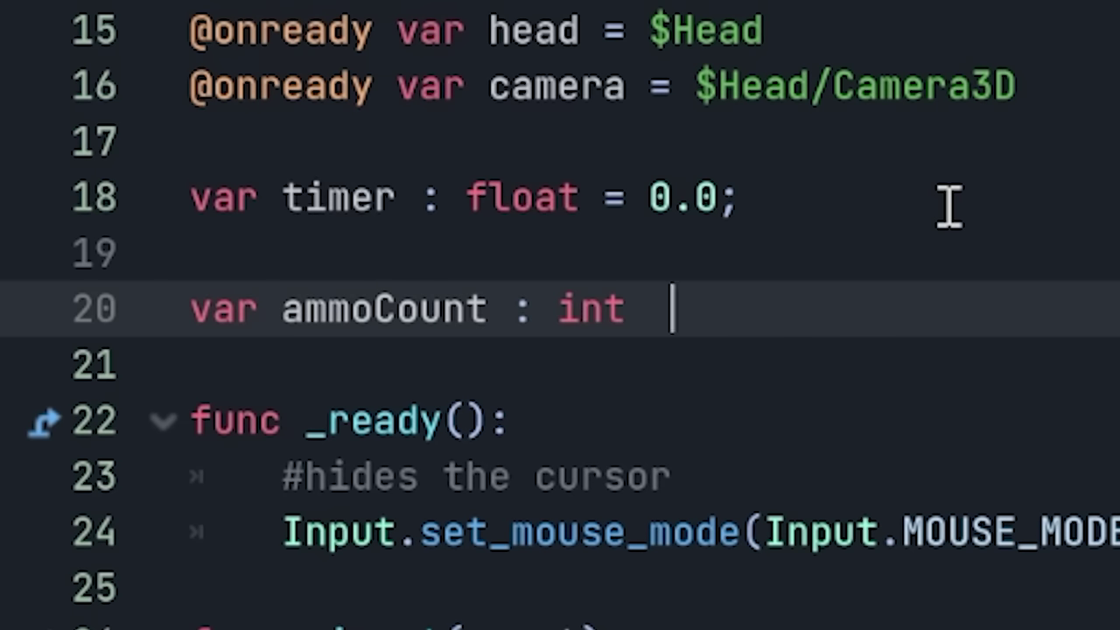
type(" = 0")
Add 'ammoCount -= 1' after the timer reset line in the shoot code.
scroll(586, 255, "down", 7)
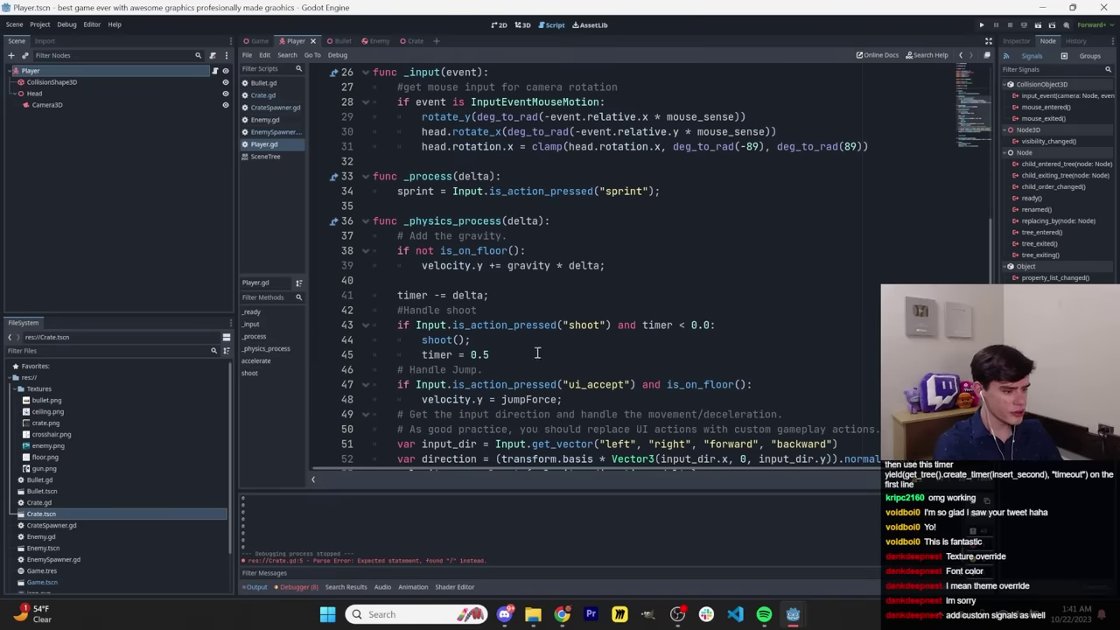
left_click(537, 353)
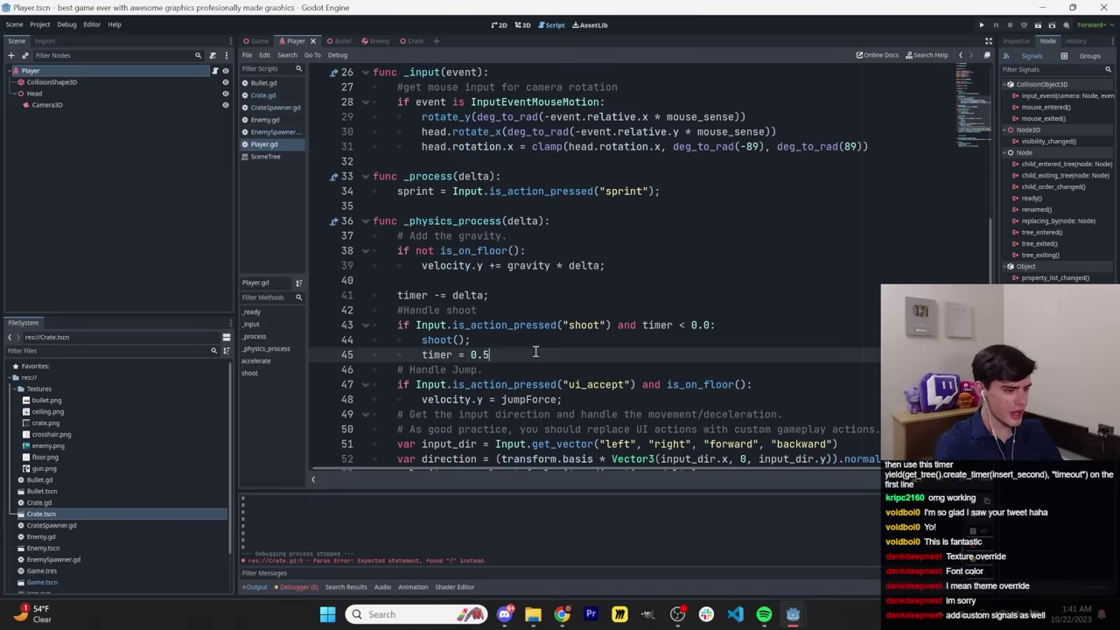
key("Return")
type("ammoCount -=;")
key("Left")
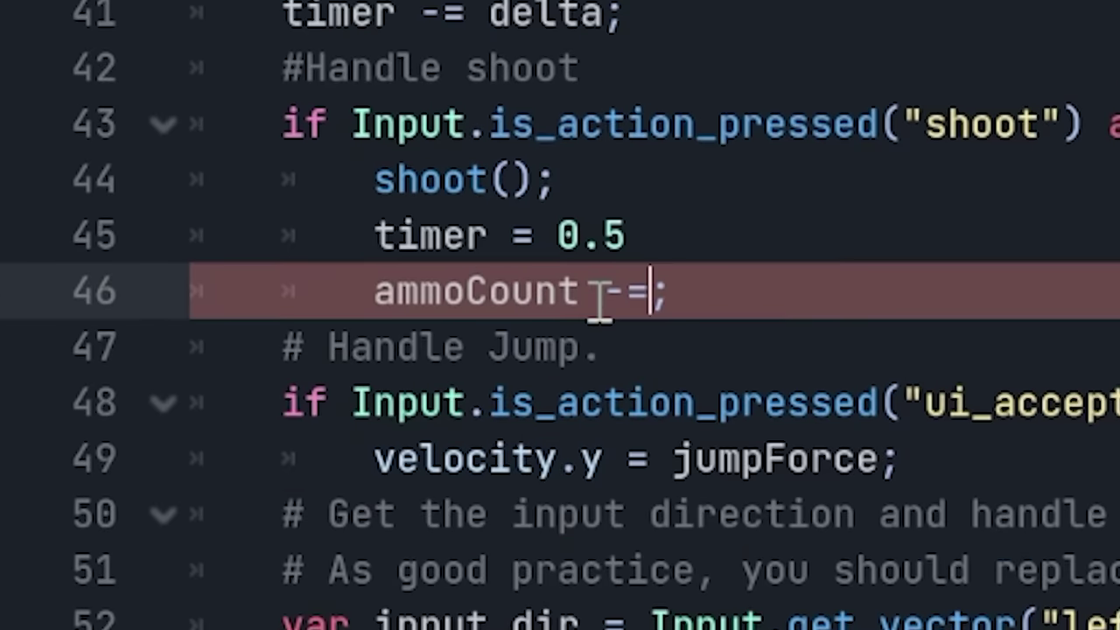
type("1")
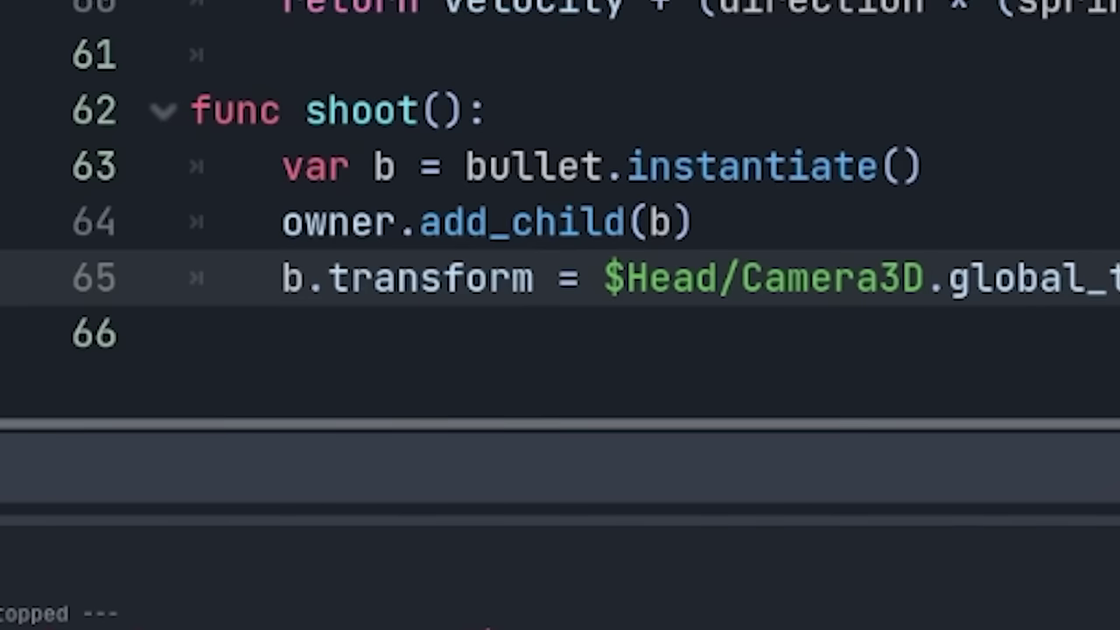
Start a new top-level reload() function whose body begins with ammoCount.
key("Return")
key("Return")
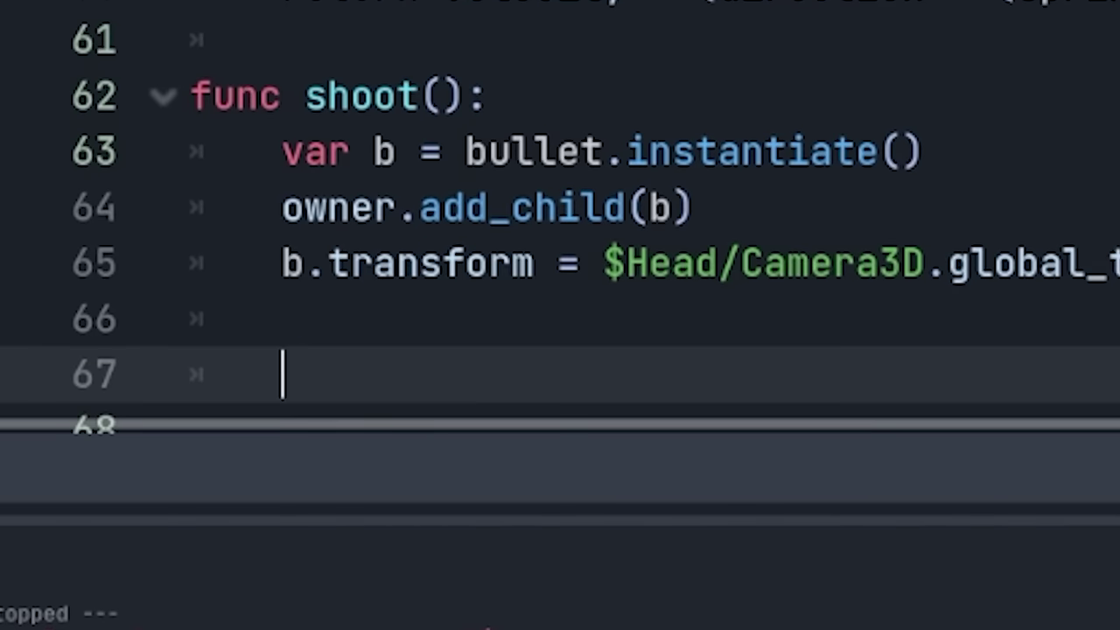
type("func")
key("shift+Tab")
type("reloa")
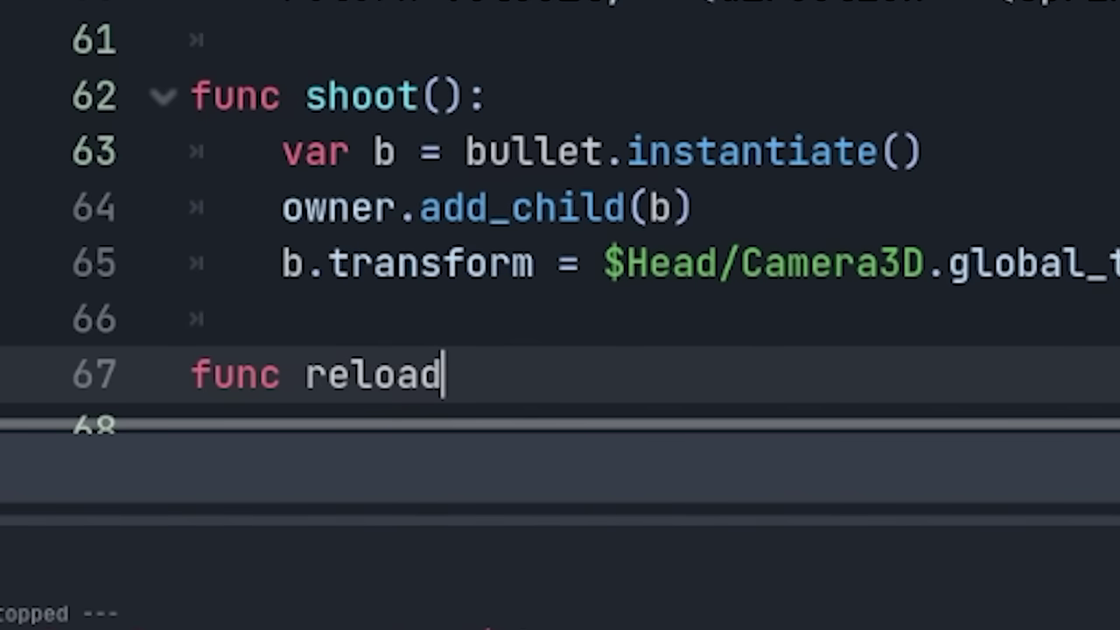
type("d():")
key("Return")
type("M")
key("BackSpace")
type("ammoCou")
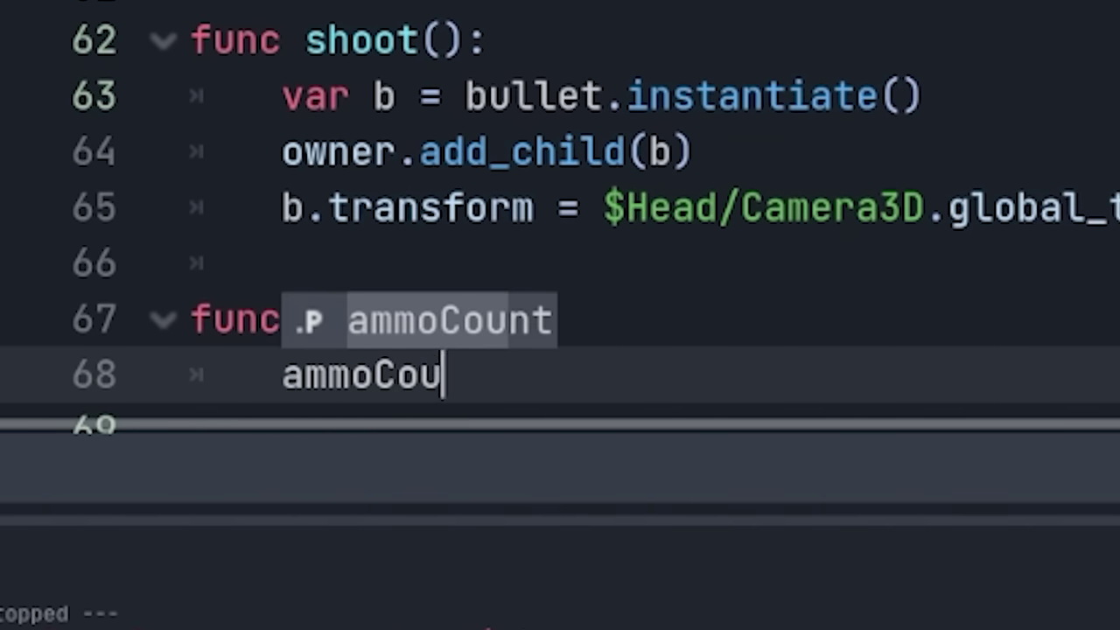
type("nt")
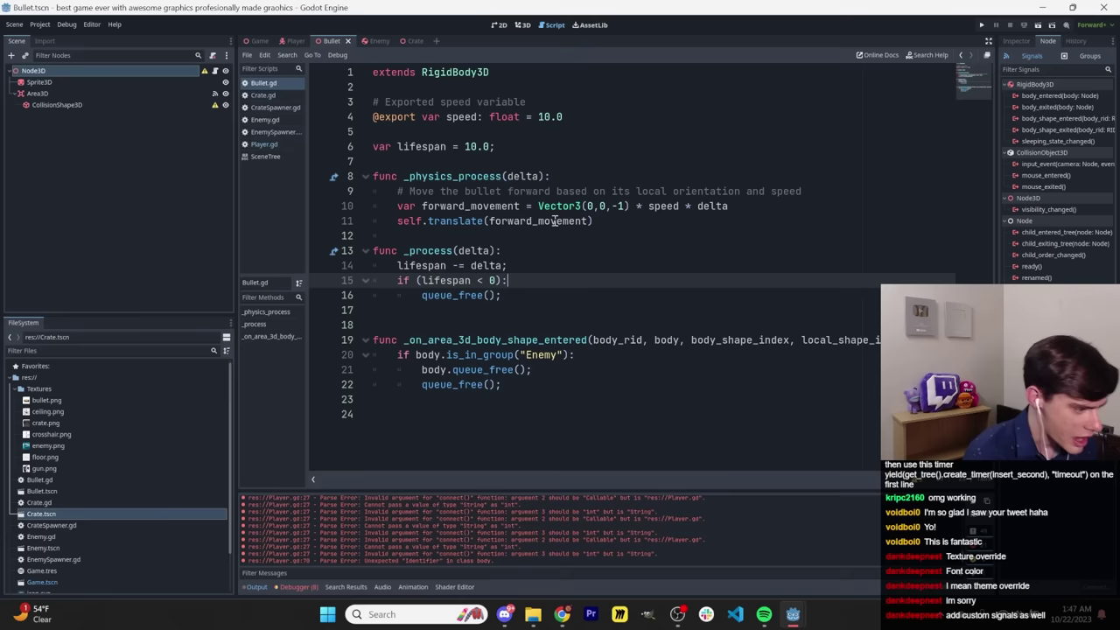
In Crate.gd, uncomment the body call and change body.Script to body.reload().
left_click(403, 41)
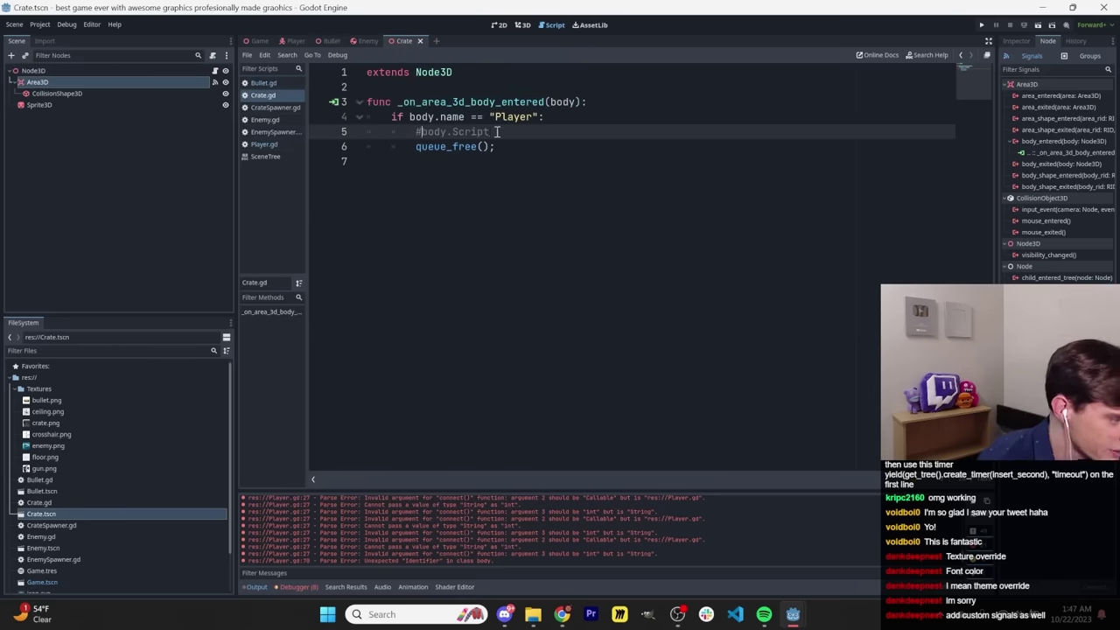
key("BackSpace")
double_click(487, 131)
type("reloa")
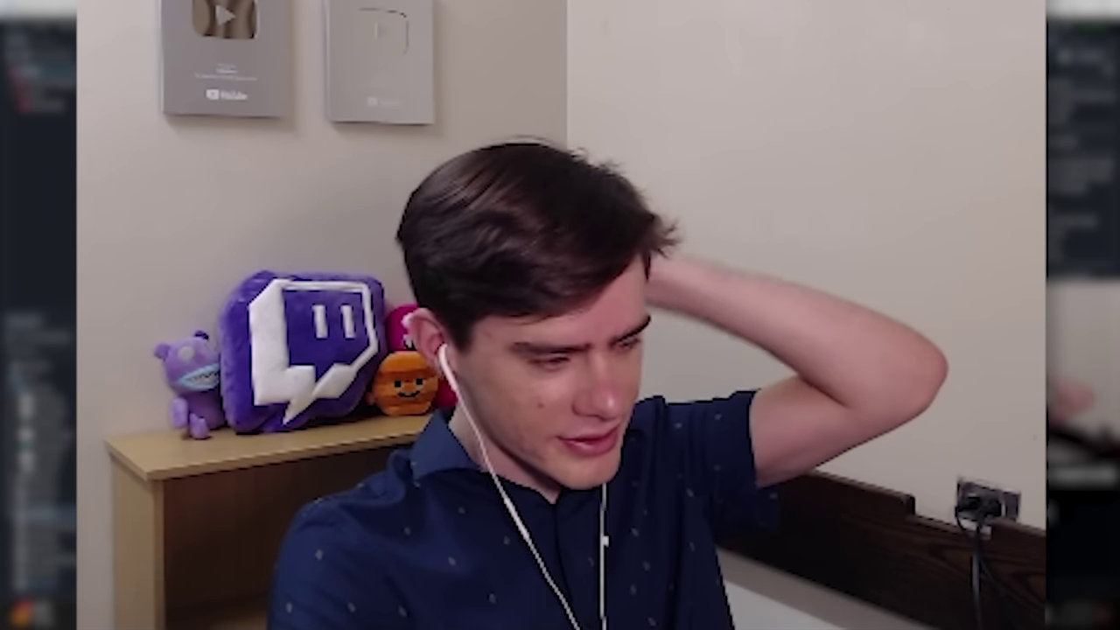
Bring in the example ammo-label code and delete the leftover comment on line 75.
left_click_drag(318, 413, 678, 427)
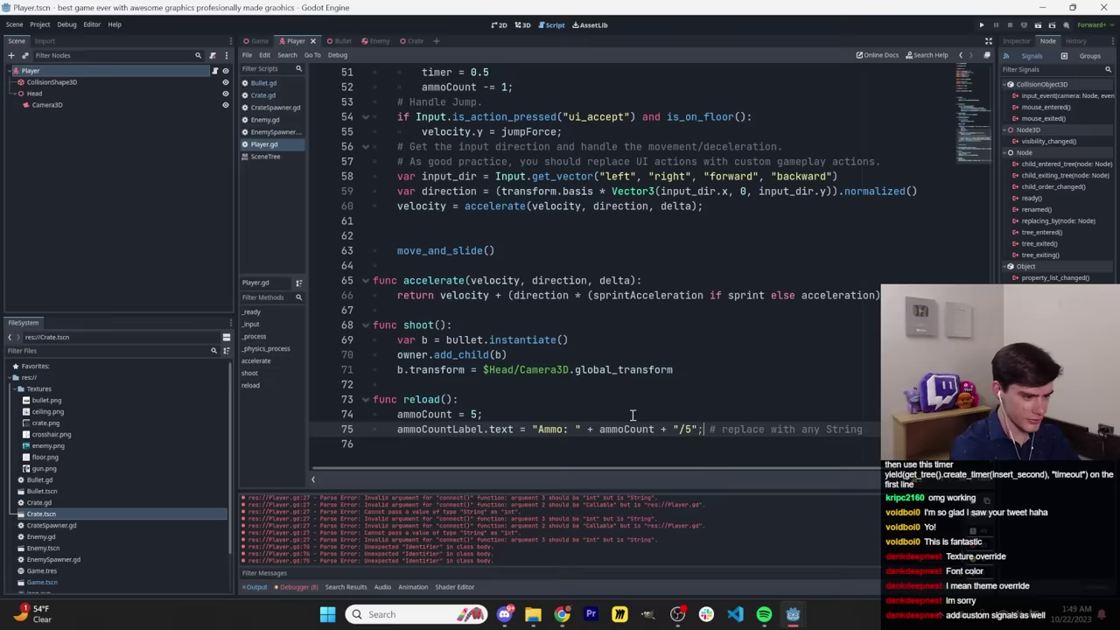
left_click_drag(705, 429, 862, 428)
key("BackSpace")
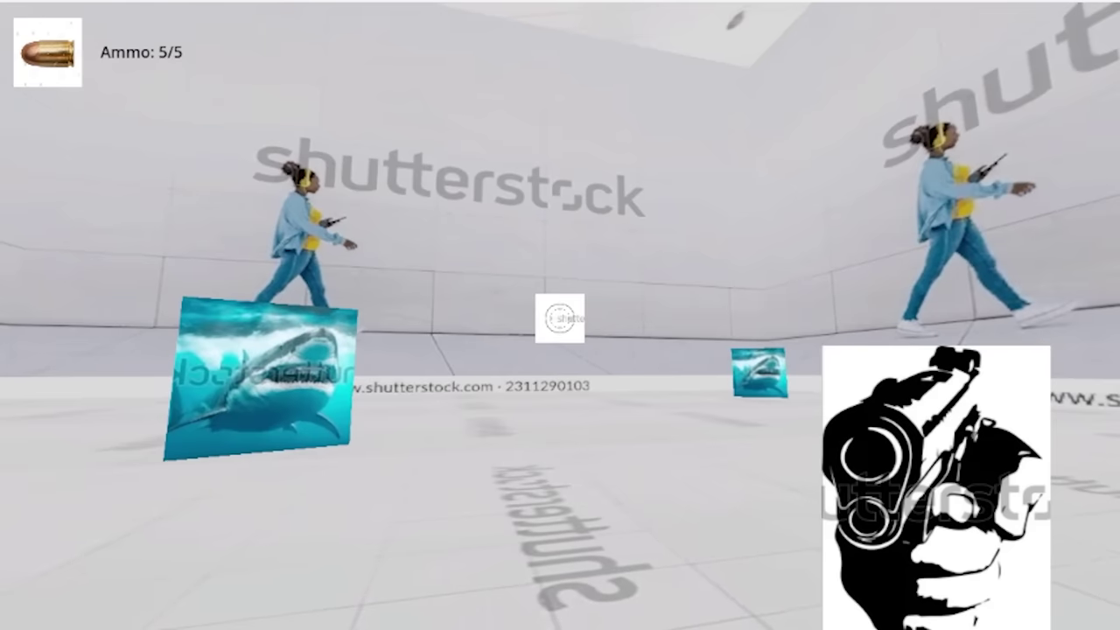
Fire five shots in the running game, counting the ammo HUD down to 0/5.
left_click(560, 318)
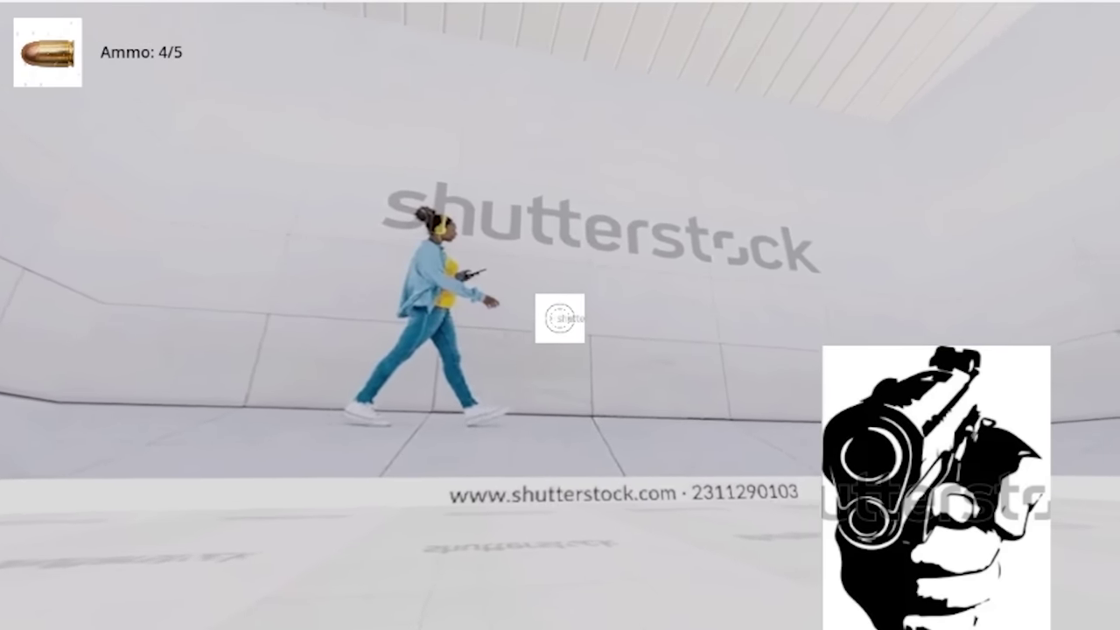
left_click(560, 318)
left_click(560, 318)
left_click(561, 318)
left_click(560, 318)
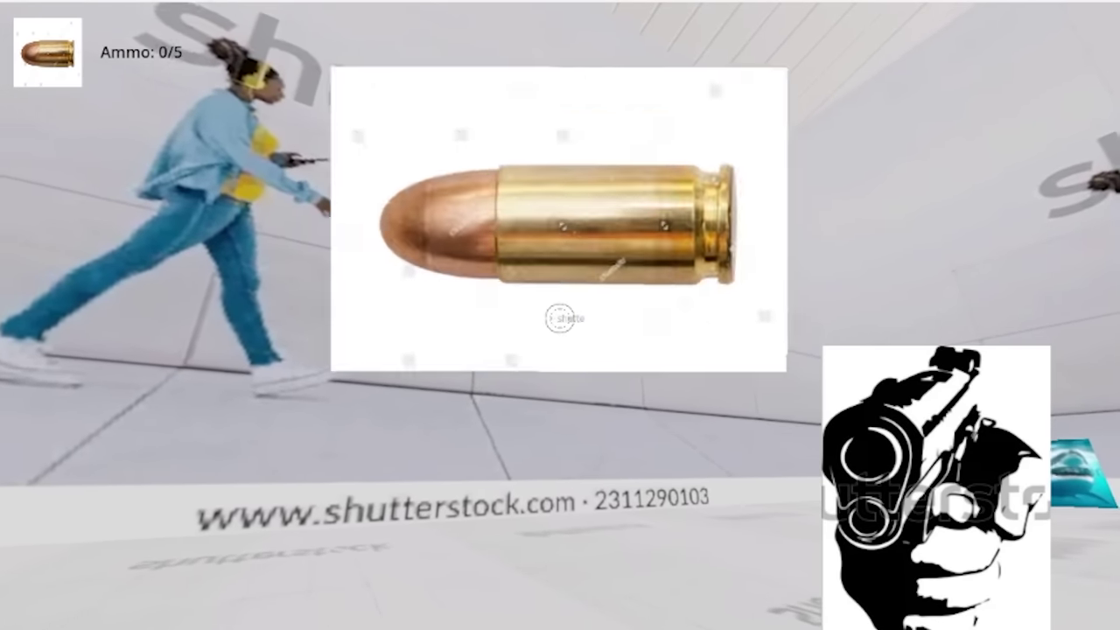